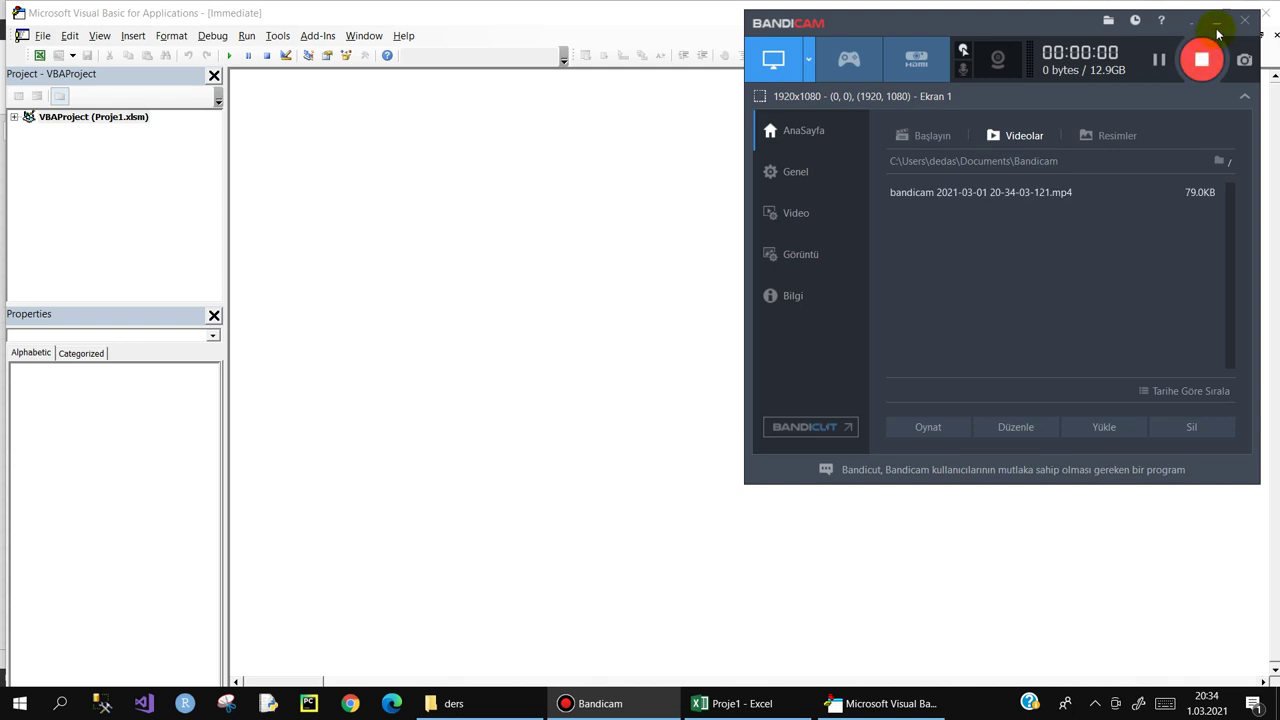
- Try to open the Proje1.xlsm VBA project and dismiss the Project Locked warning
click(1218, 25)
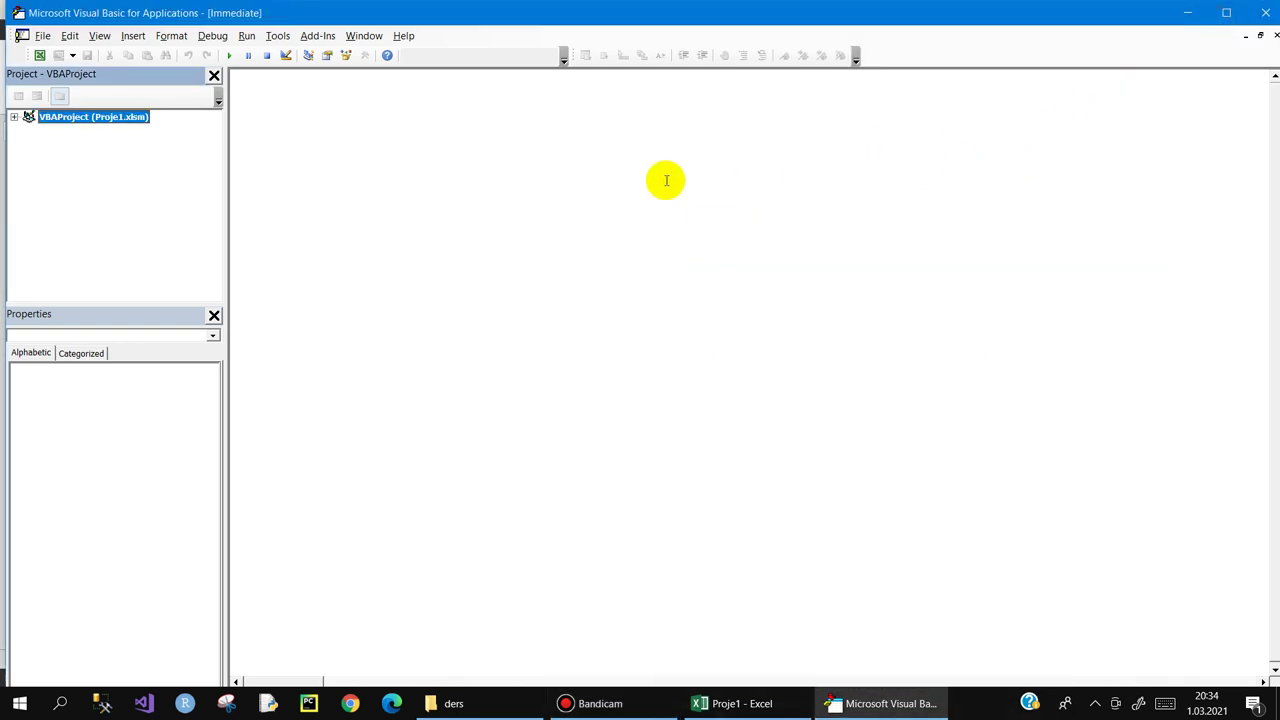
double_click(92, 118)
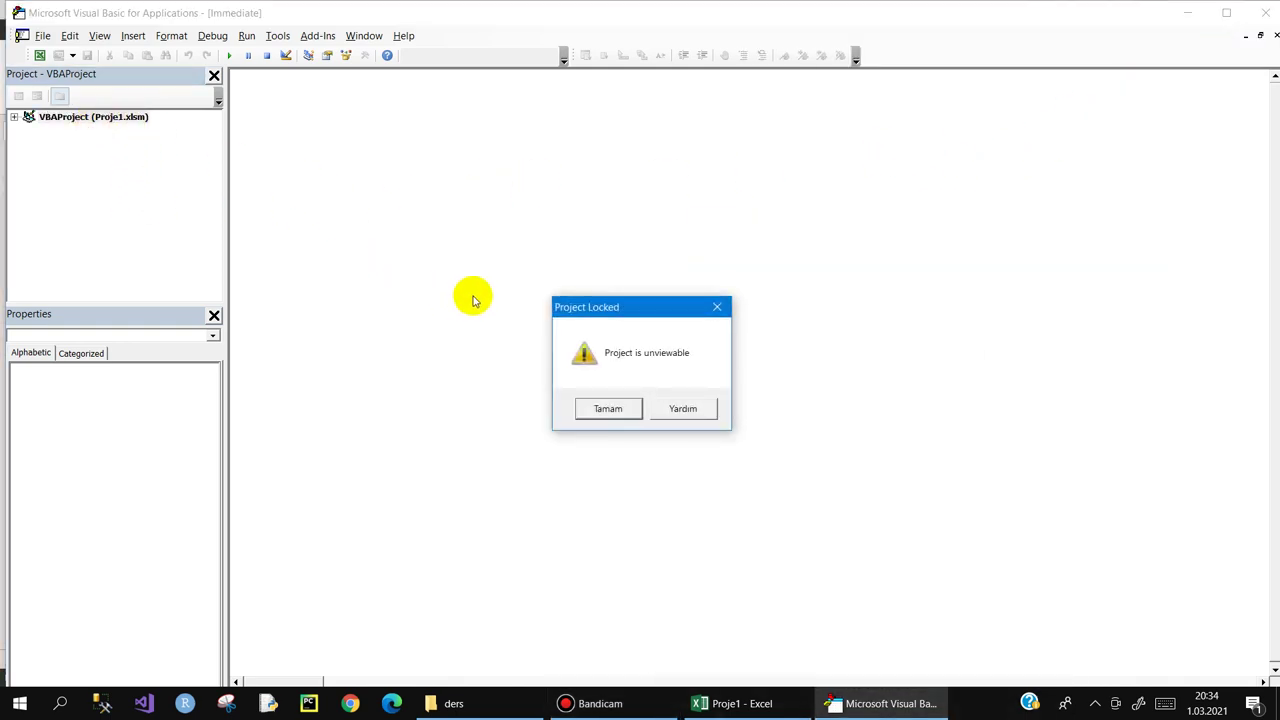
drag(607, 312, 545, 117)
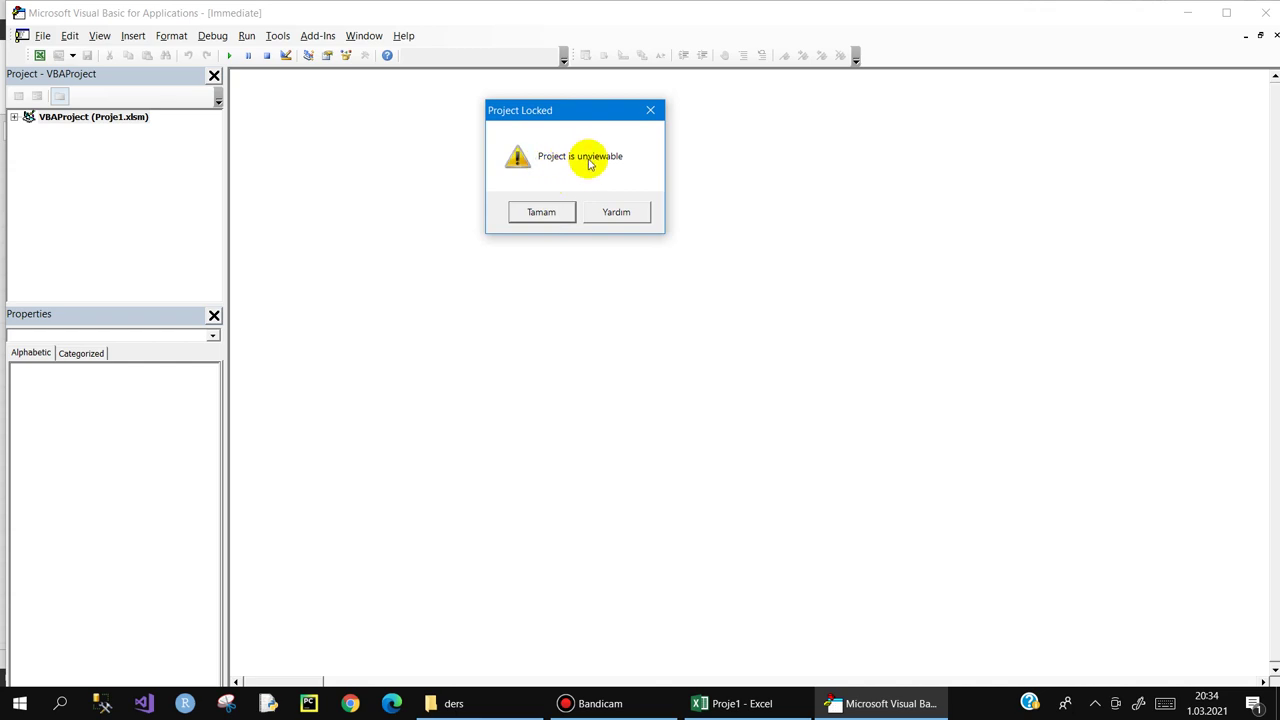
click(543, 214)
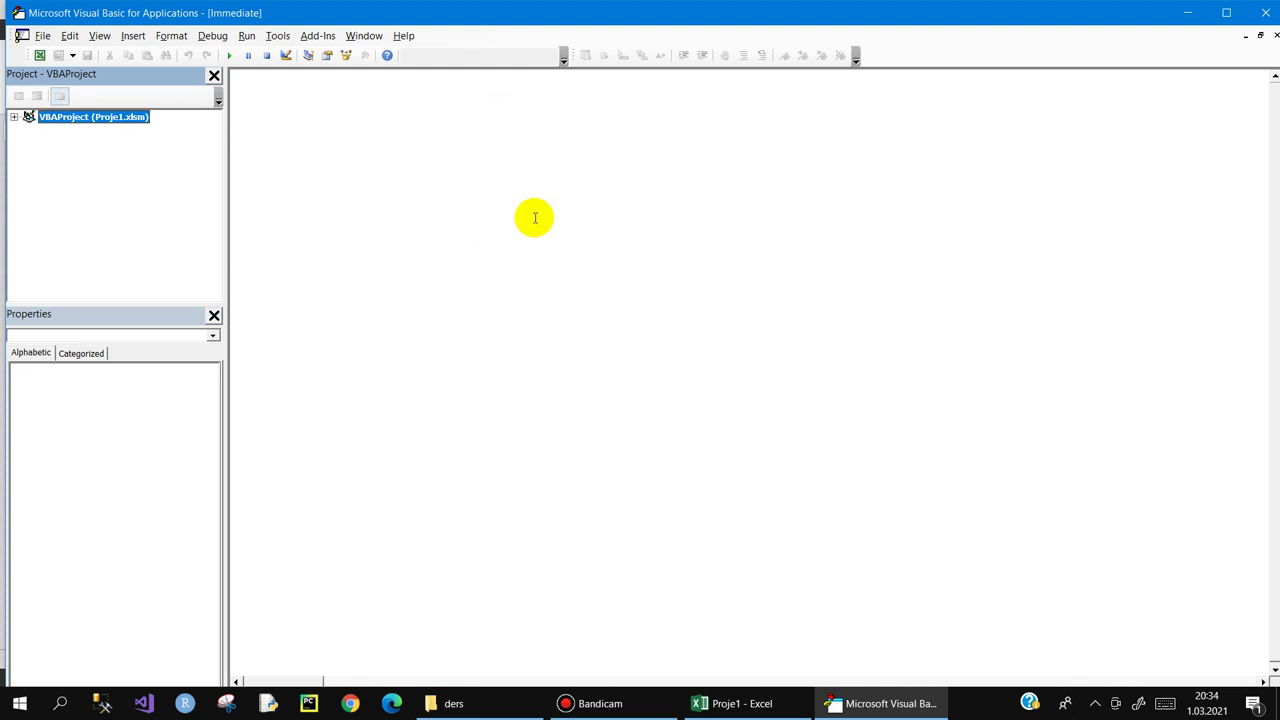
- Close the VBA editor, run the Mesaj button macro and dismiss its Merhaba Arkadaşlar message
click(1268, 13)
click(400, 211)
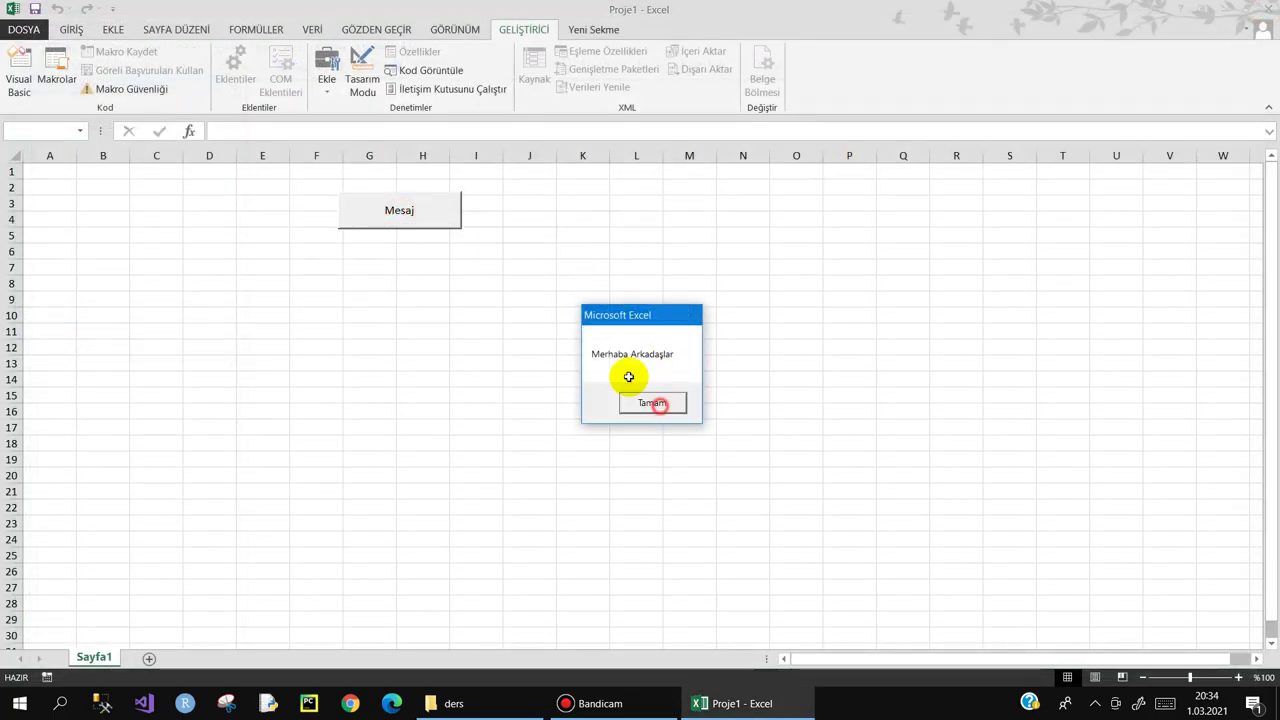
click(652, 403)
- Retry opening the locked Proje1.xlsm project, then close the editor and the workbook
click(25, 72)
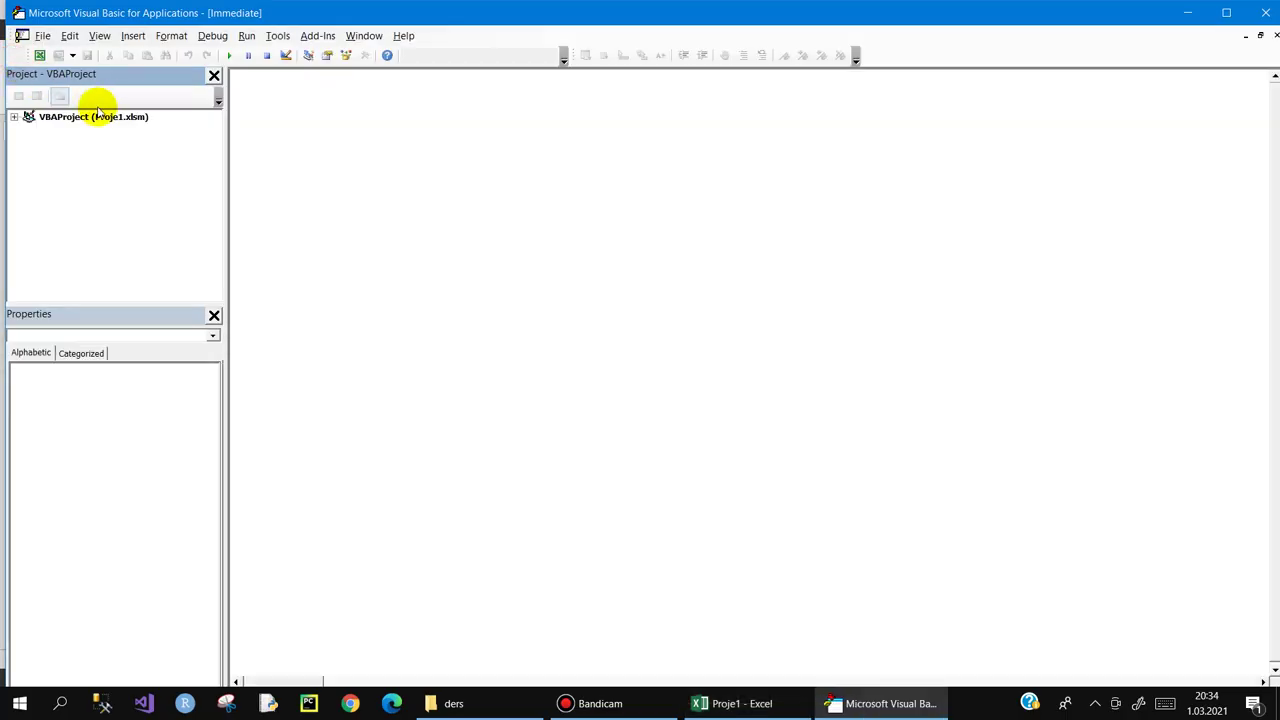
double_click(88, 117)
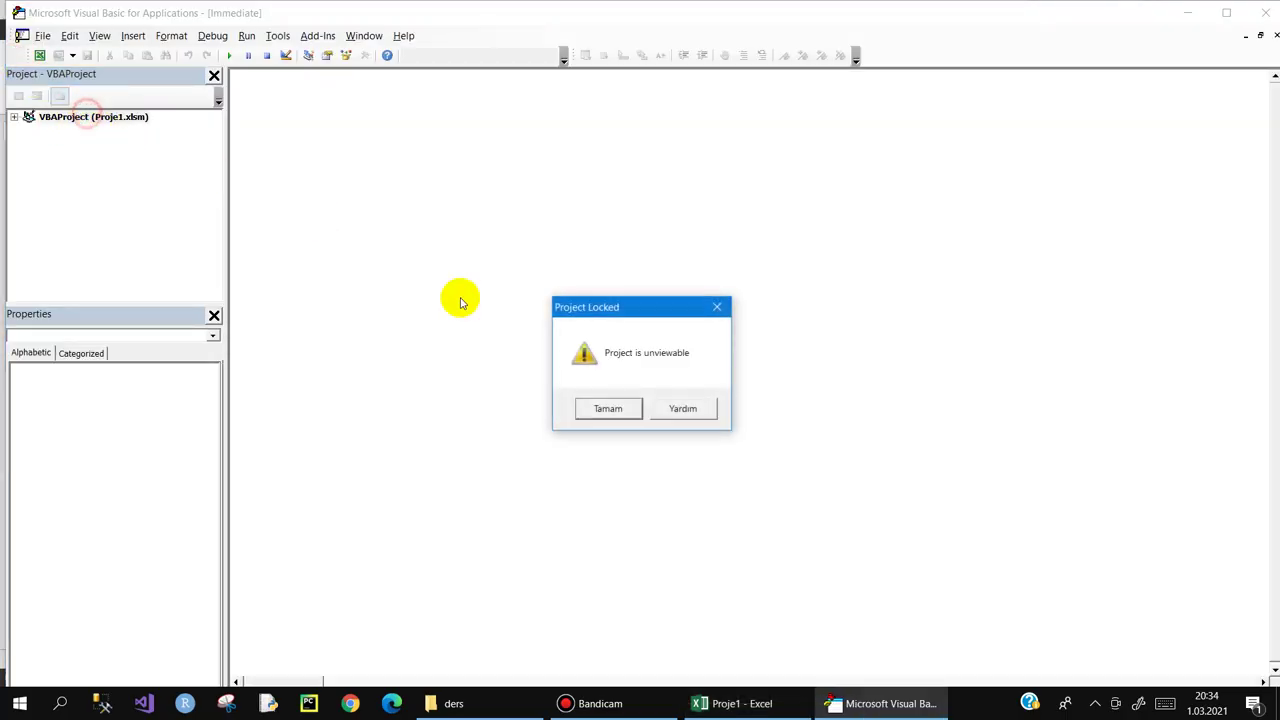
click(603, 409)
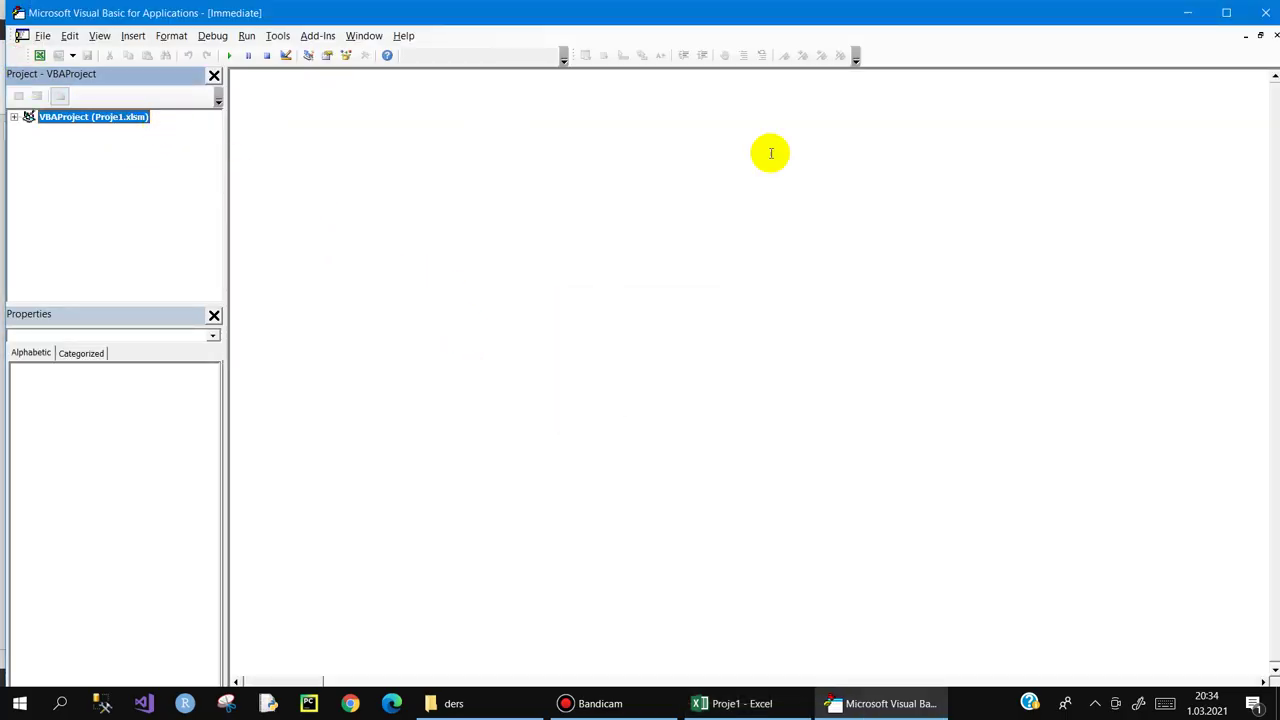
click(1268, 14)
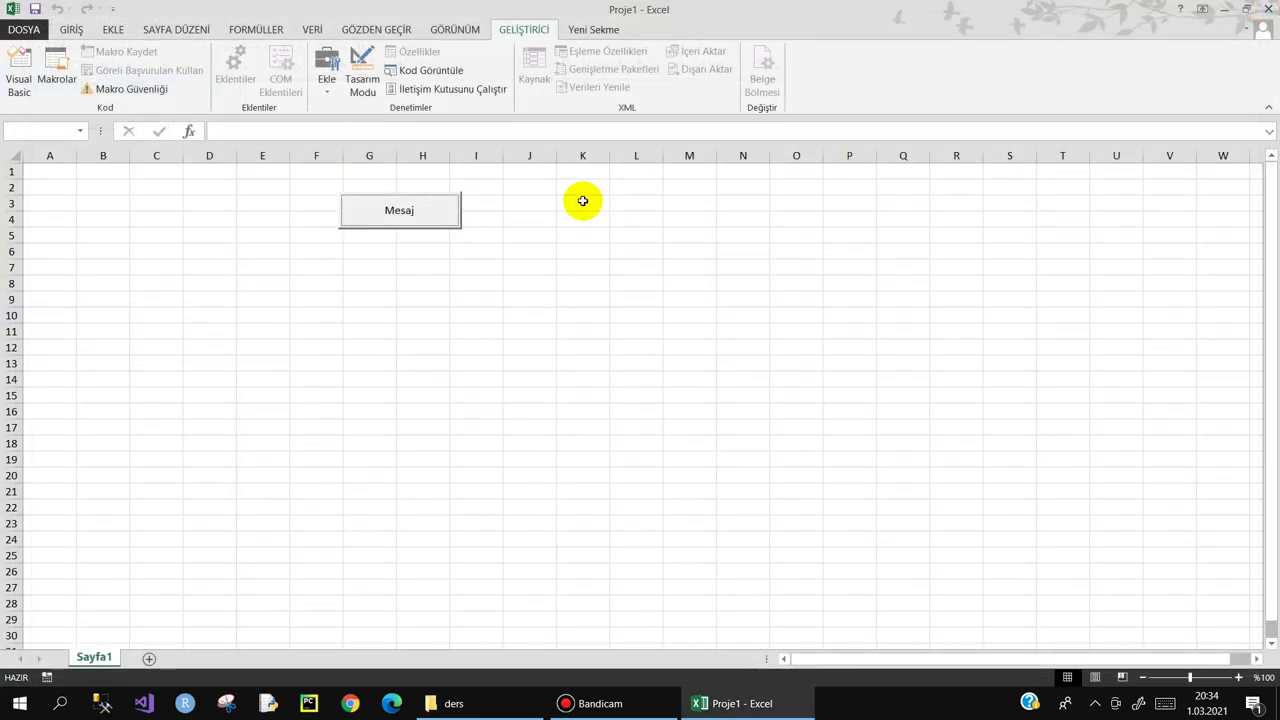
click(1270, 9)
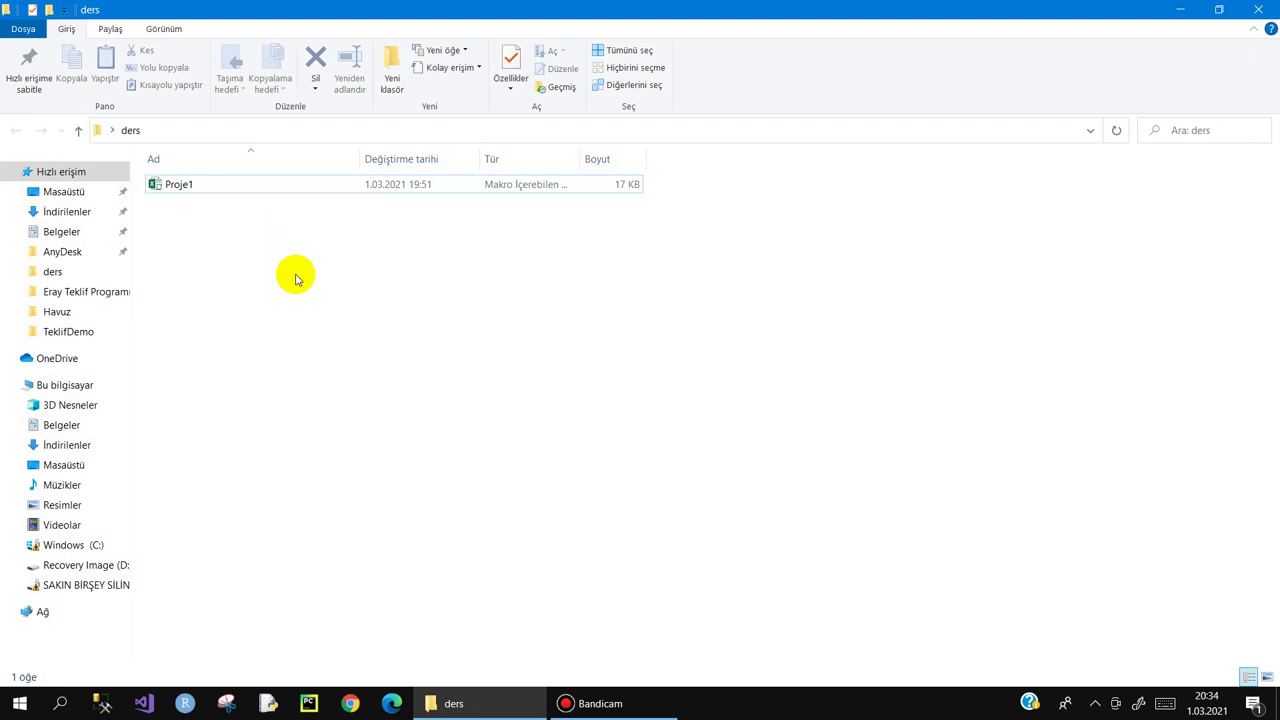
- Create a text file 'gerekli programlar' listing Winrar and notepad++ and save it
right_click(195, 243)
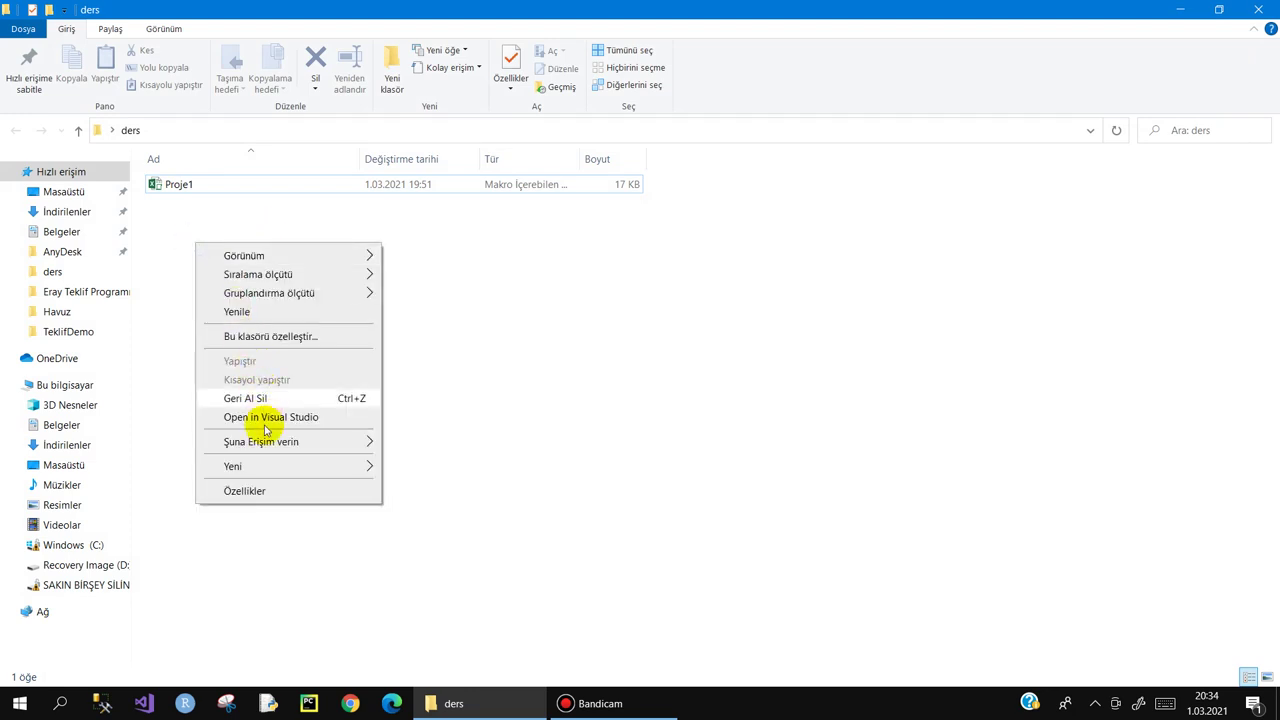
mouse_move(266, 466)
click(440, 605)
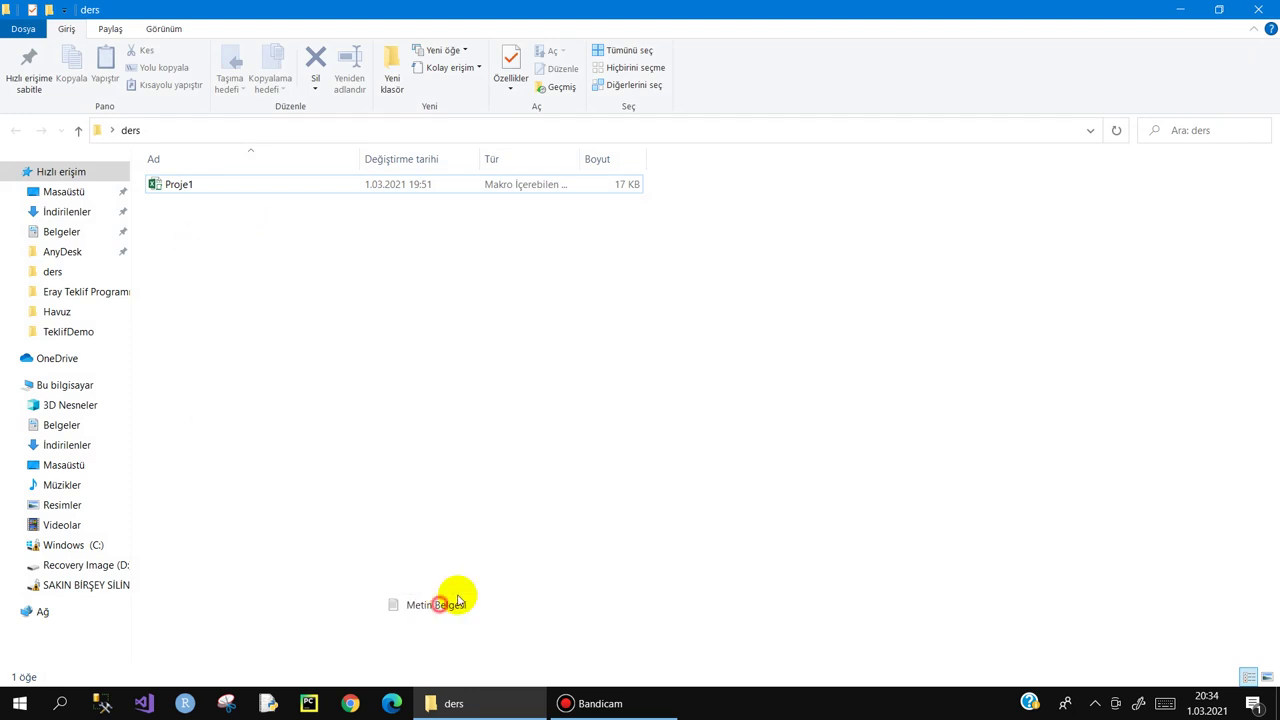
text(gerekli programlar)
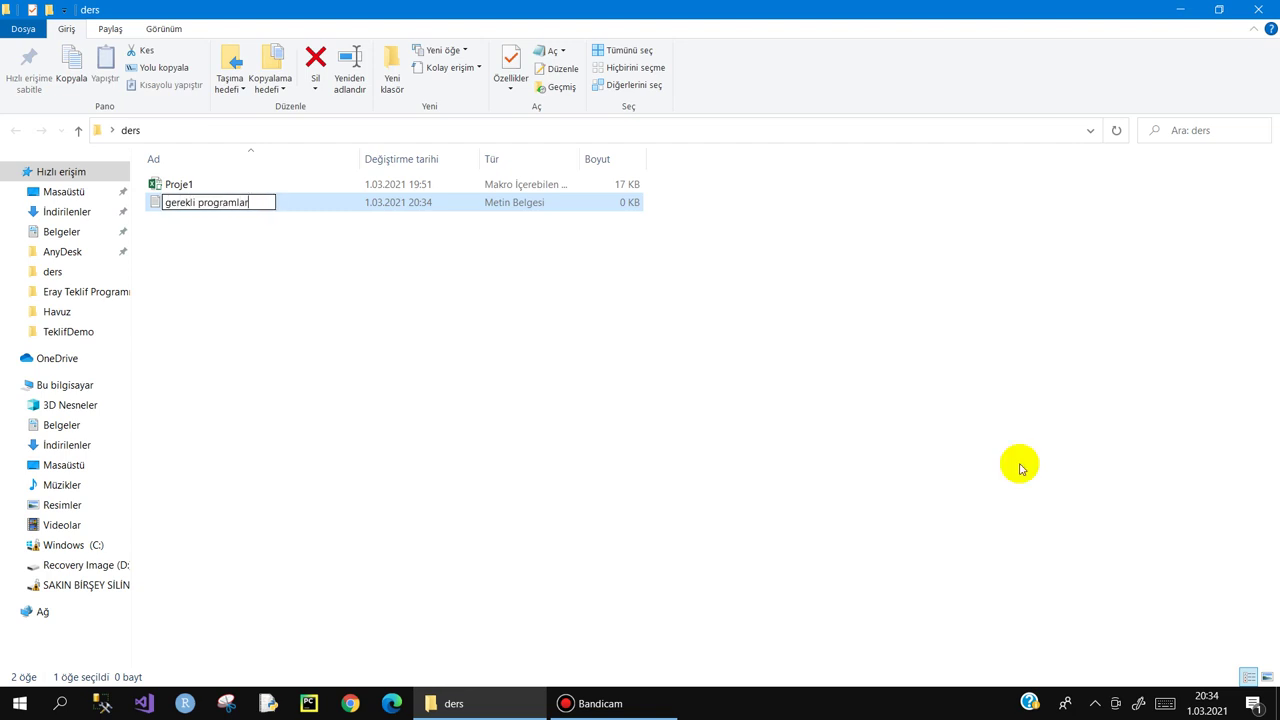
key(Return)
key(Return)
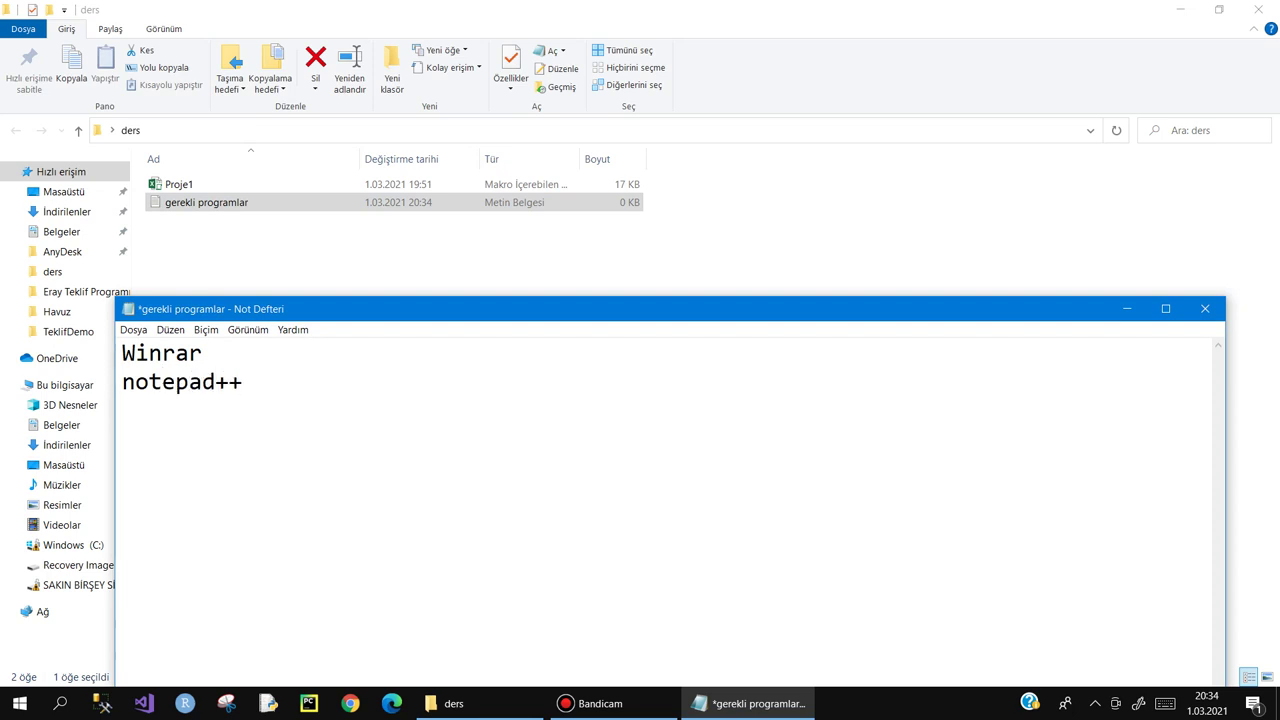
click(1205, 311)
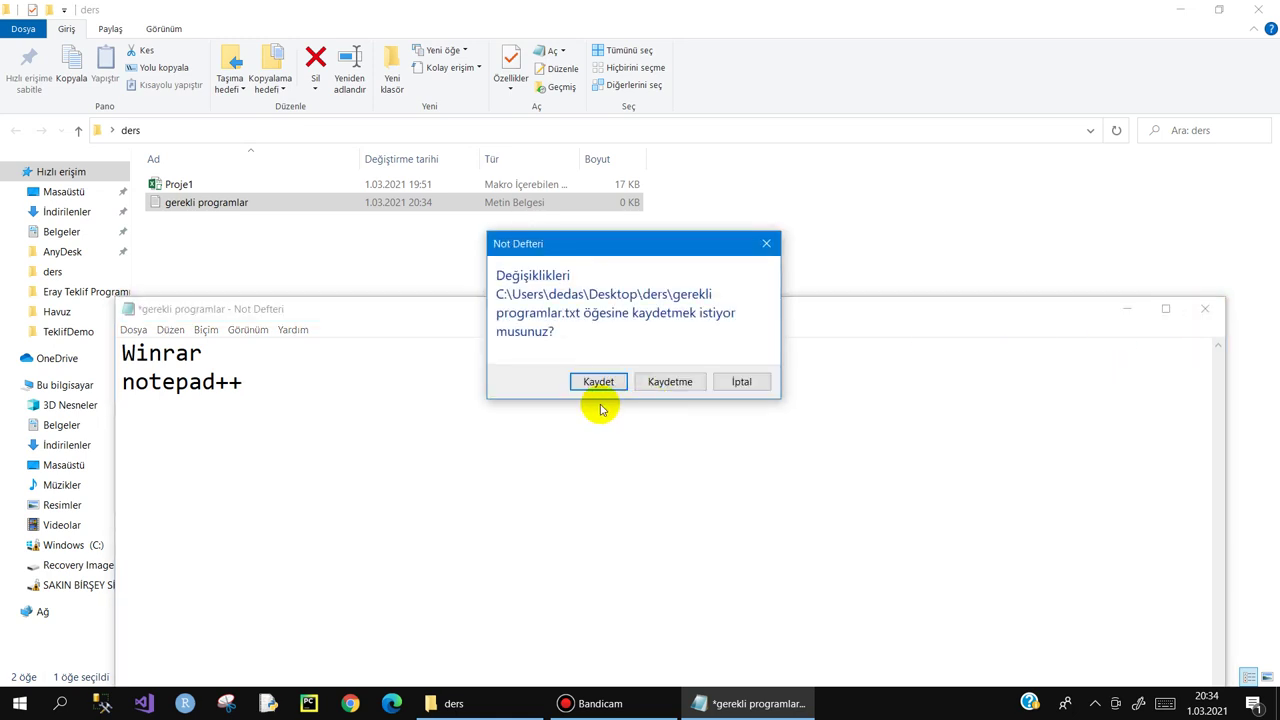
click(590, 382)
- Create and open a new Publisher document, then close and delete it
right_click(166, 270)
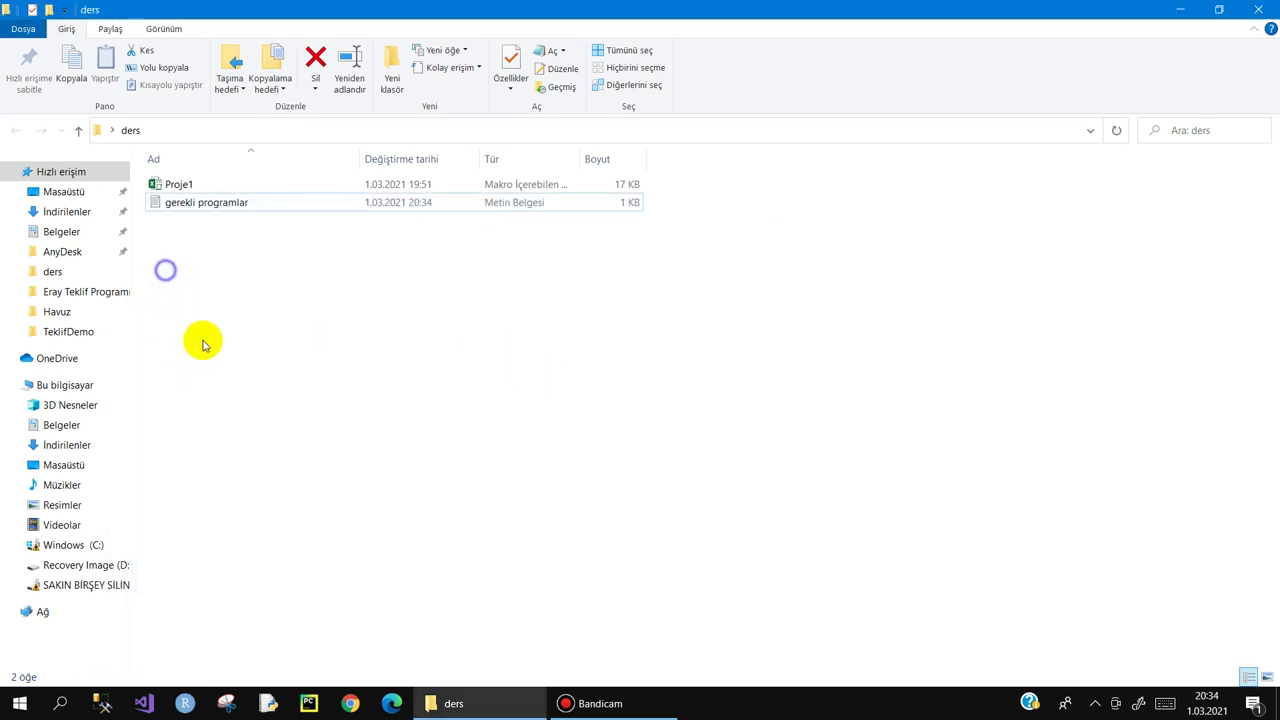
mouse_move(245, 498)
click(445, 614)
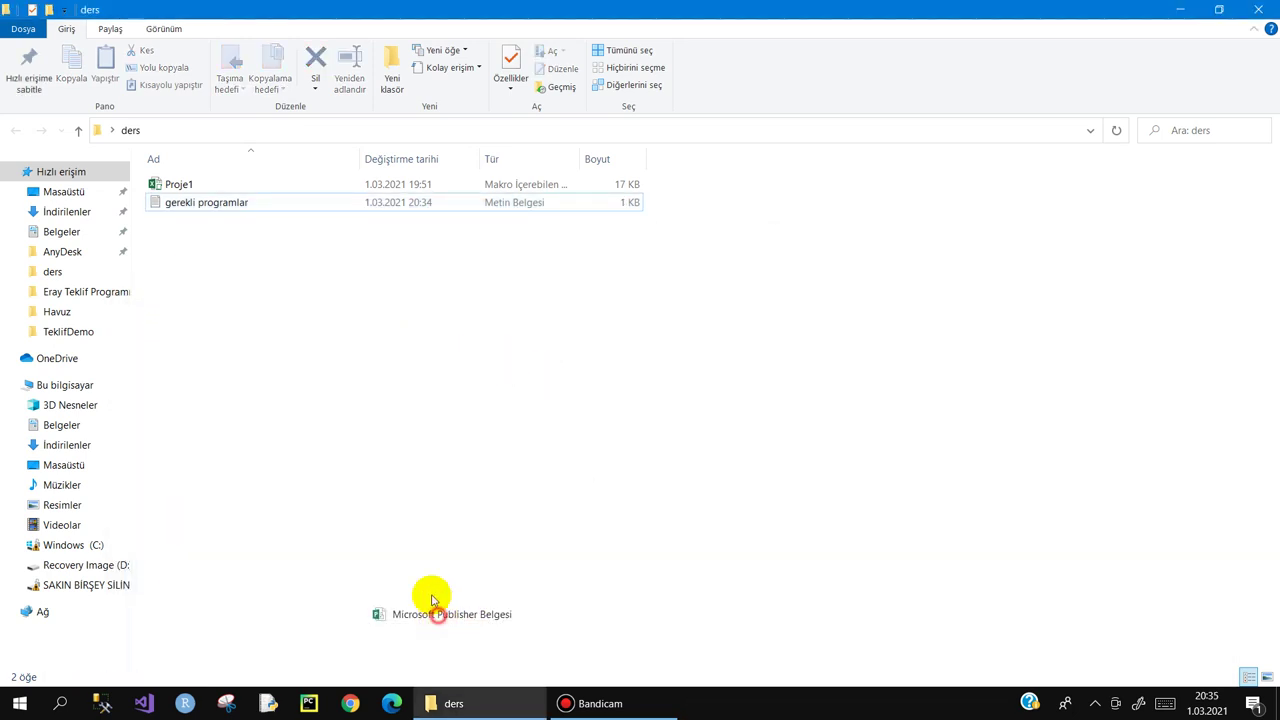
double_click(153, 220)
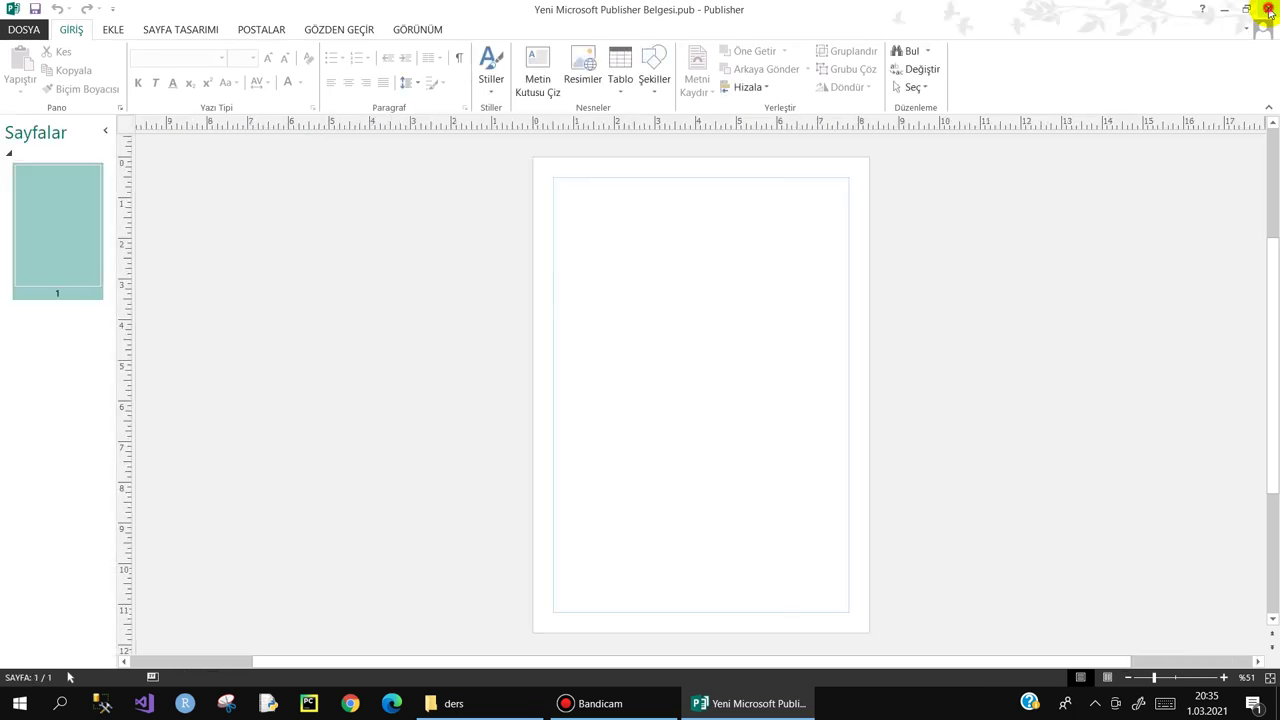
click(1268, 8)
key(Delete)
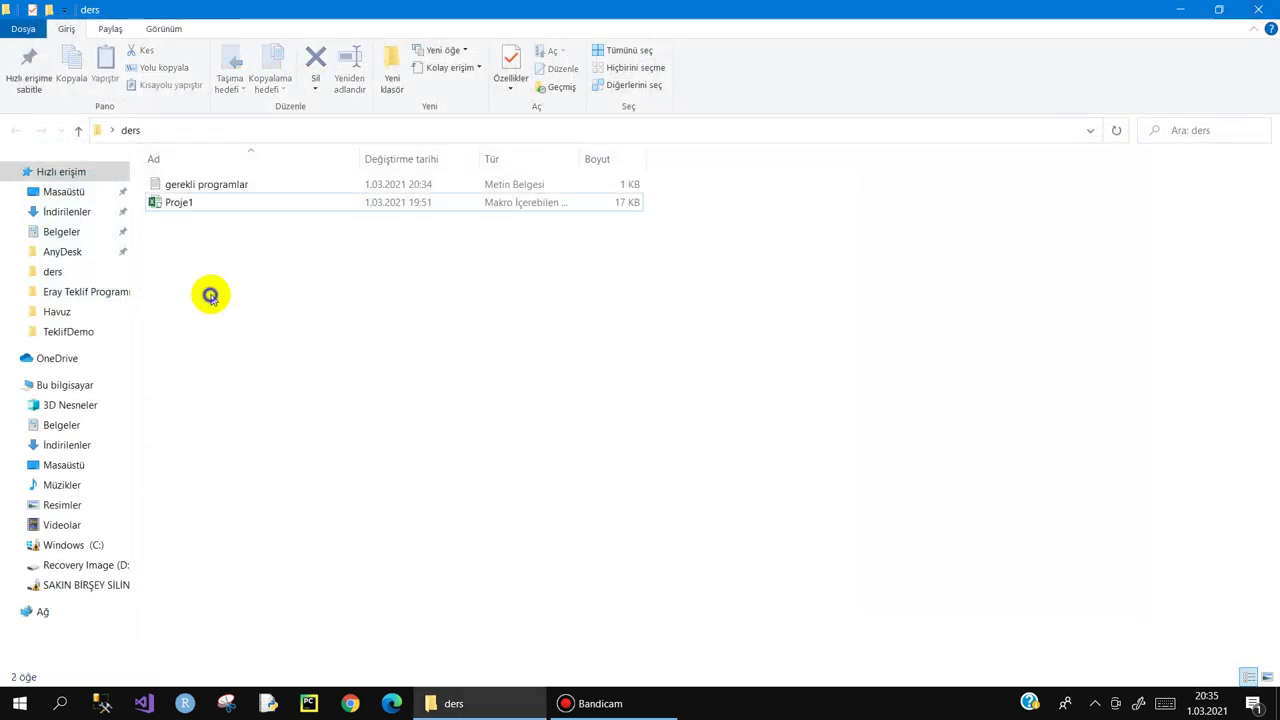
- Create a new Excel workbook with its default name and open it
right_click(208, 296)
mouse_move(317, 517)
click(481, 675)
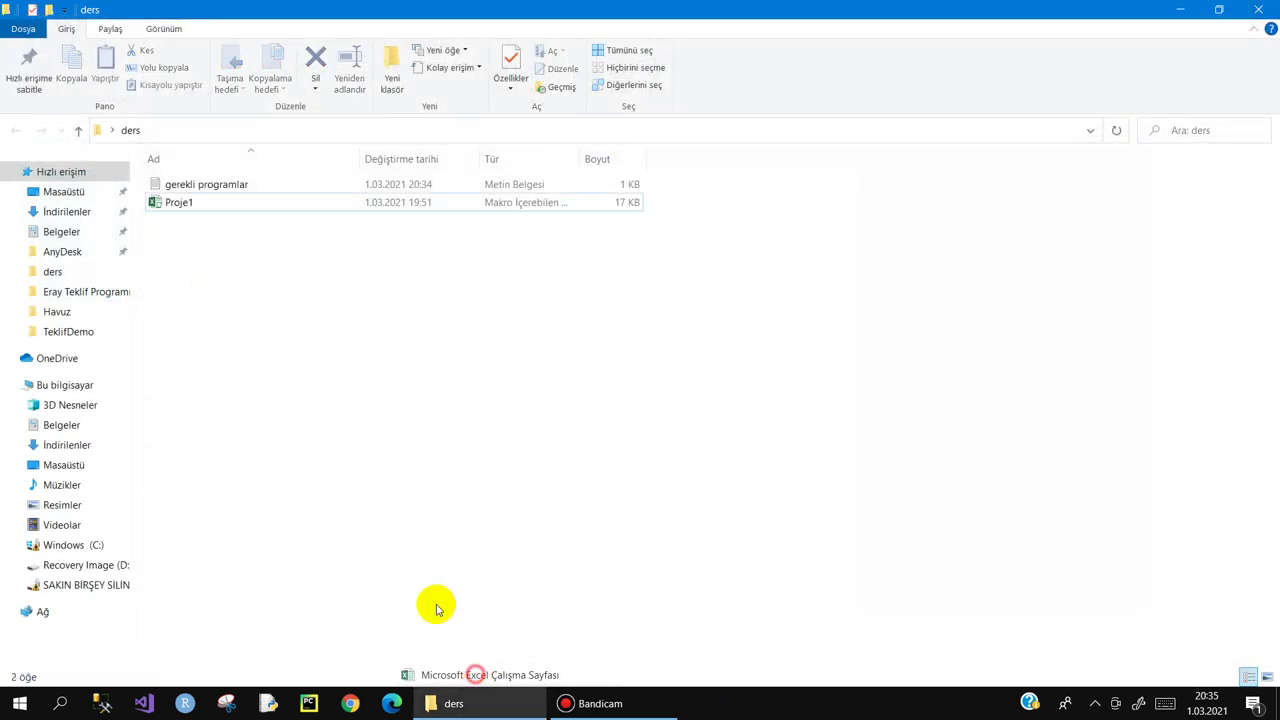
click(153, 222)
double_click(195, 221)
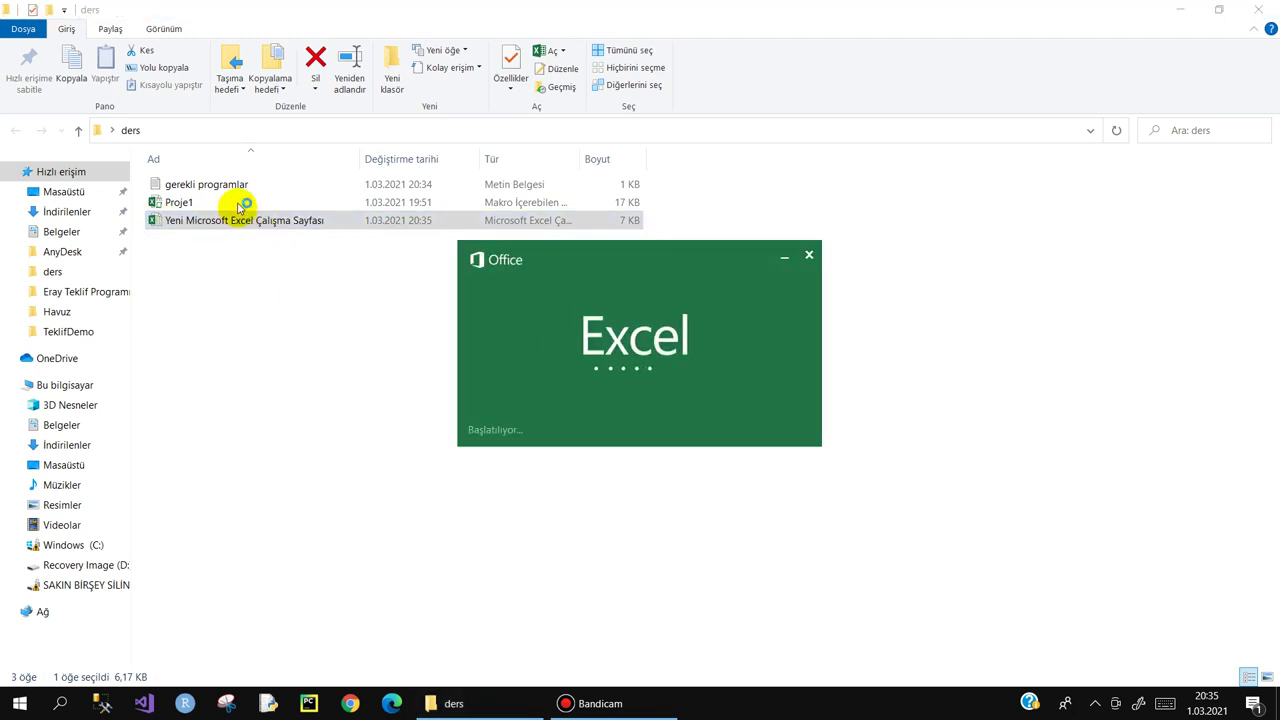
- Save the workbook to the ders folder as a macro-enabled workbook named 'personel kayıt'
key(alt+f)
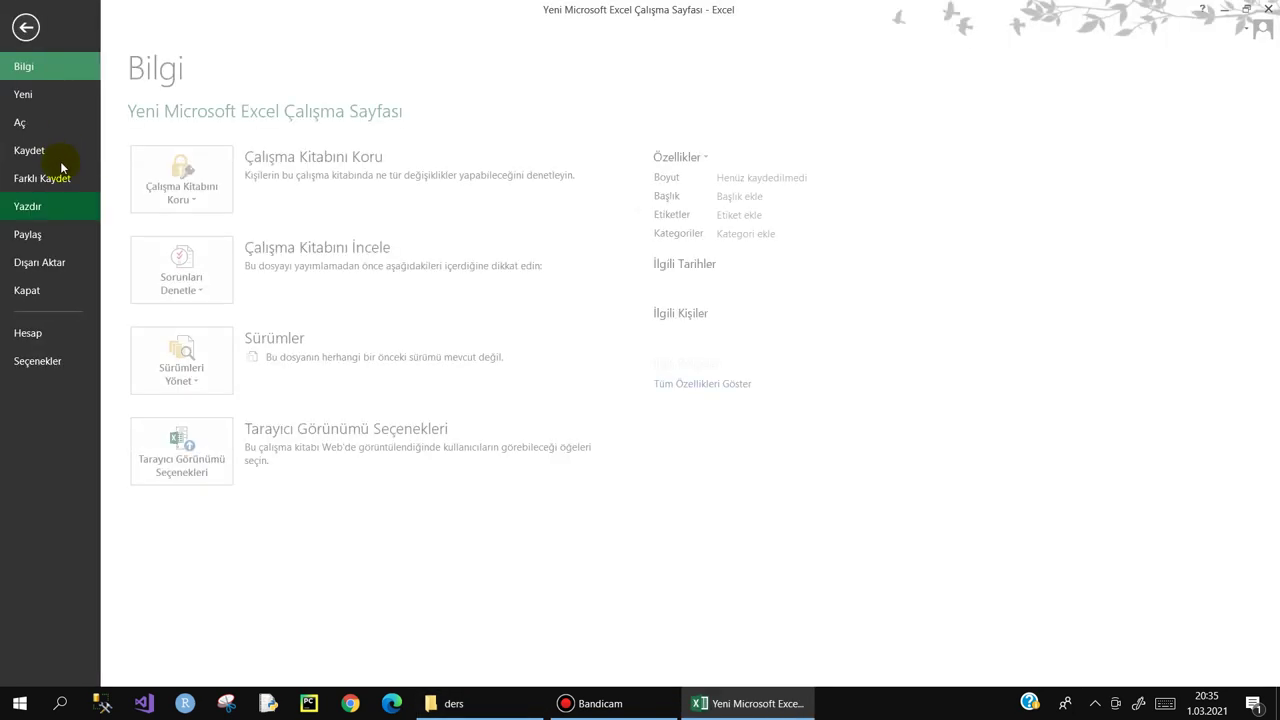
click(45, 178)
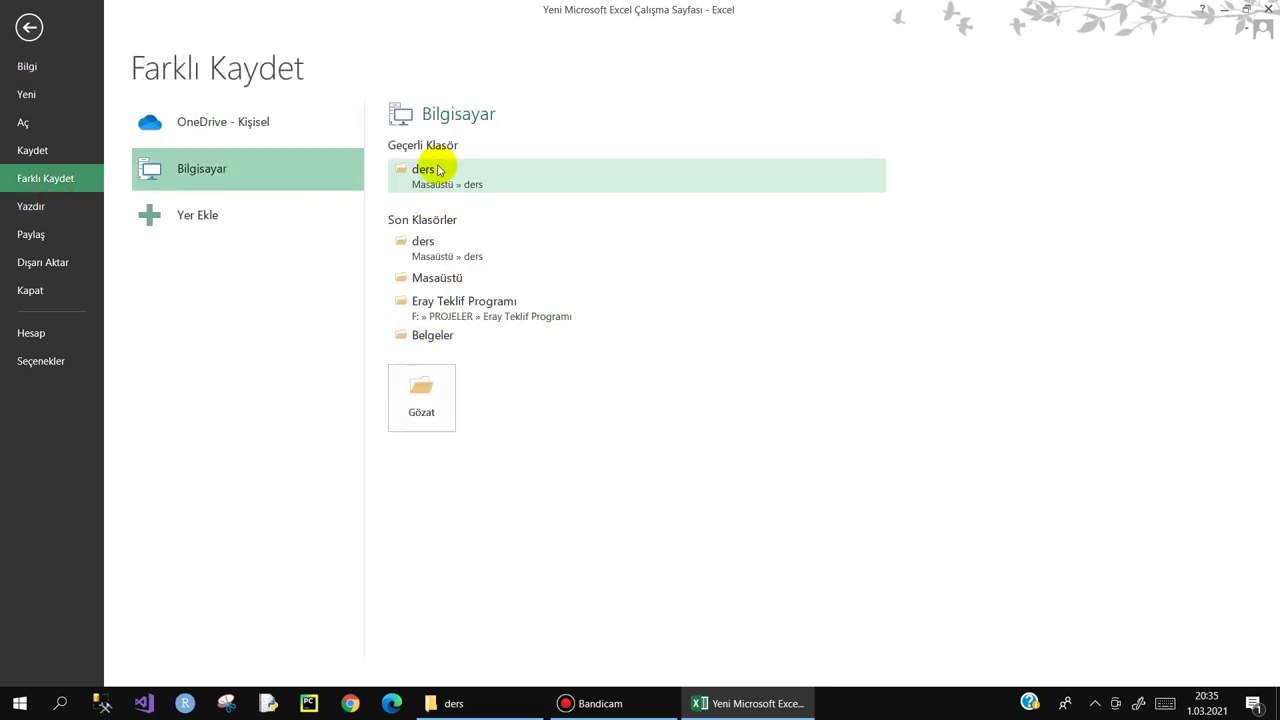
click(421, 390)
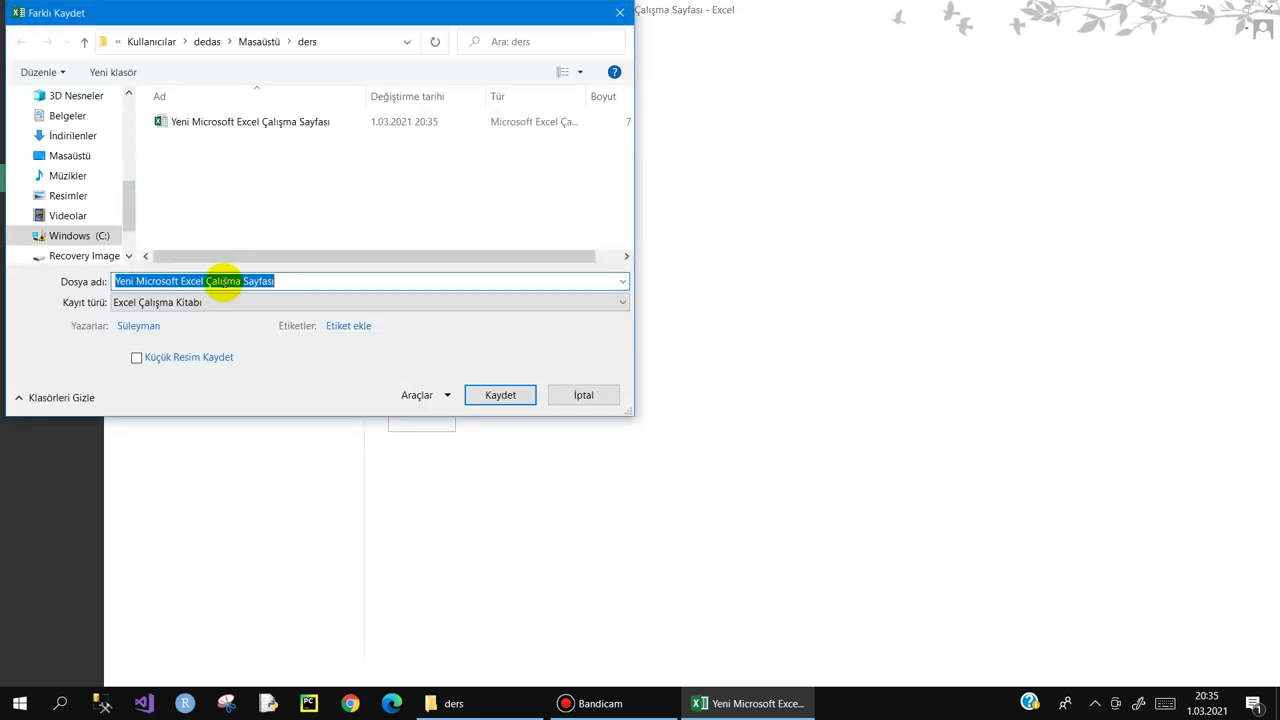
click(220, 302)
click(309, 331)
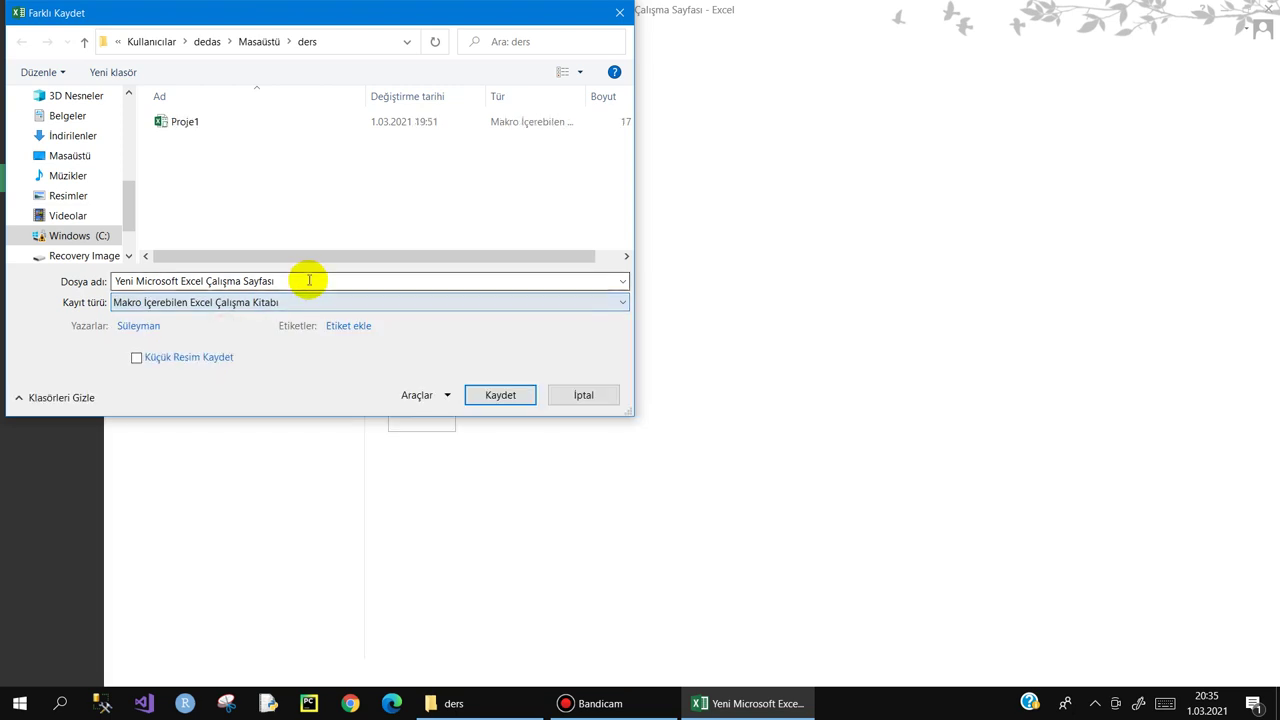
text(personel kayıt)
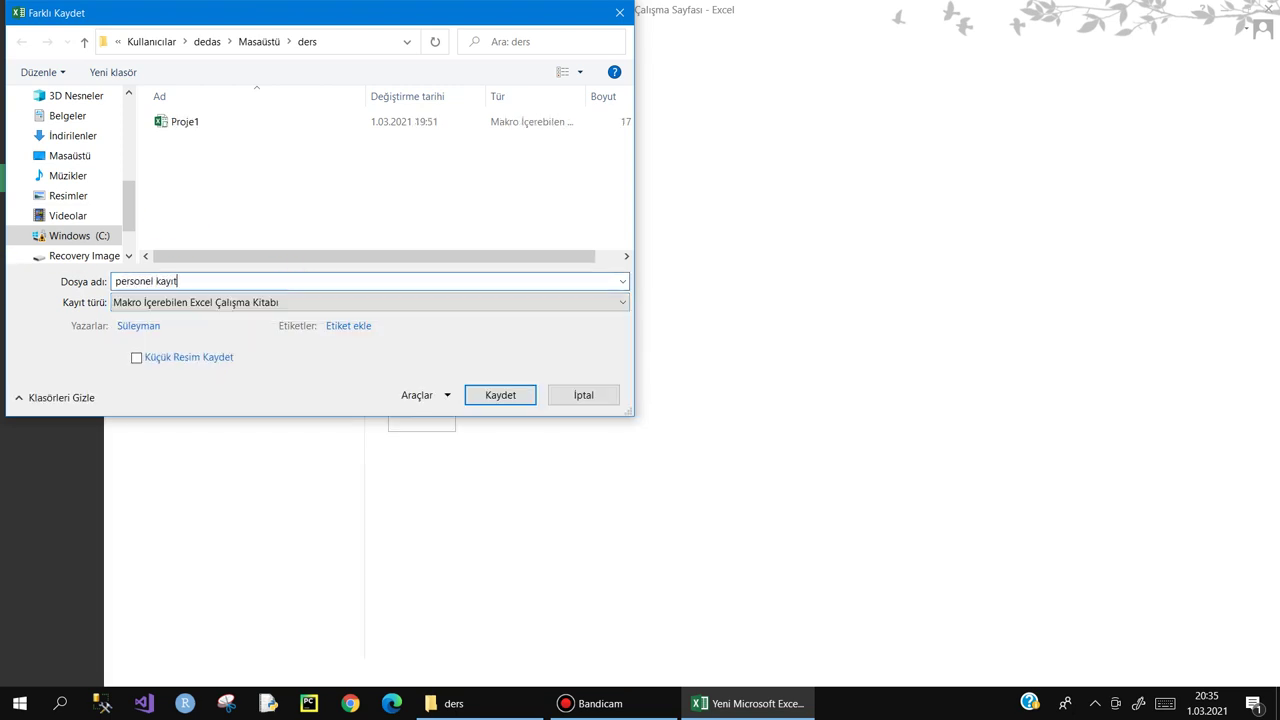
key(Return)
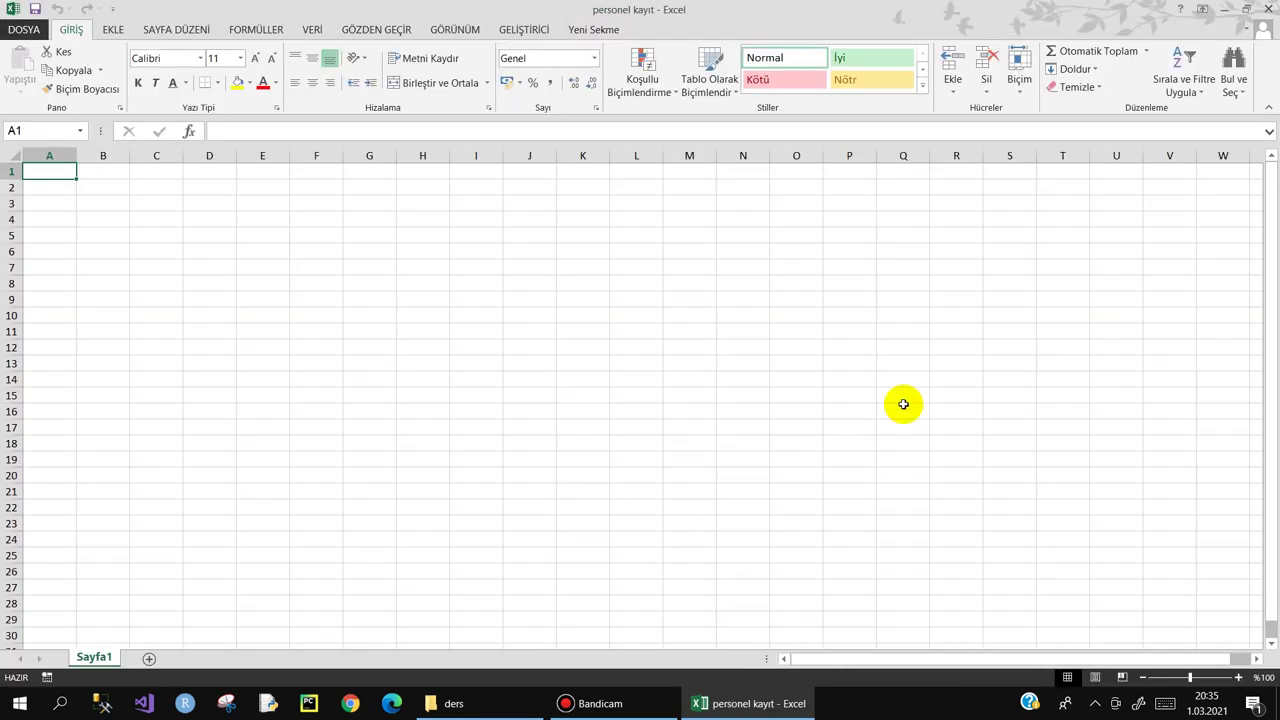
- Draw a command button over F3:H6 on Sayfa1 from the Developer controls
click(515, 30)
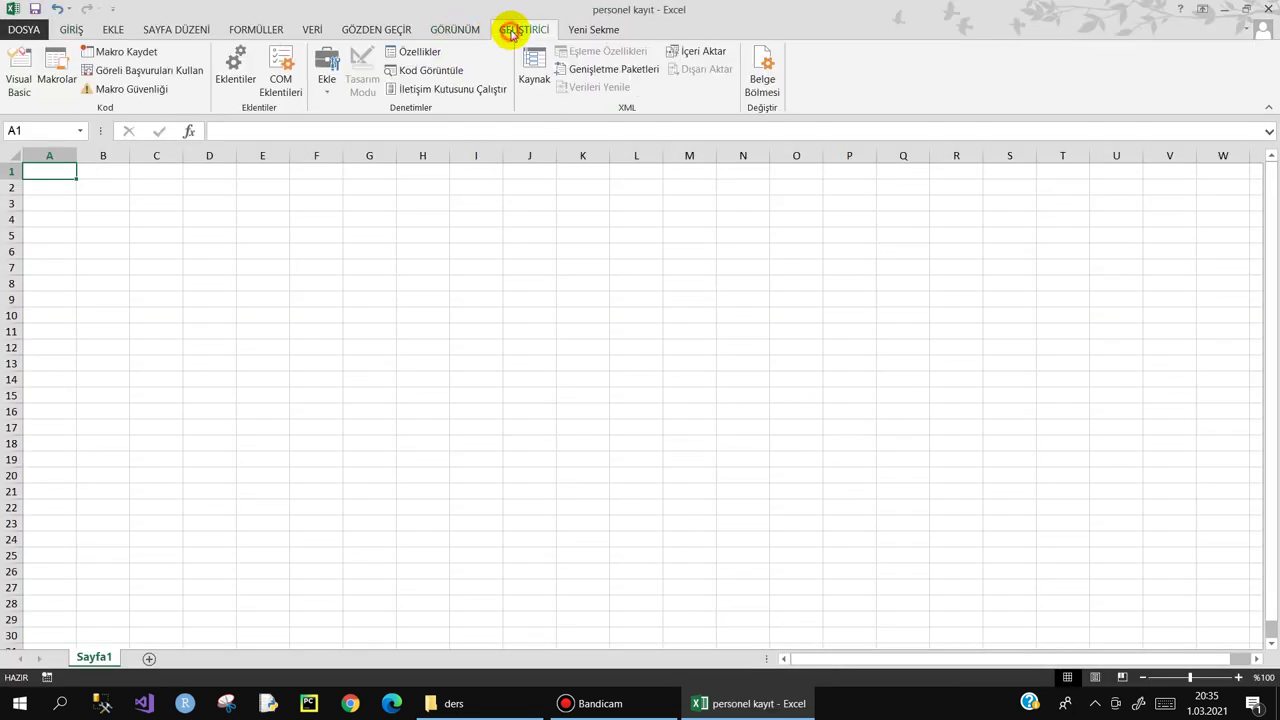
click(326, 88)
click(318, 180)
drag(286, 200, 422, 250)
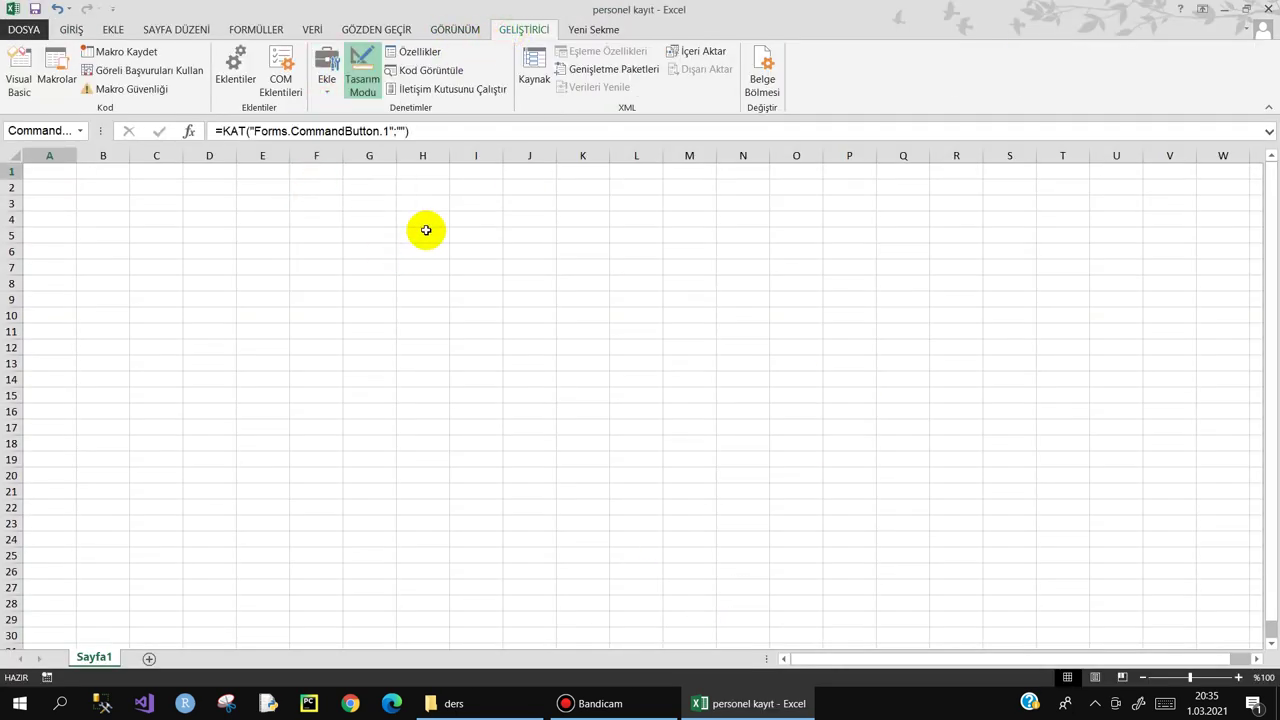
click(421, 65)
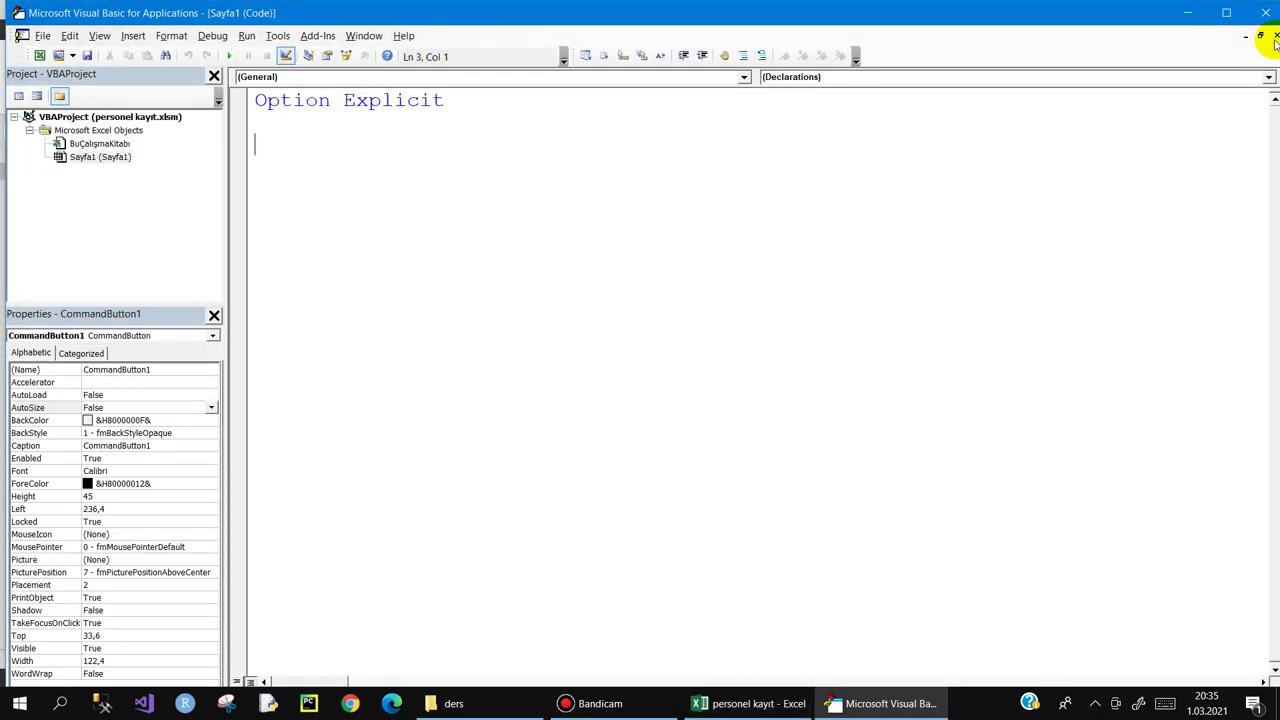
click(1262, 13)
- Caption the button 'Program' and open its empty Click procedure
click(415, 51)
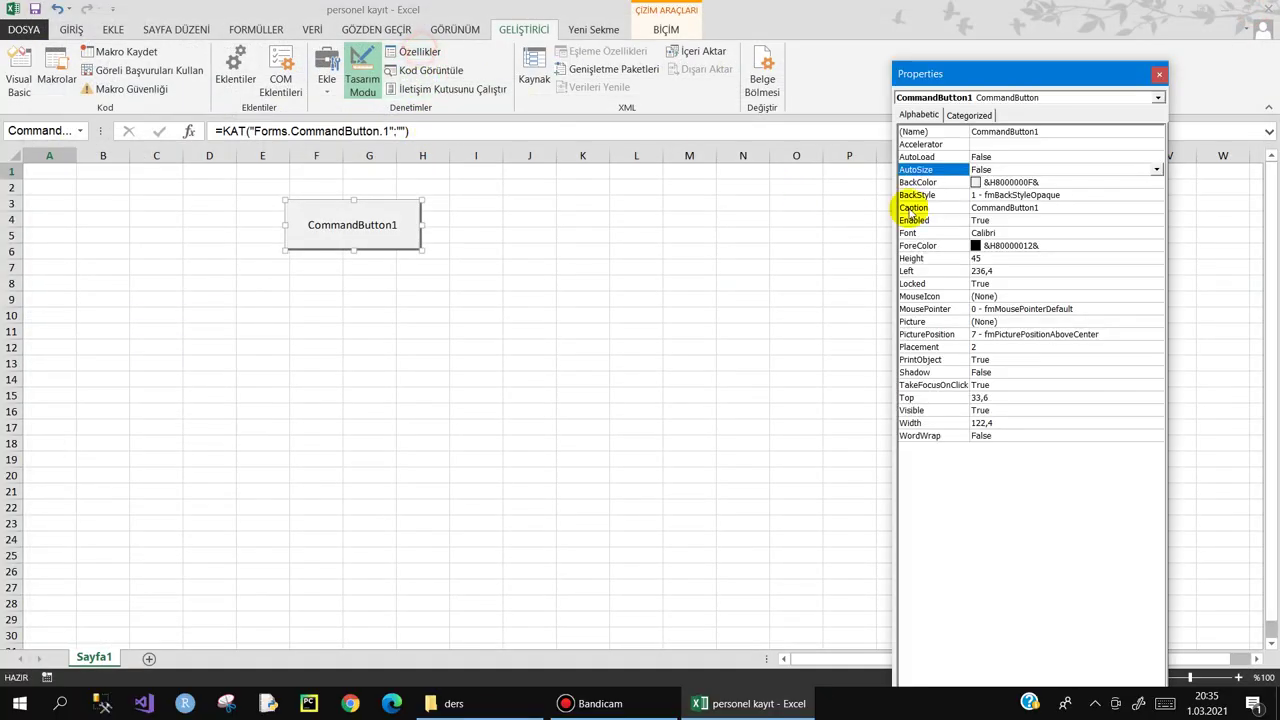
click(1038, 206)
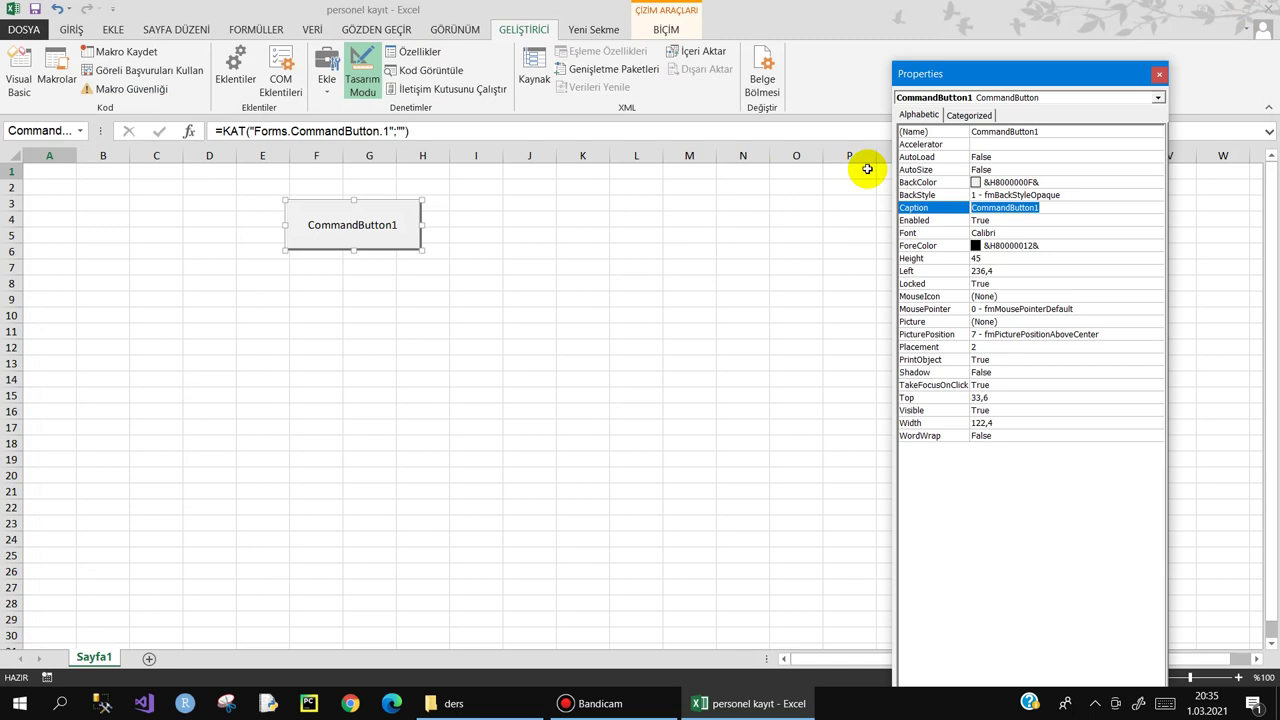
text(Program)
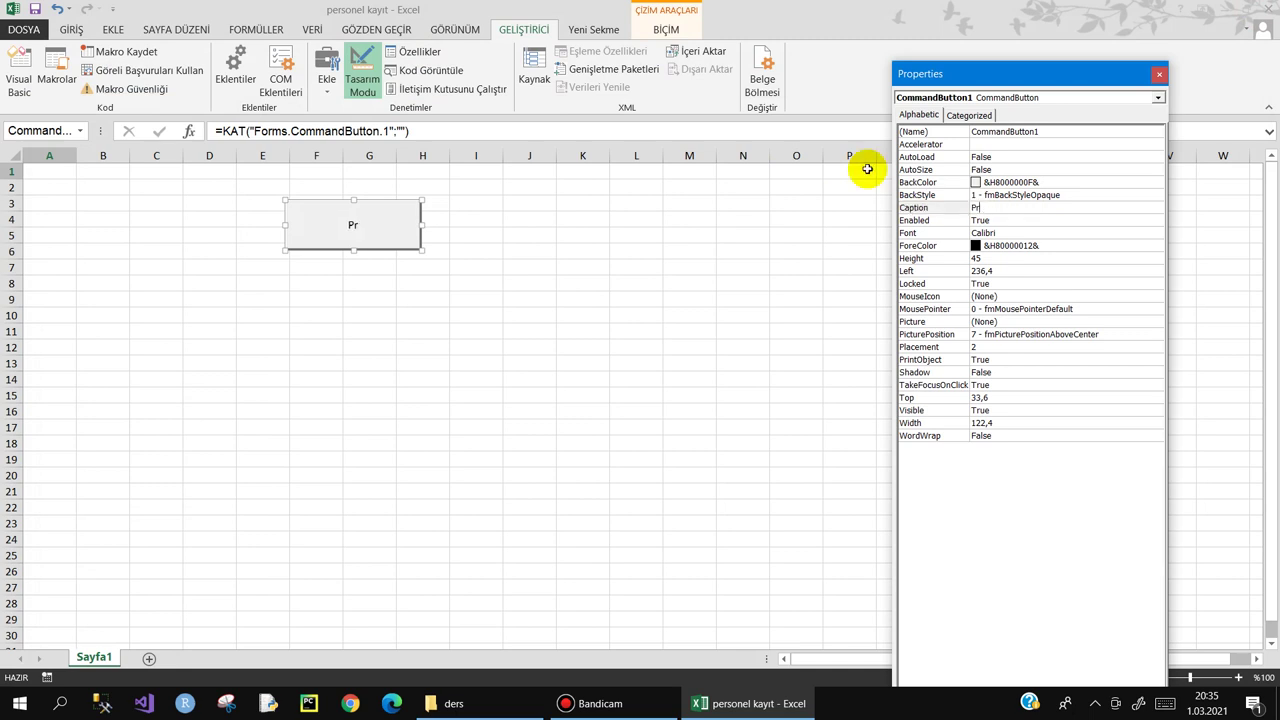
click(1158, 75)
double_click(390, 229)
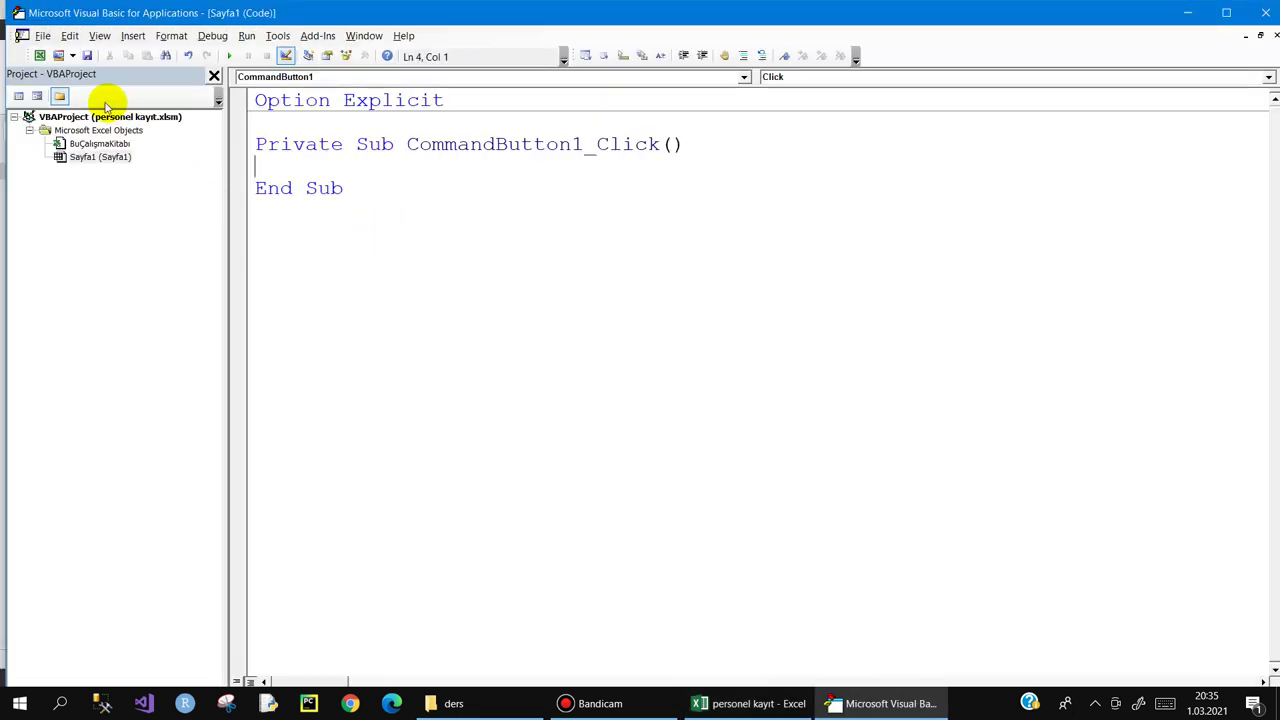
- Insert UserForm1 and add userform1.Show to the Program button's Click code
click(60, 57)
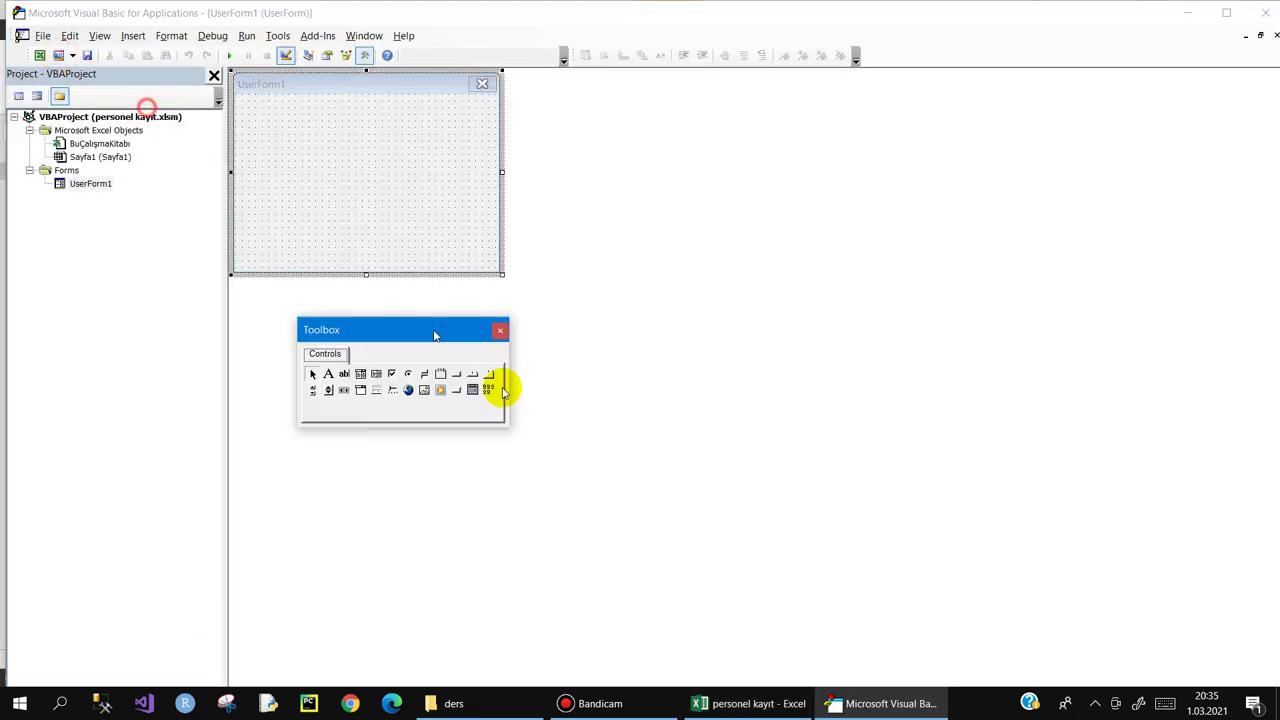
click(100, 143)
double_click(113, 157)
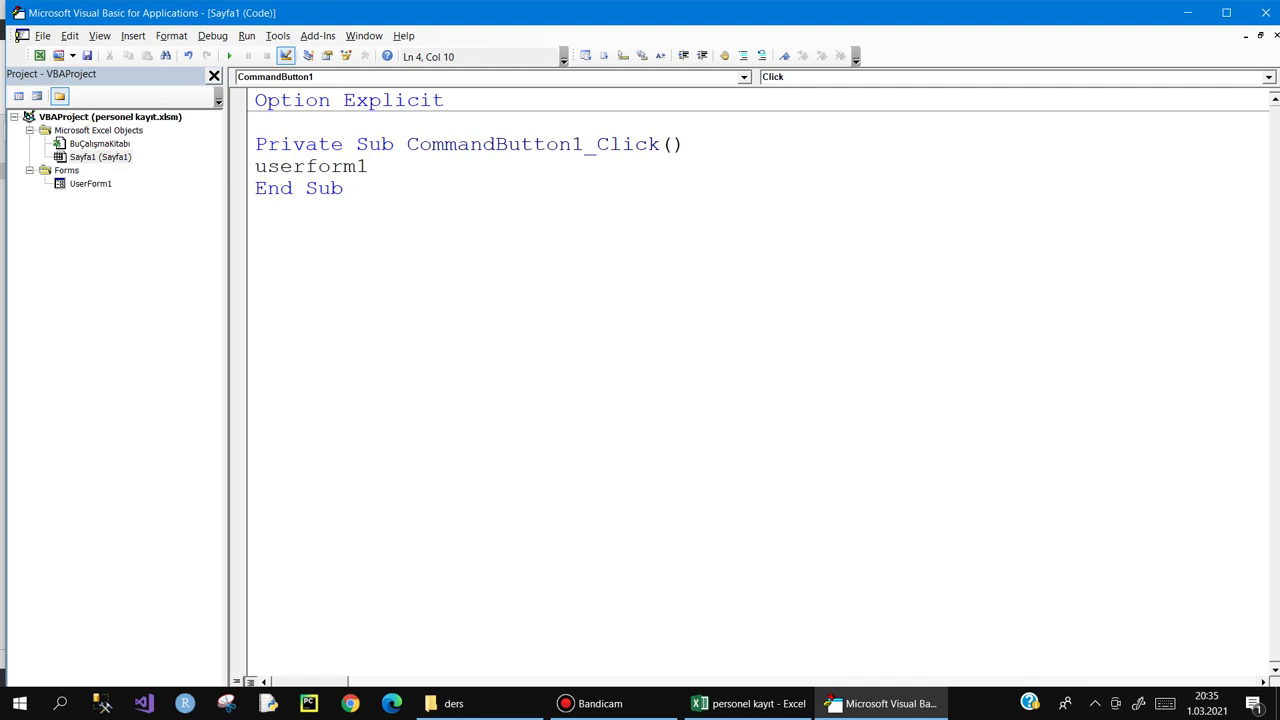
text(.sh)
key(space)
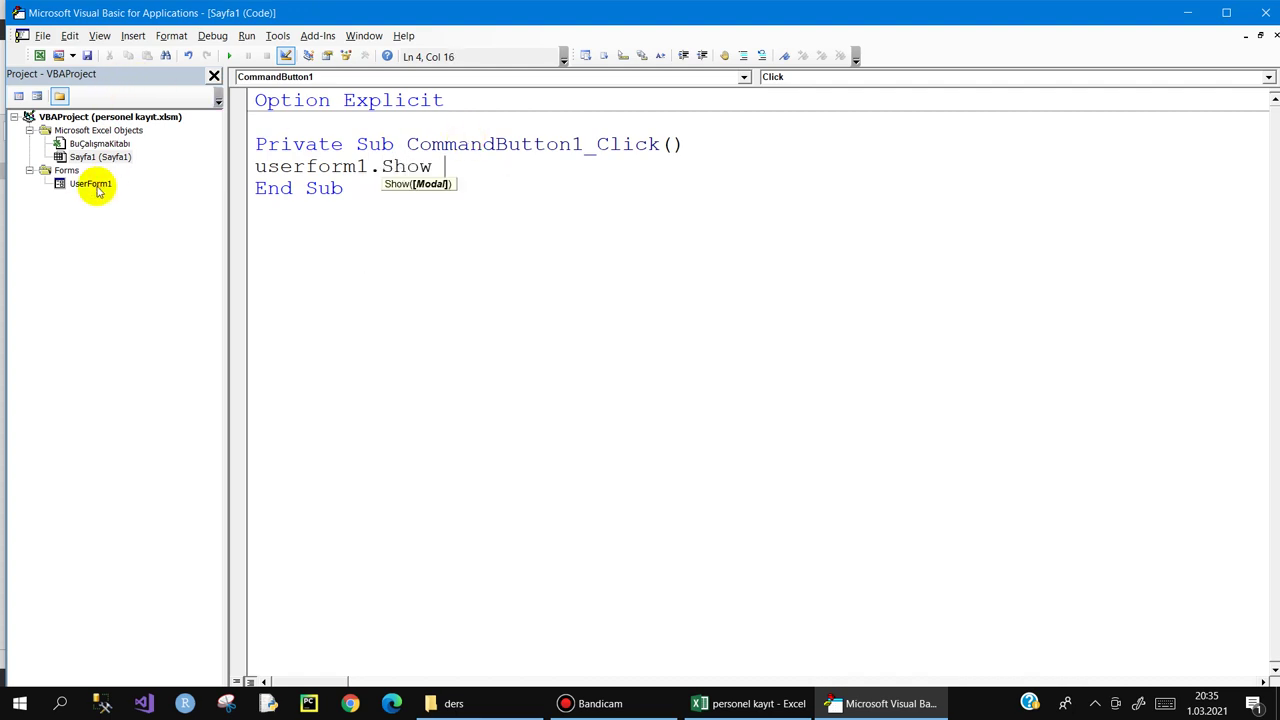
- Enlarge UserForm1 to about 1037x555 and caption it PERSONEL KAYIT FORMU
double_click(90, 184)
click(396, 162)
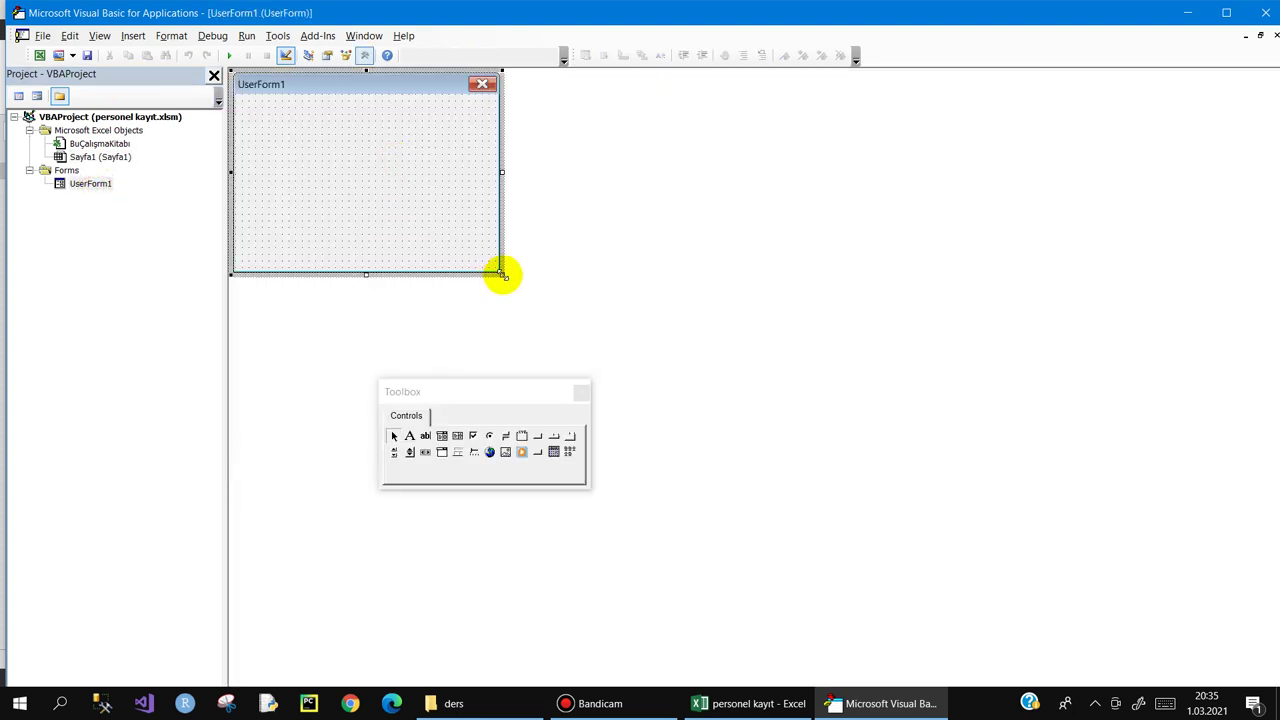
drag(501, 272, 1038, 556)
click(426, 262)
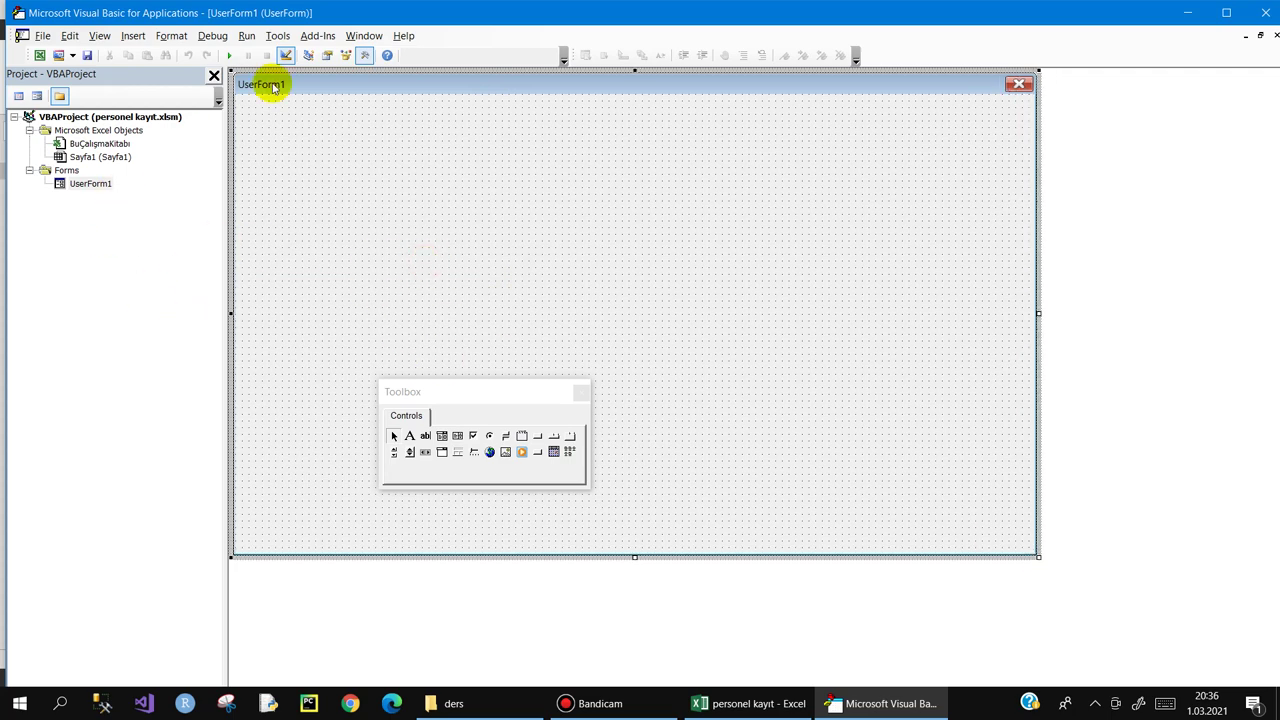
click(327, 55)
click(77, 430)
text(PERSONE)
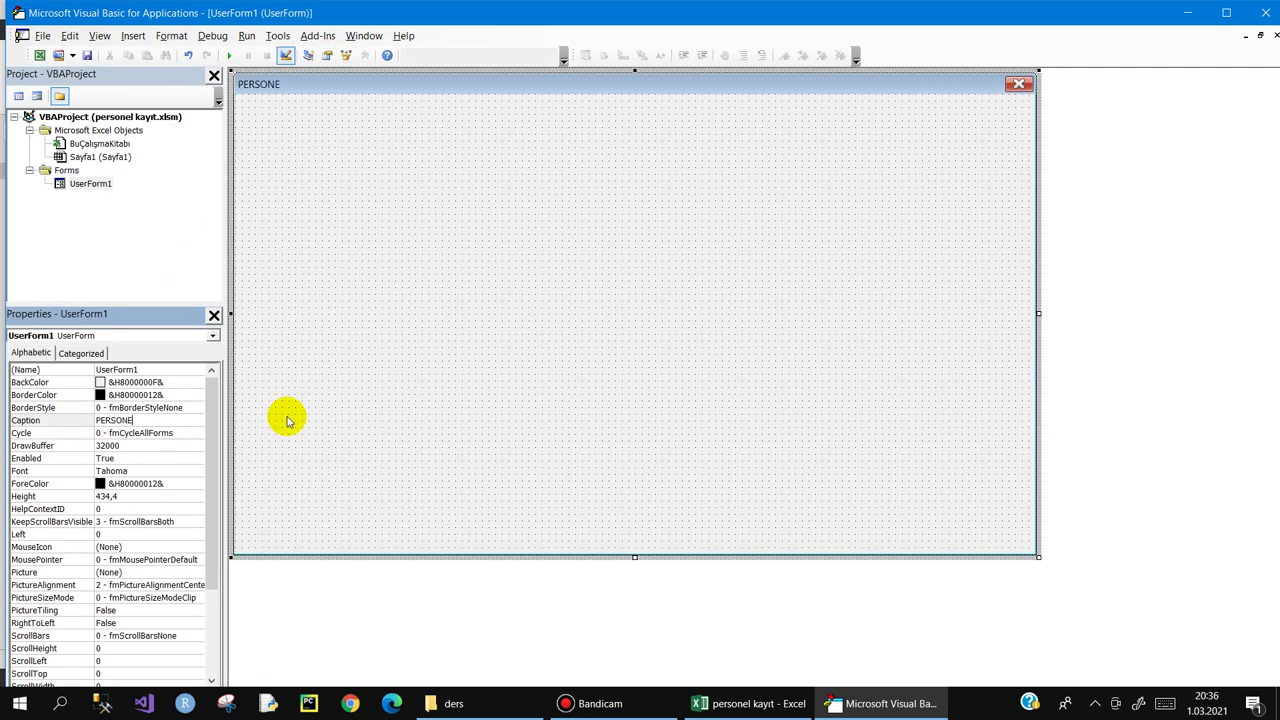
text(L KAYIT FORMU)
- Add a Kapat button at the form's lower right with Unload Me in its Click code
click(623, 369)
click(538, 437)
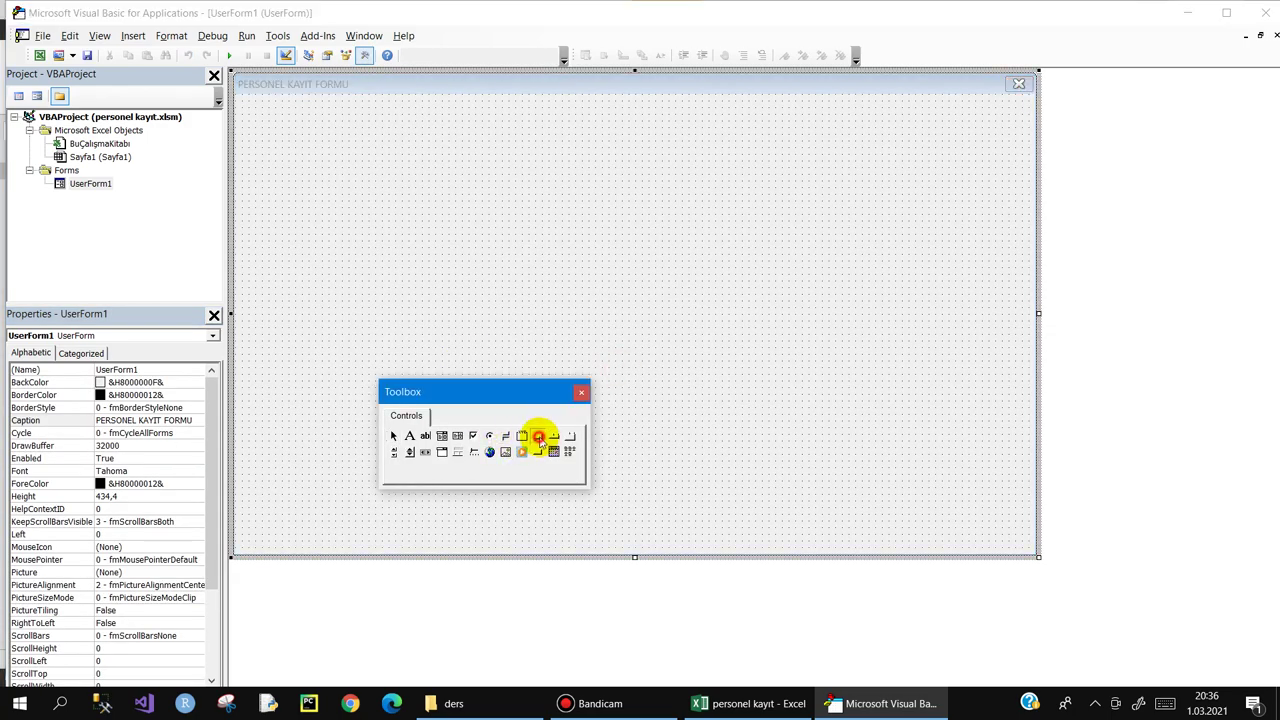
drag(1017, 506, 918, 543)
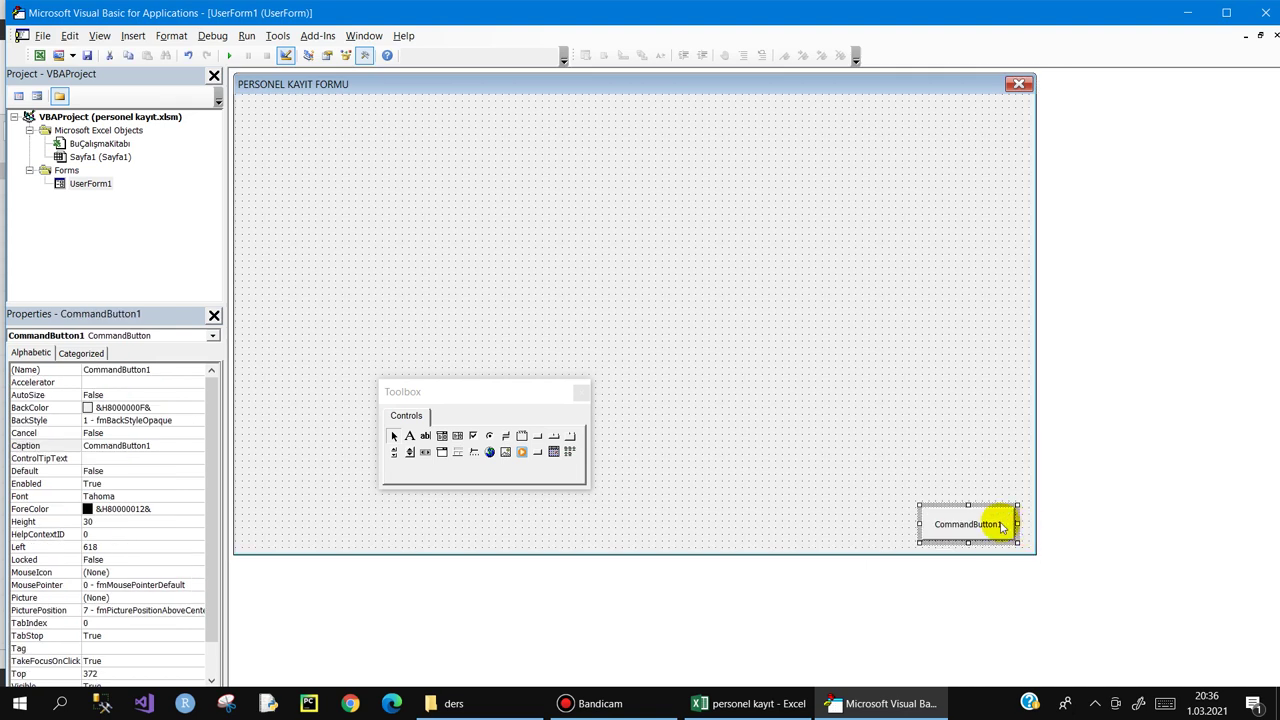
click(1001, 527)
text(kA)
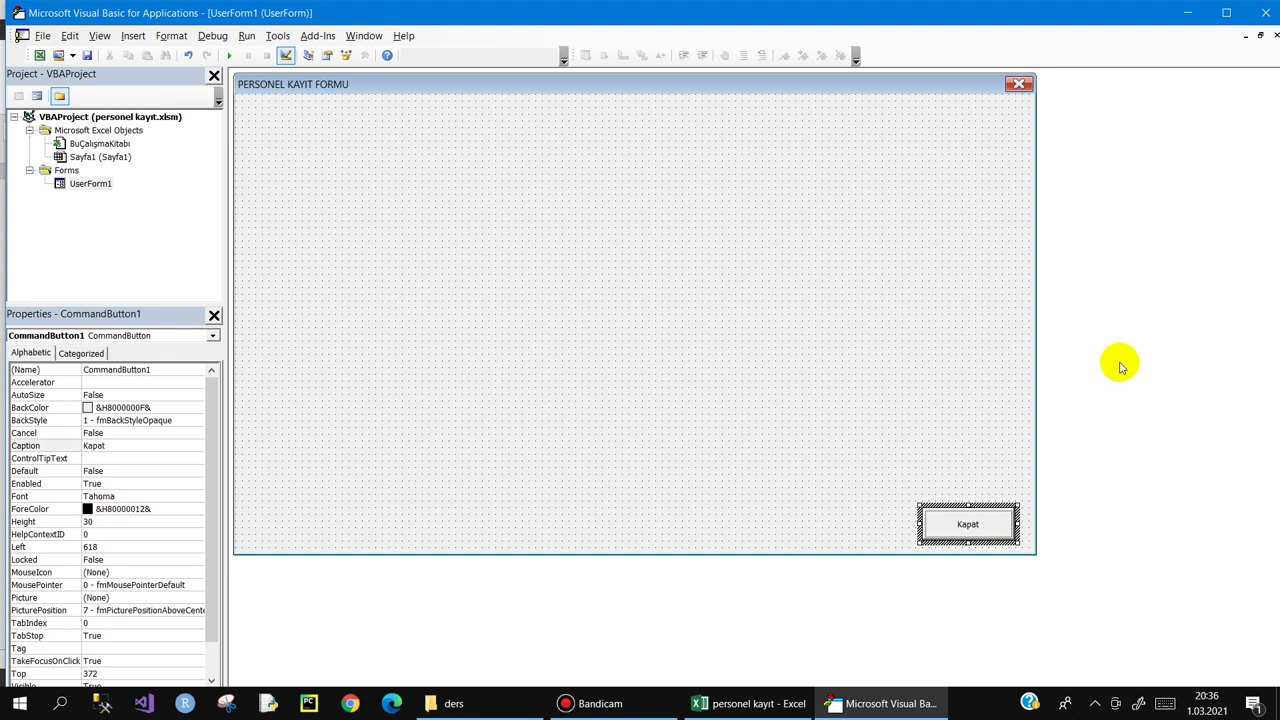
click(969, 418)
double_click(979, 523)
text(unload me)
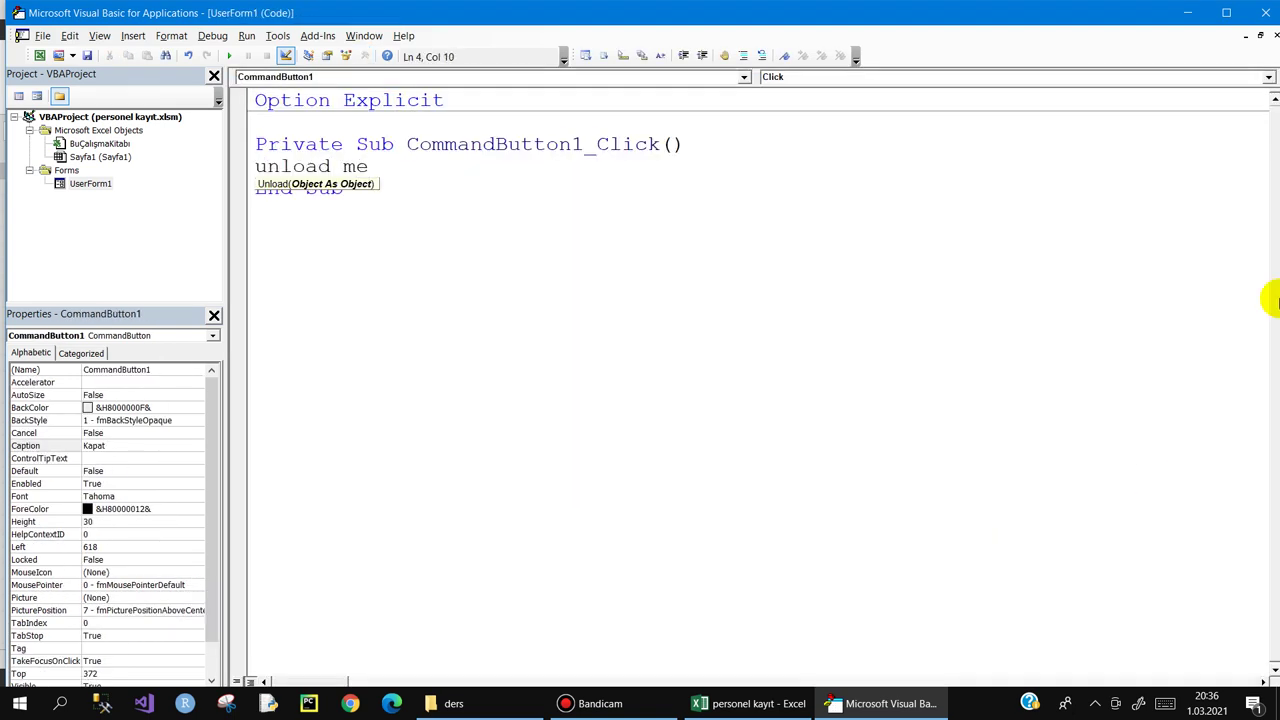
- Turn off design mode and test opening the form with Program and closing it with Kapat twice
click(1258, 12)
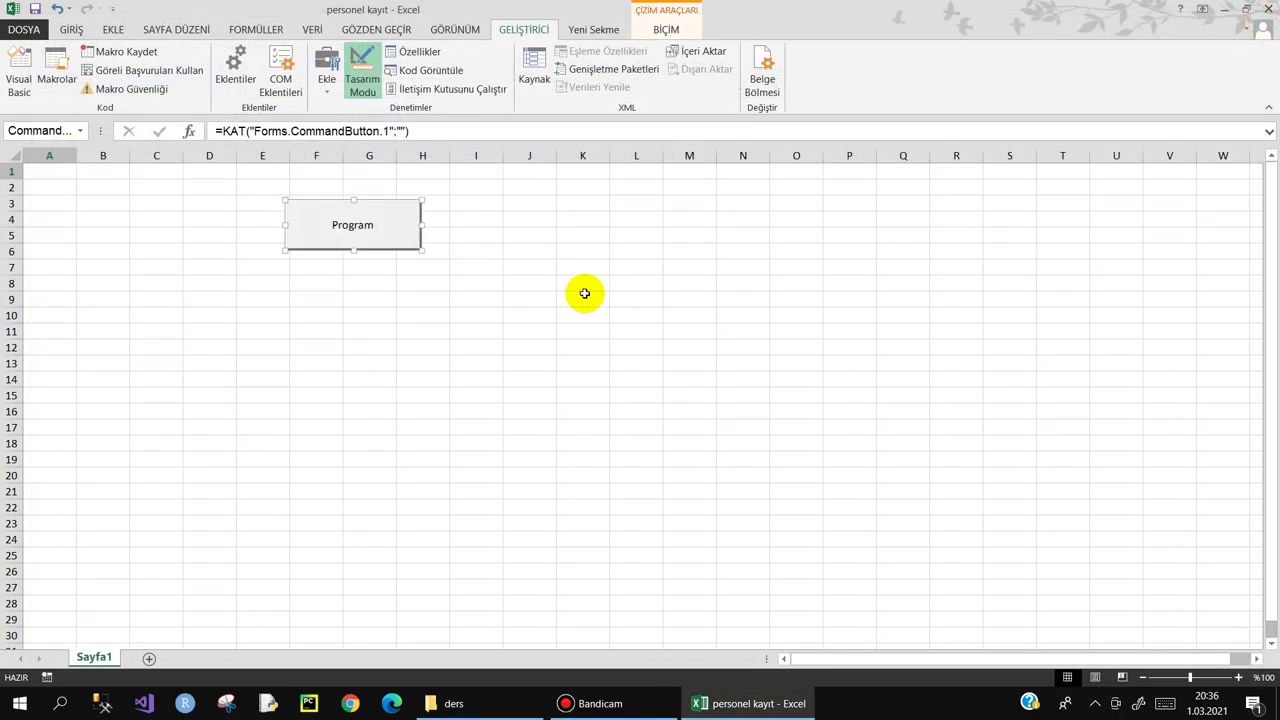
click(363, 92)
click(360, 228)
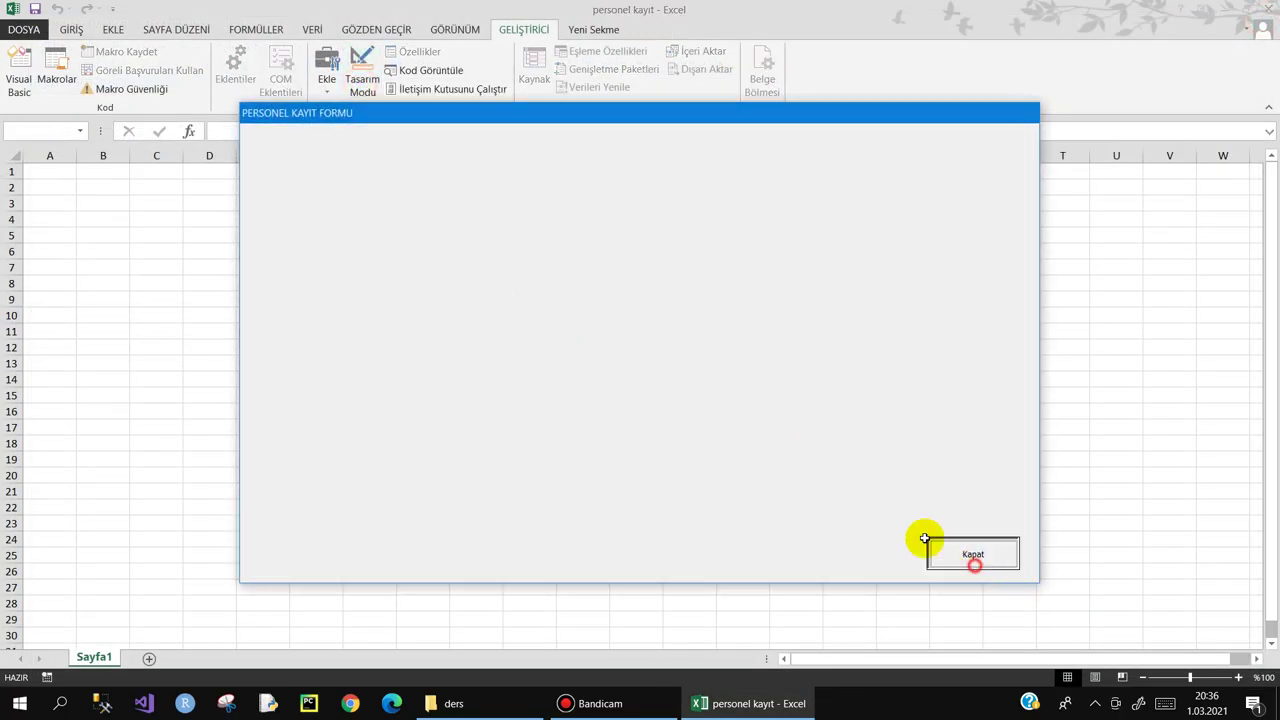
click(972, 558)
click(363, 229)
click(969, 553)
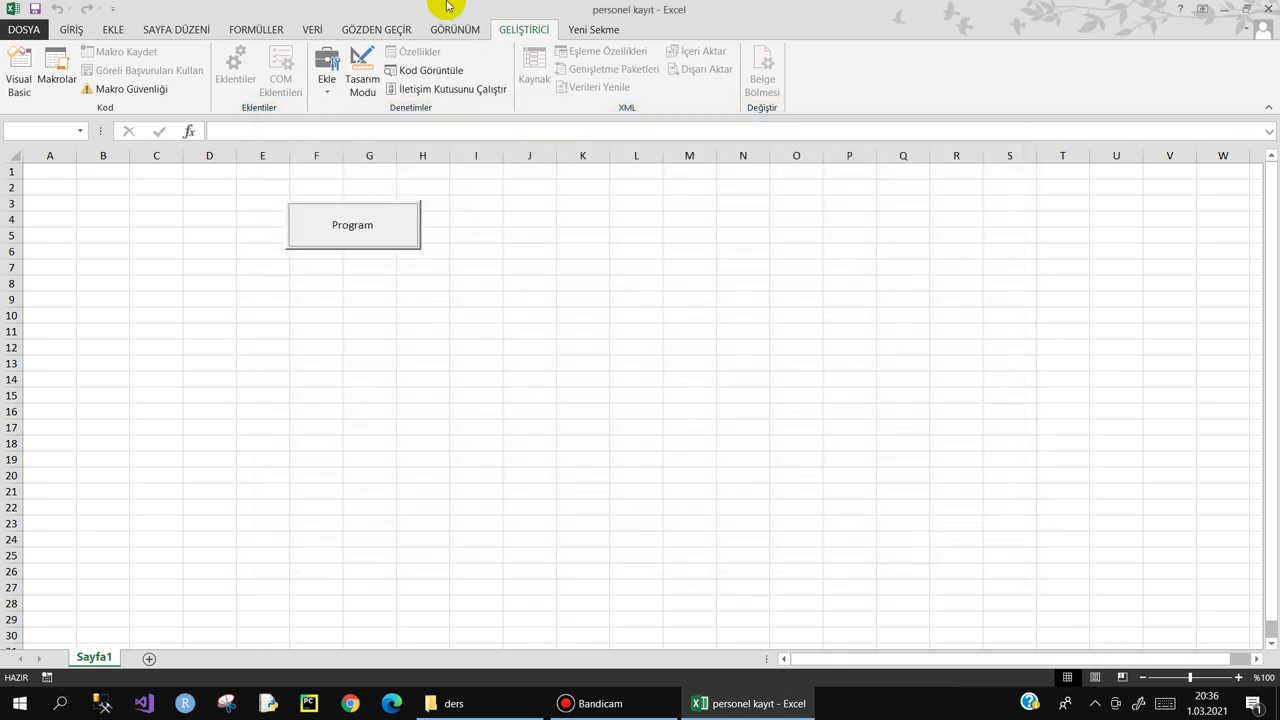
click(19, 75)
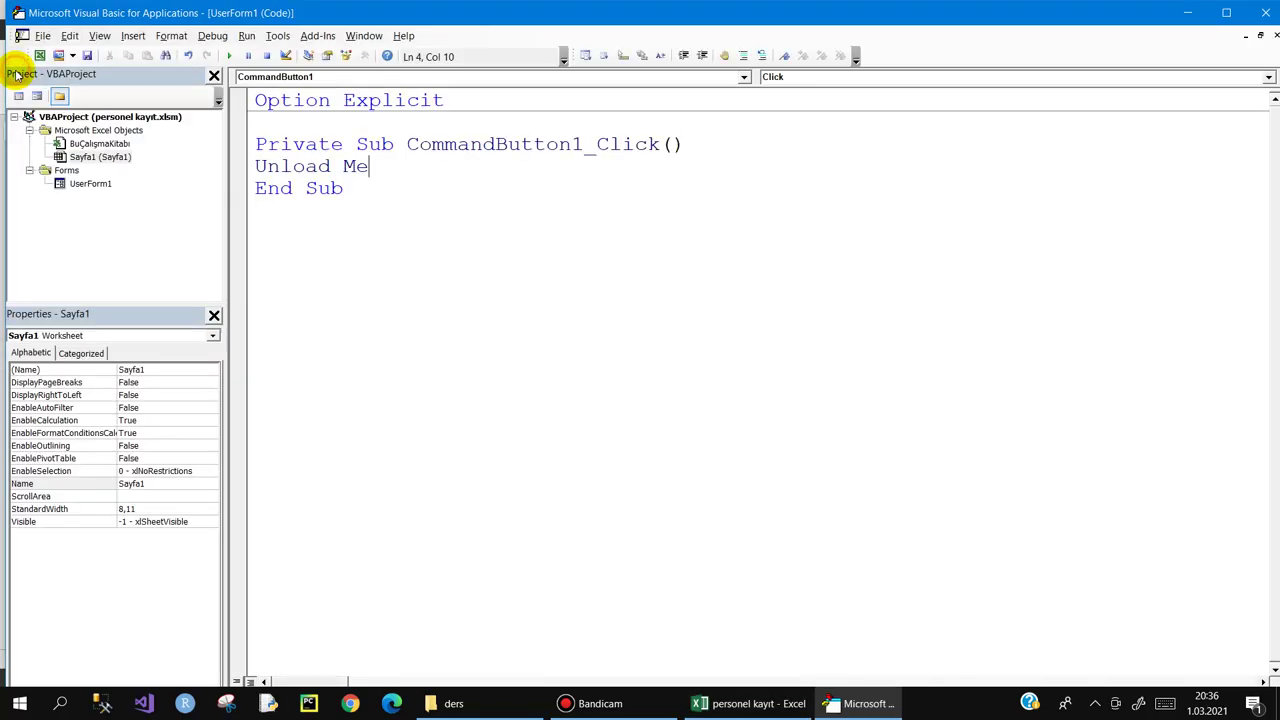
- Lock the personel kayıt VBA project for viewing and set a project password
right_click(95, 118)
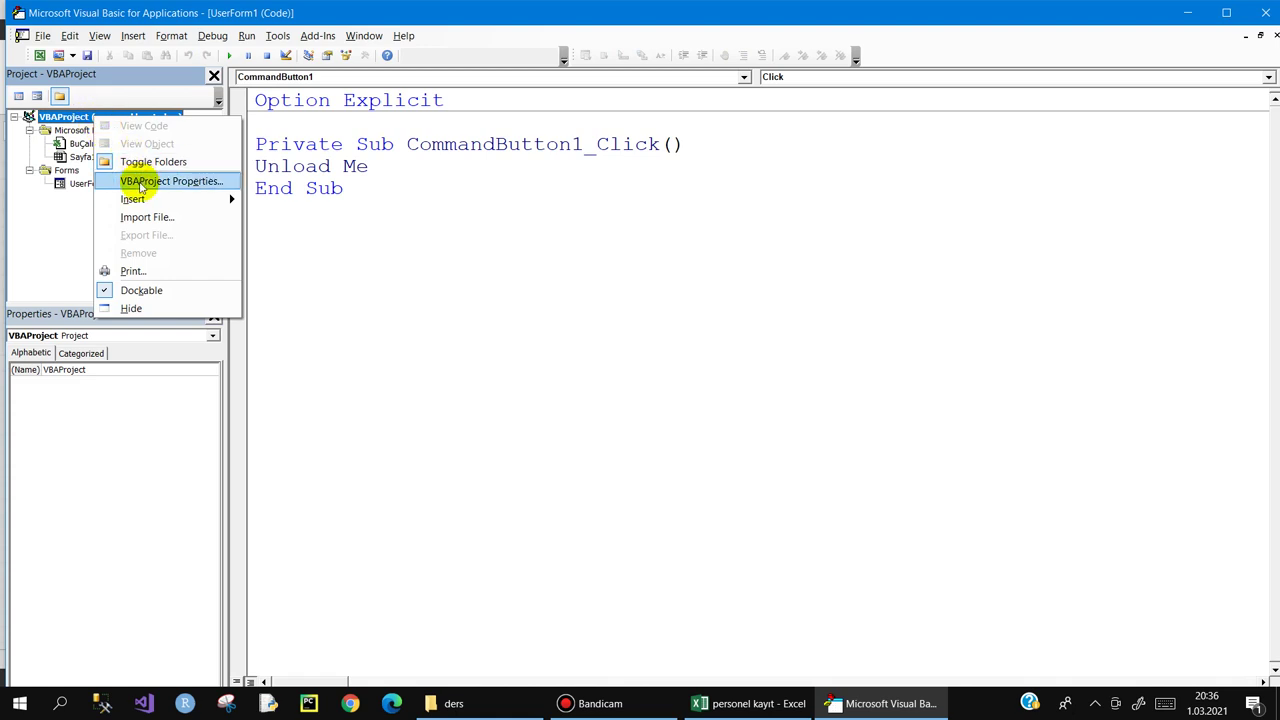
click(178, 182)
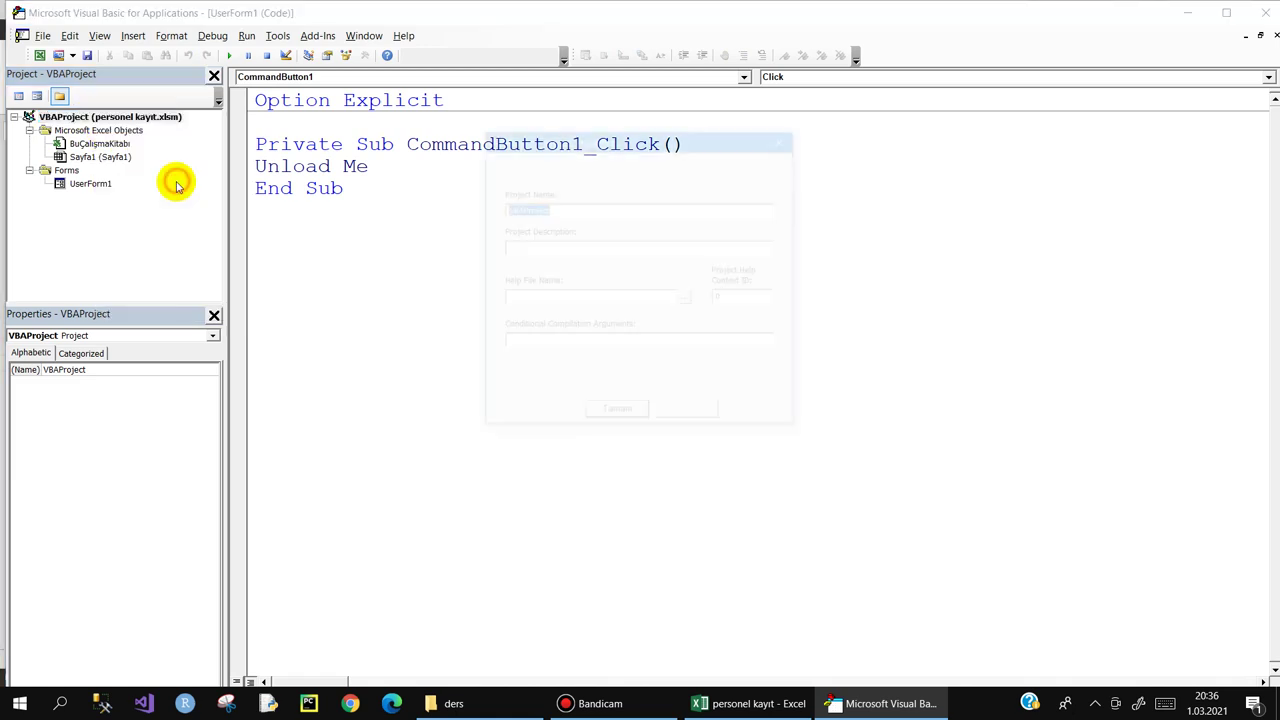
key(Escape)
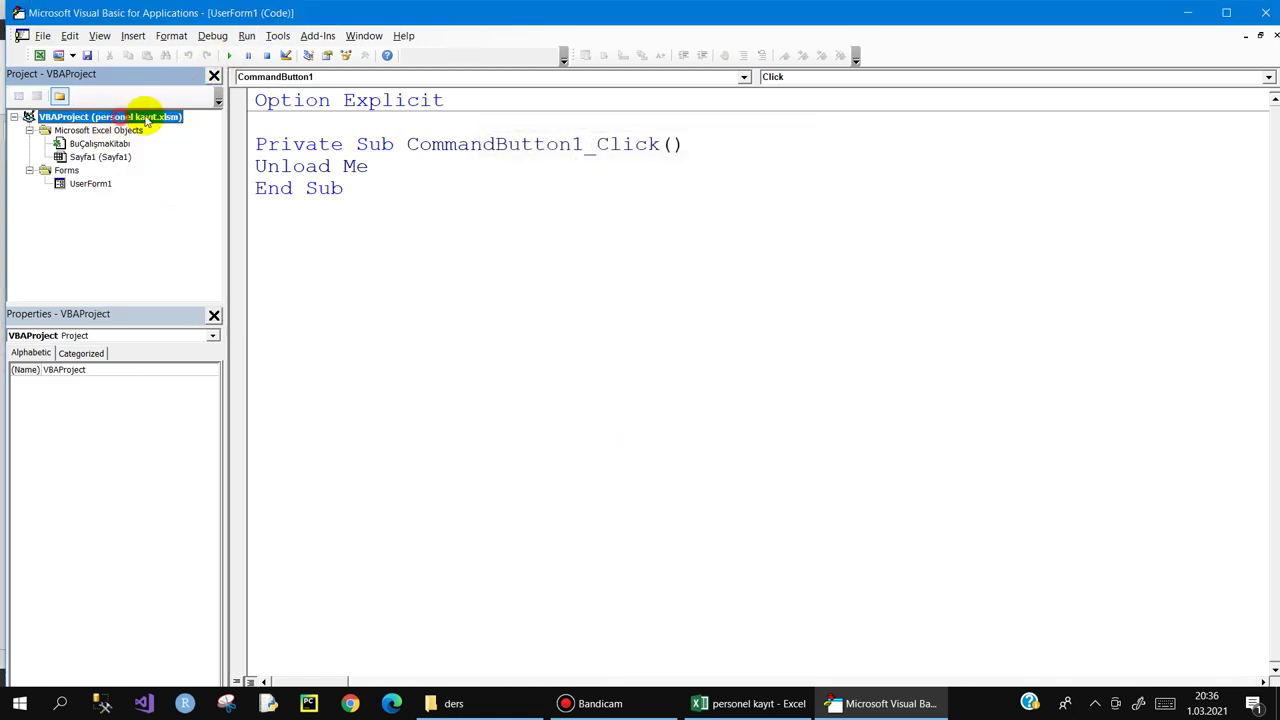
click(278, 36)
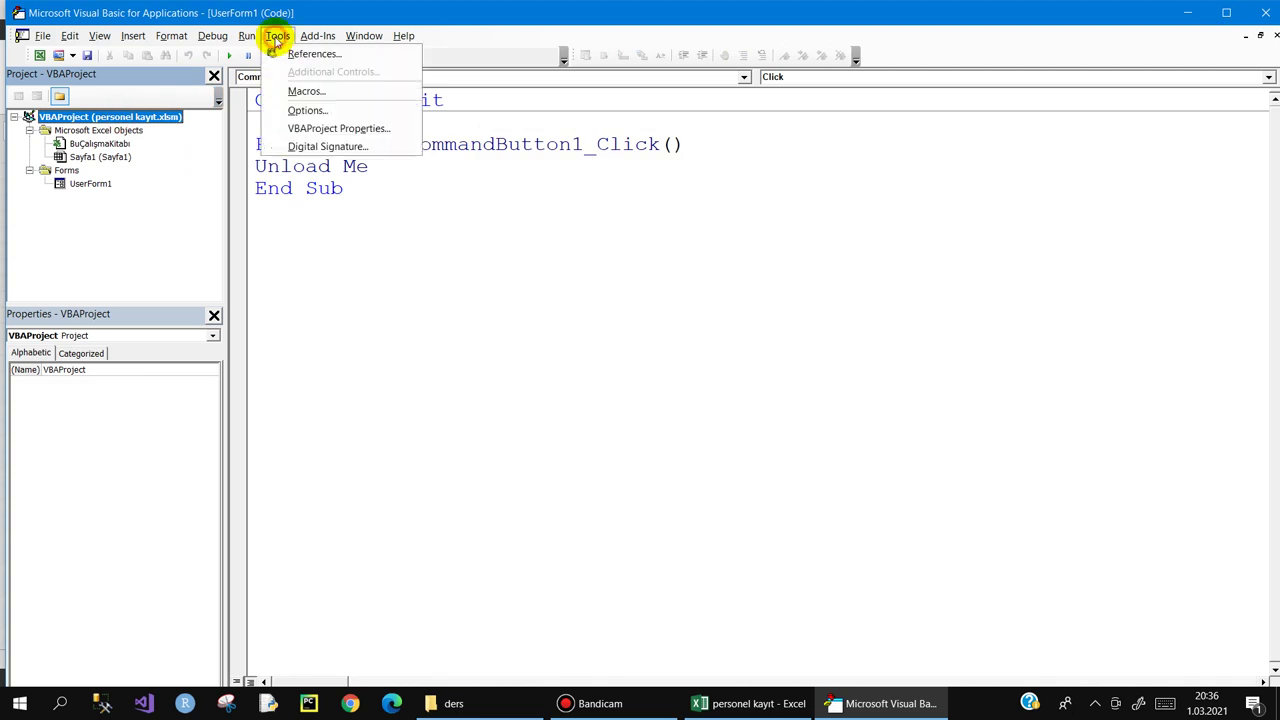
click(297, 130)
click(550, 161)
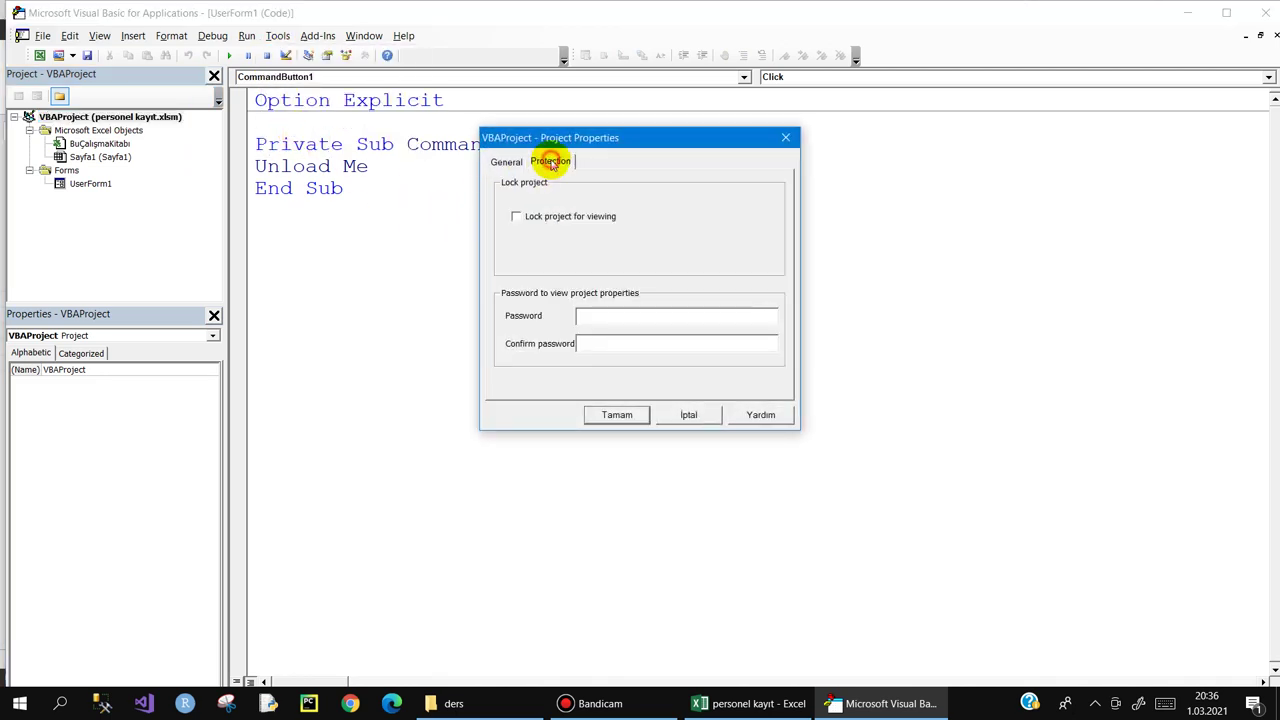
click(516, 218)
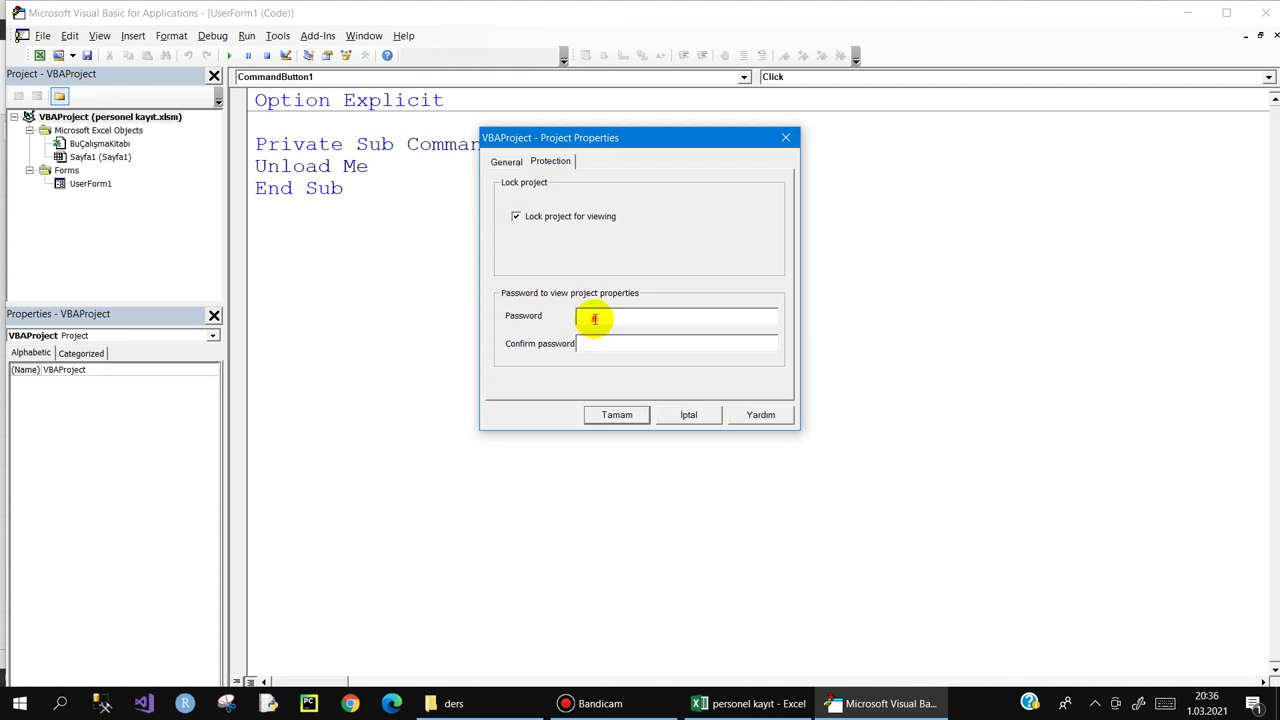
text(1)
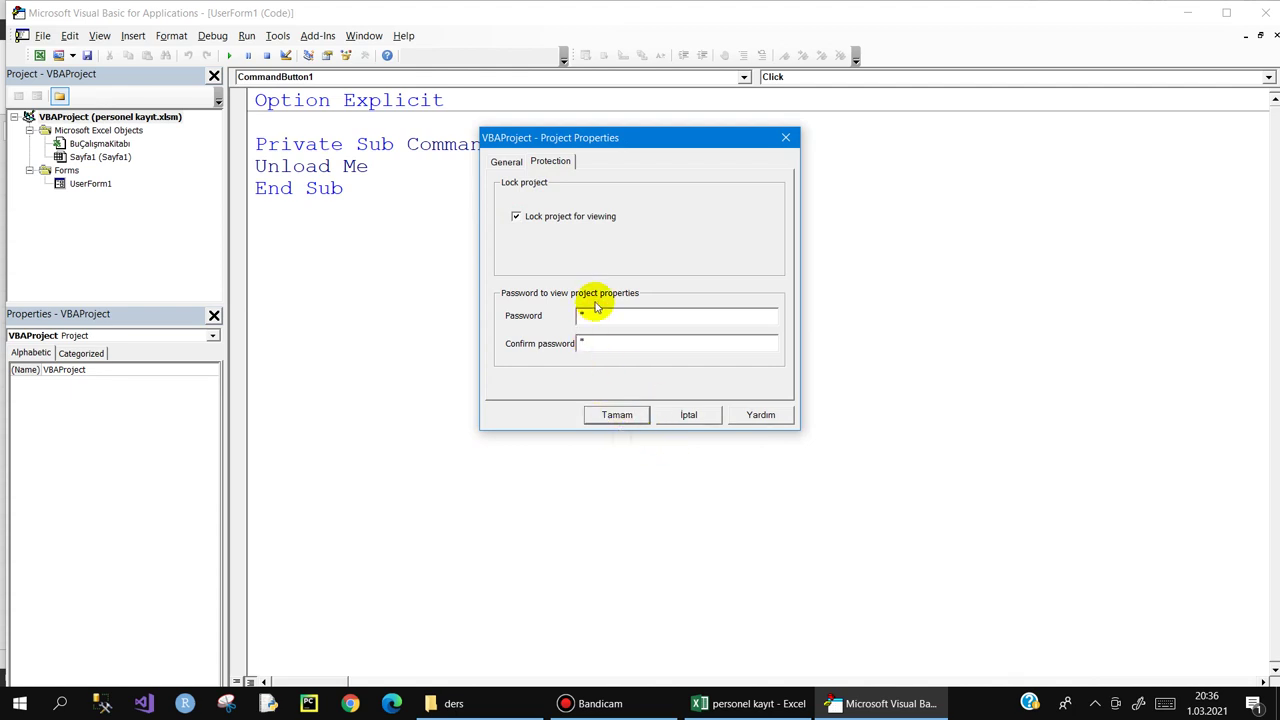
click(606, 418)
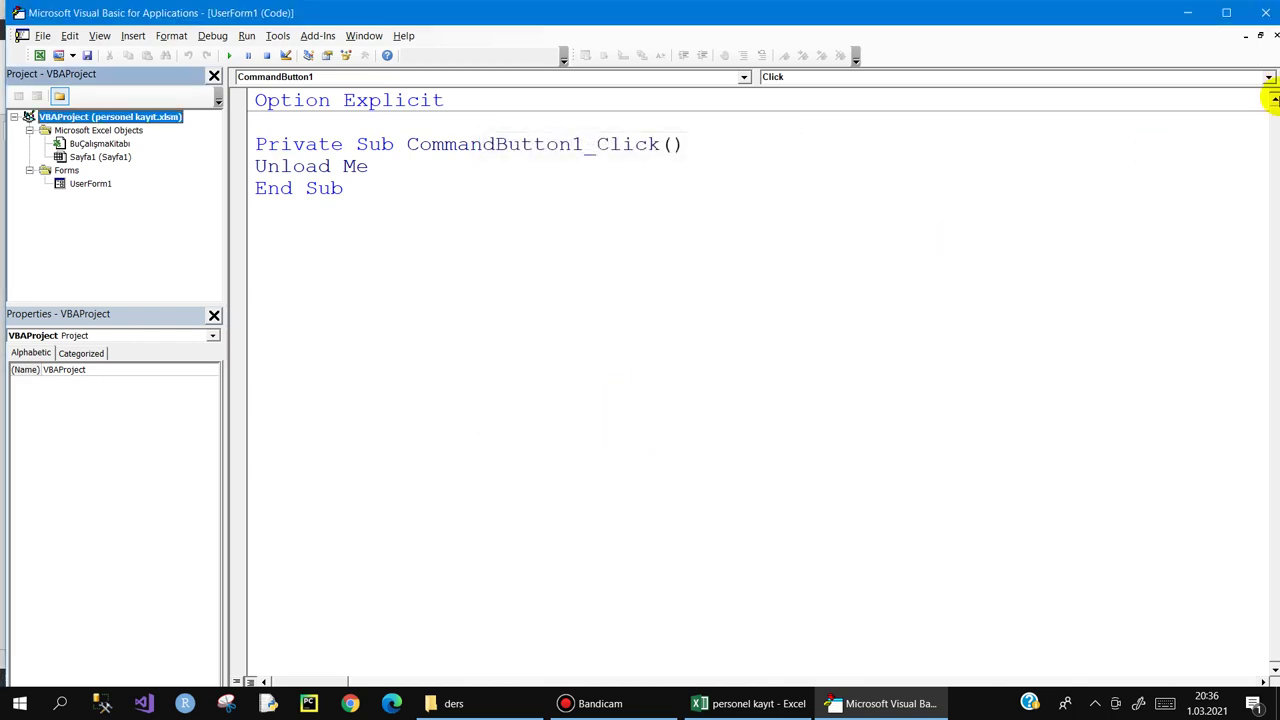
- Close Excel saving personel kayıt.xlsm, then delete the spare new workbook file
click(1268, 16)
click(1265, 12)
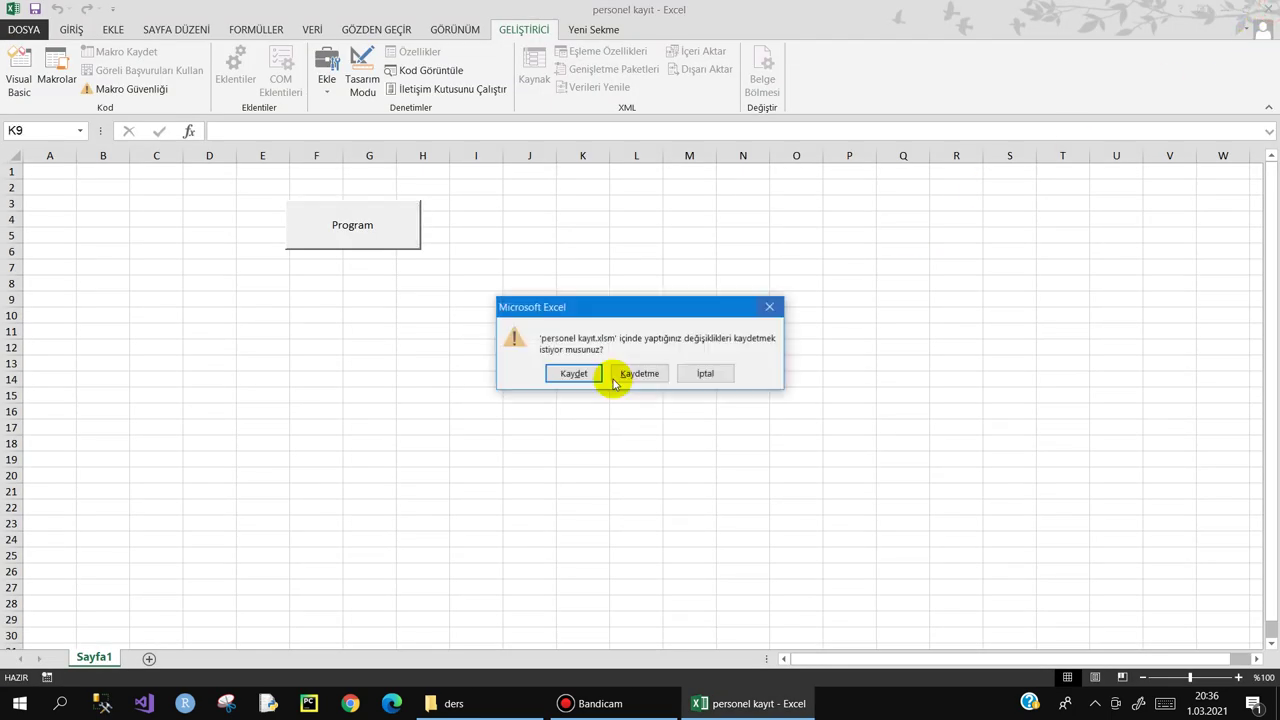
click(560, 378)
click(573, 388)
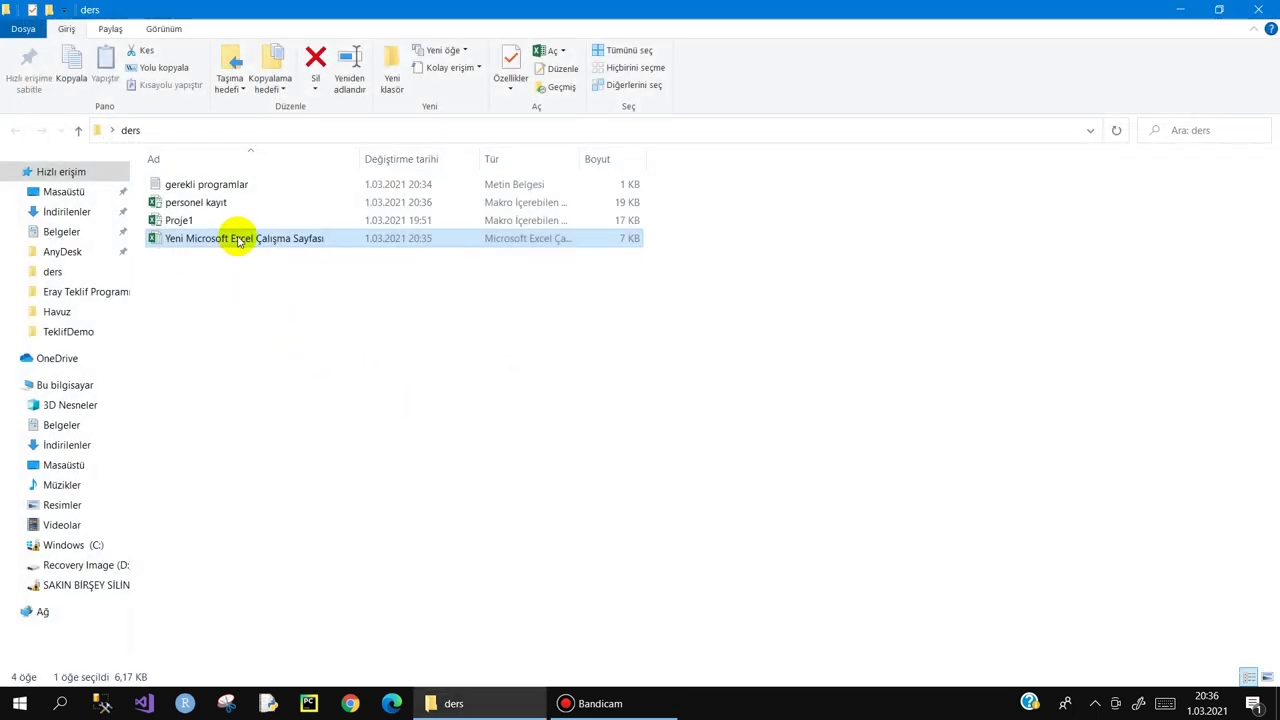
click(251, 257)
key(Delete)
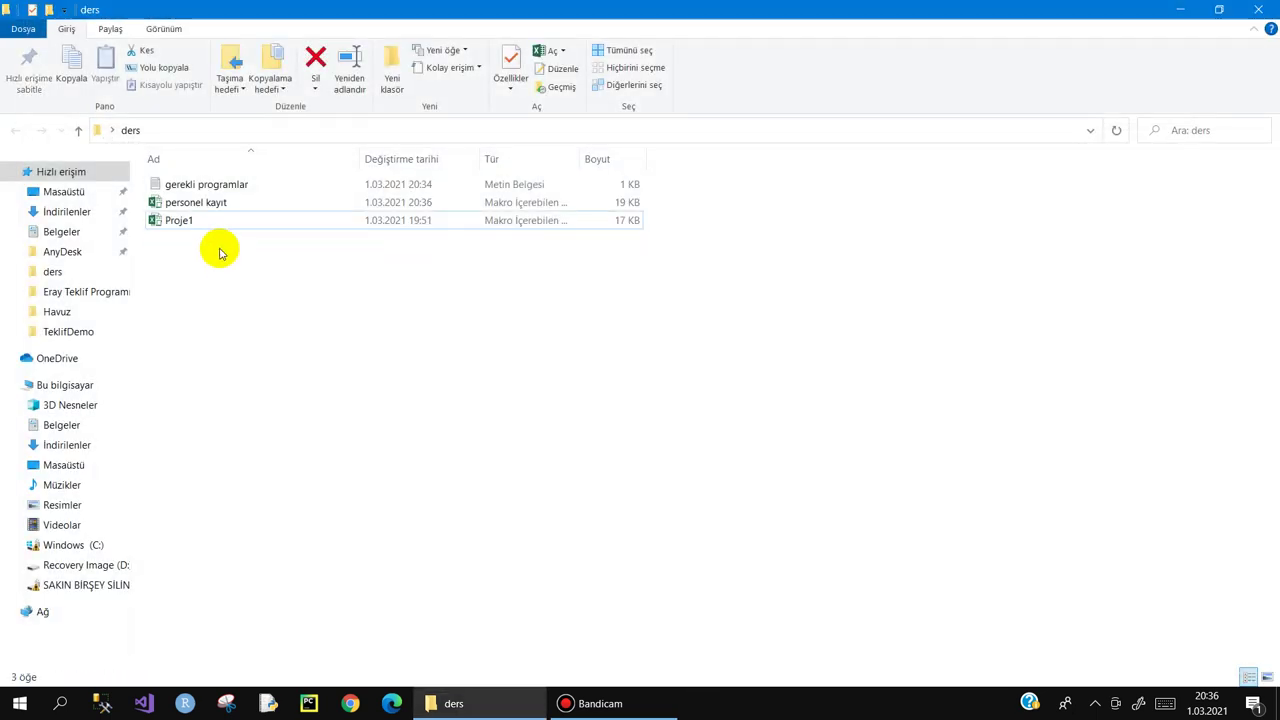
- Reopen personel kayıt, unlock its VBA project with the password, then close the editor and Excel
double_click(197, 204)
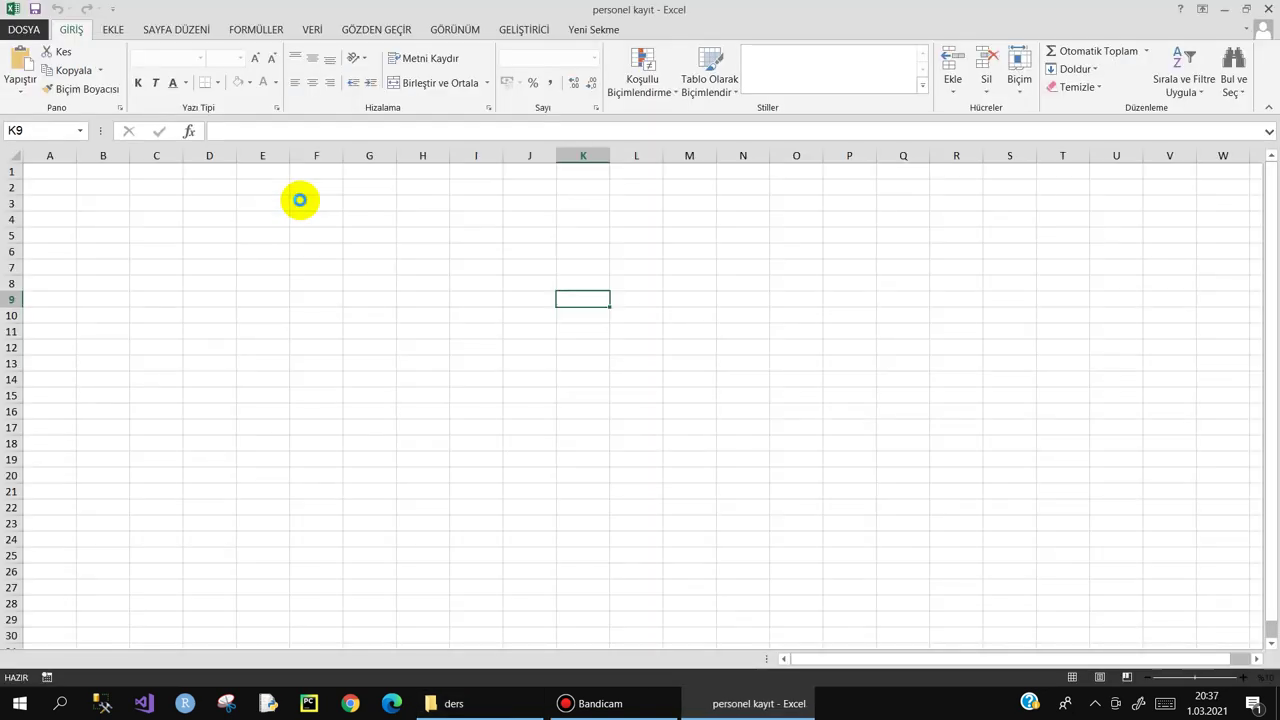
click(512, 28)
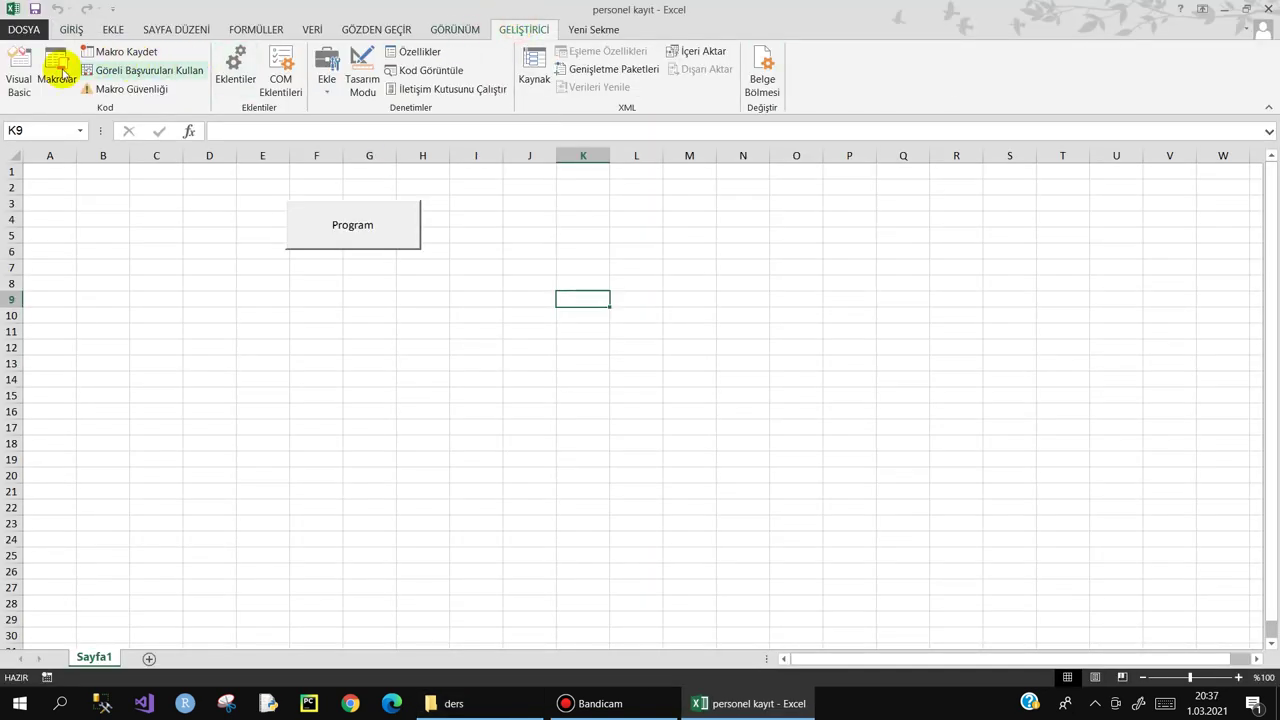
click(20, 68)
double_click(110, 117)
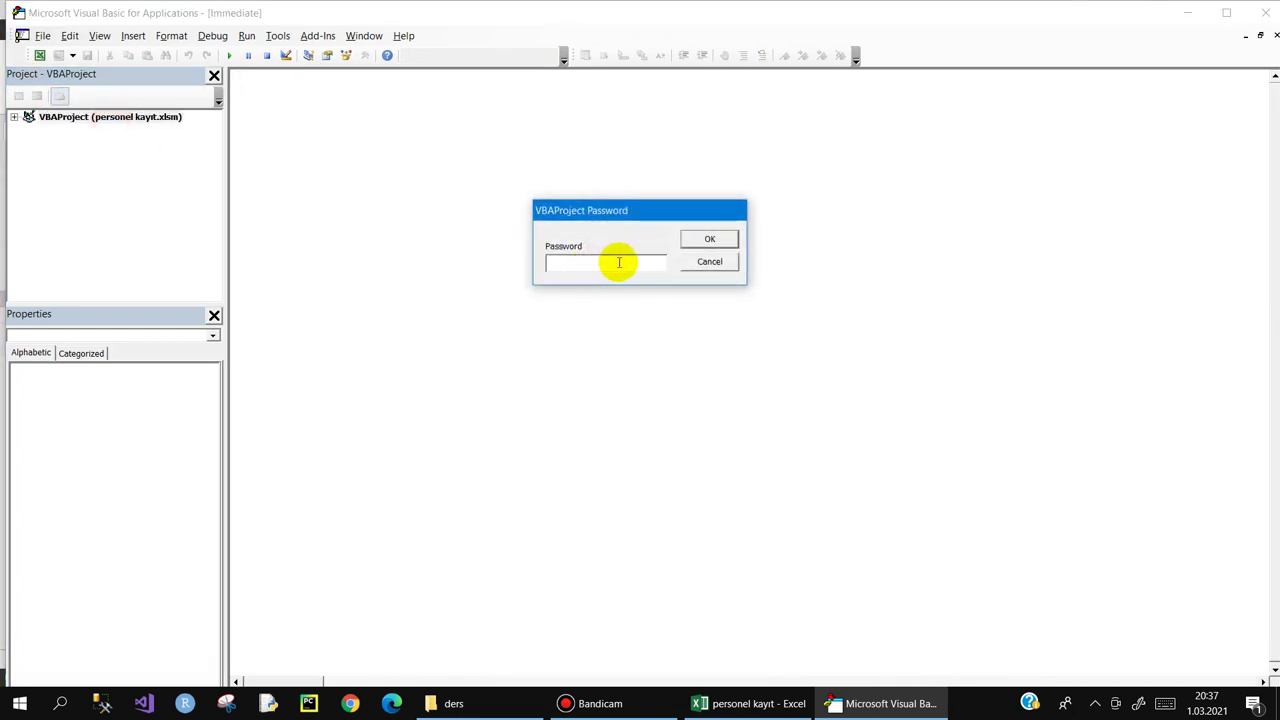
text(1)
click(706, 238)
click(1262, 13)
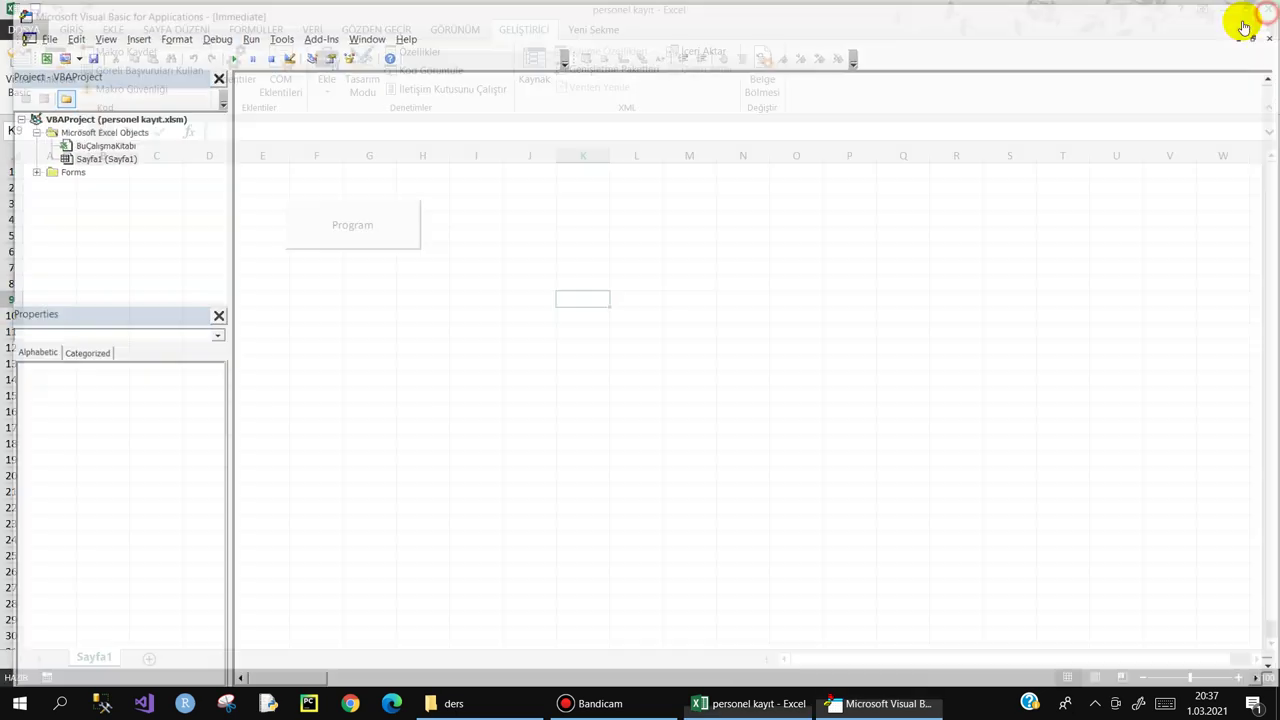
click(1265, 8)
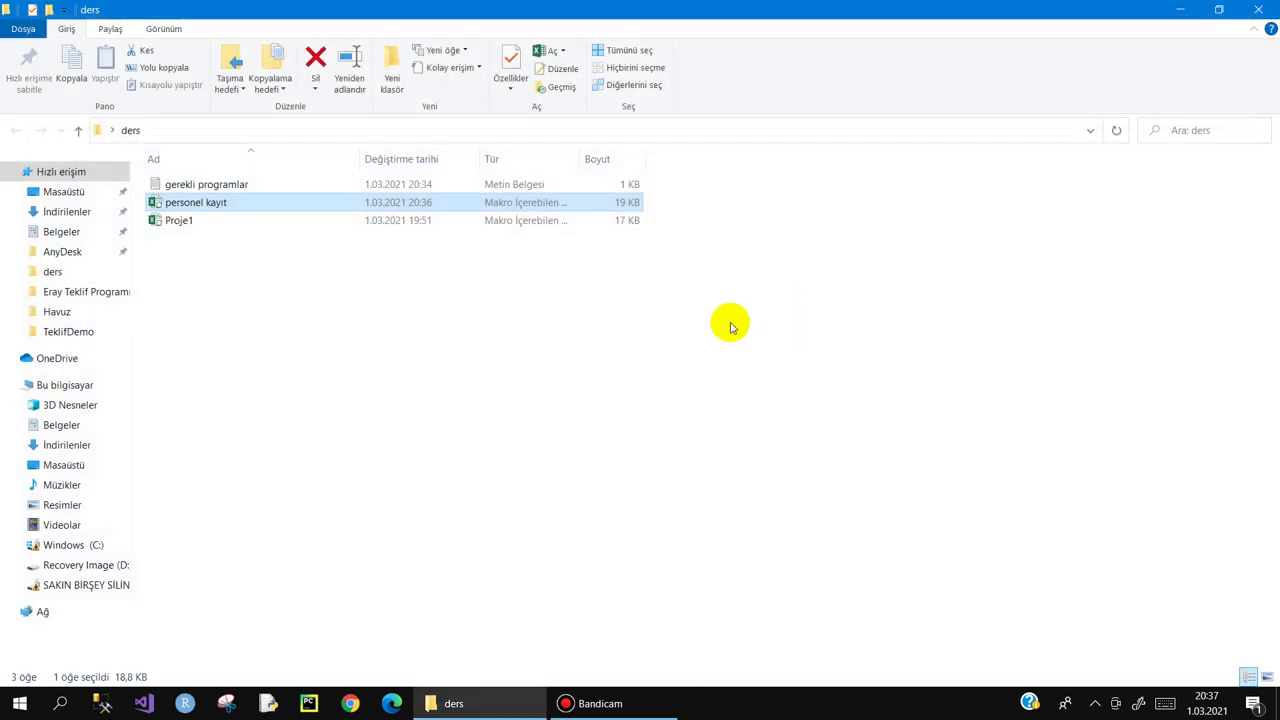
click(201, 320)
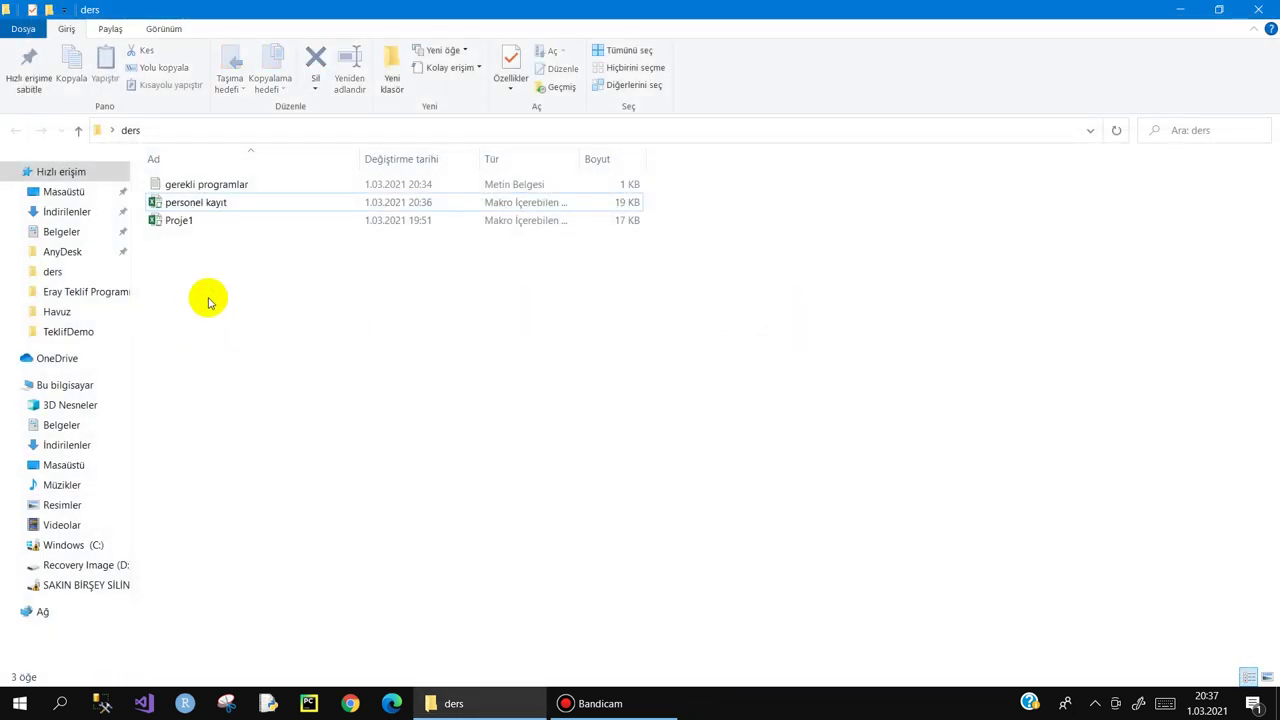
- Move the ŞIFRE desktop icon to the top-right and open the workbook
click(1180, 9)
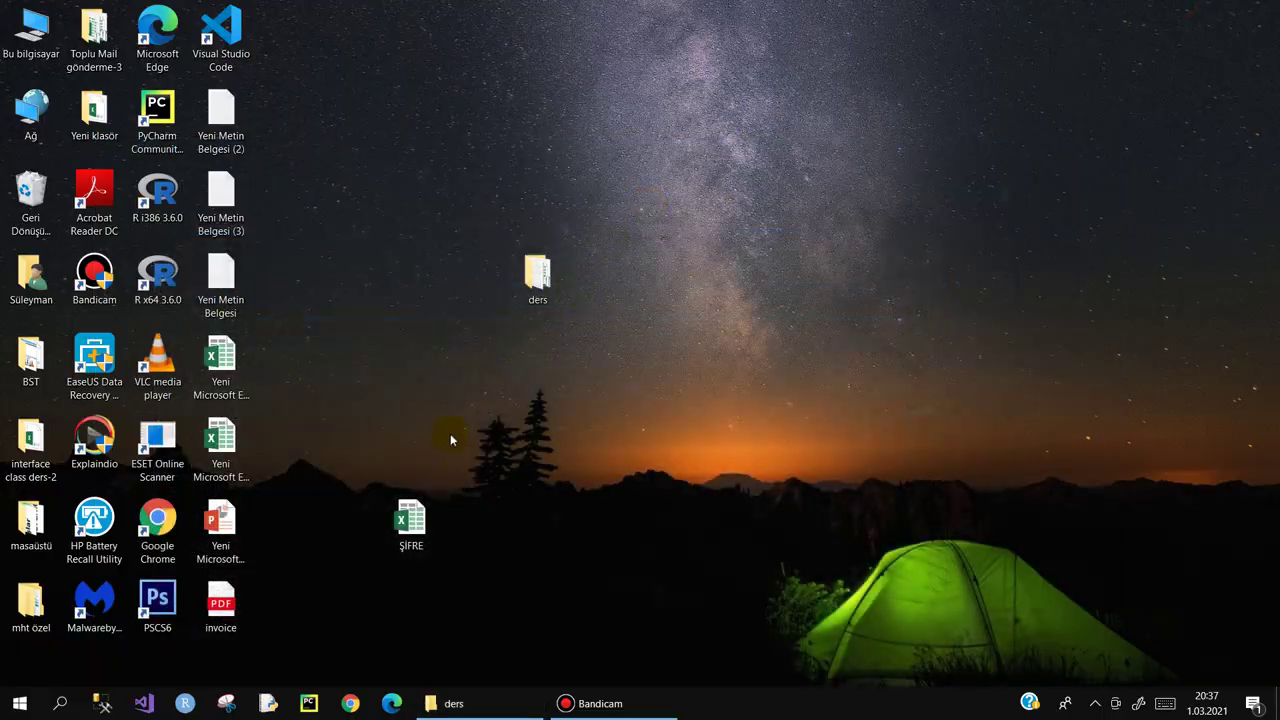
drag(411, 522, 986, 37)
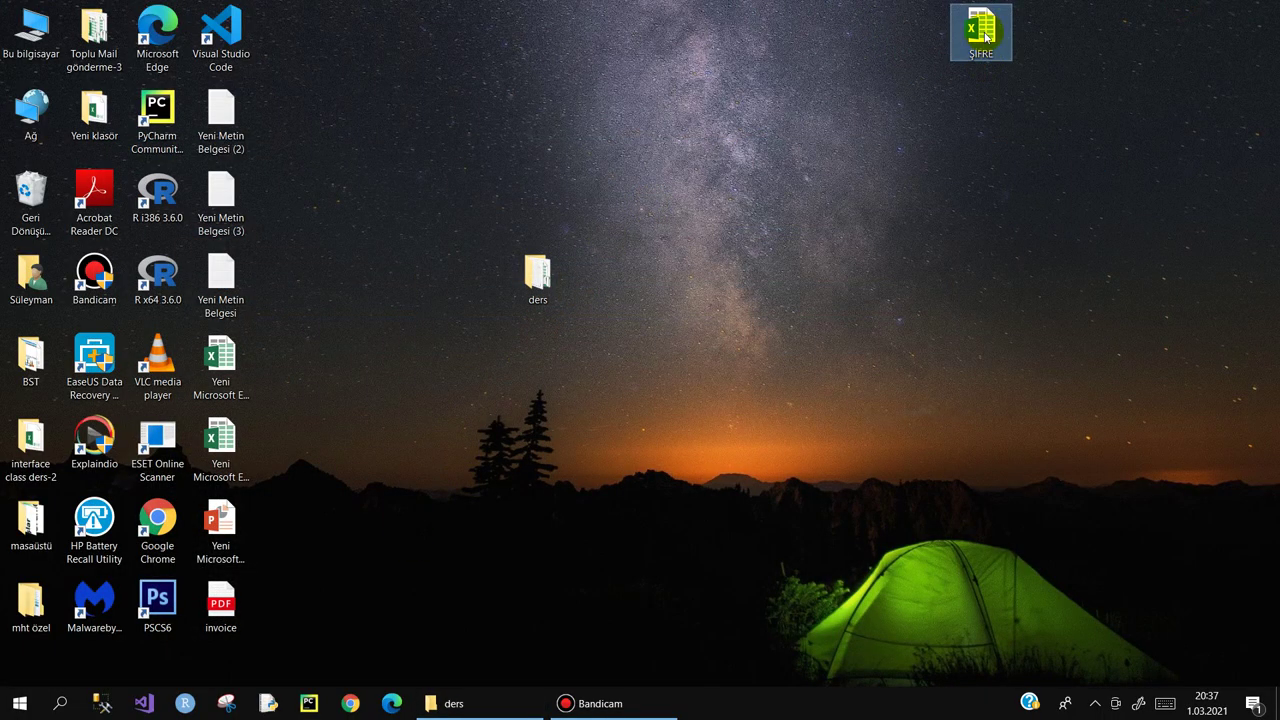
double_click(984, 22)
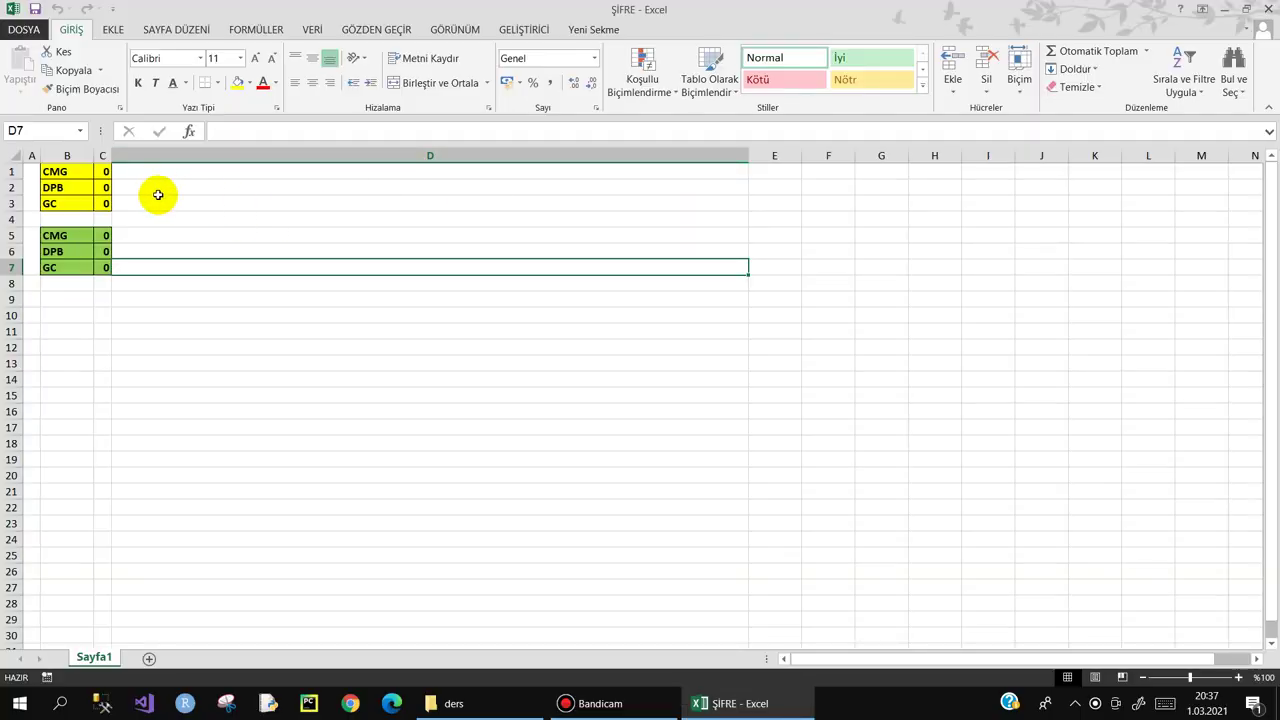
- Select D1:D3 and D5:D7 to inspect the CMG, DPB and GC entries
click(136, 173)
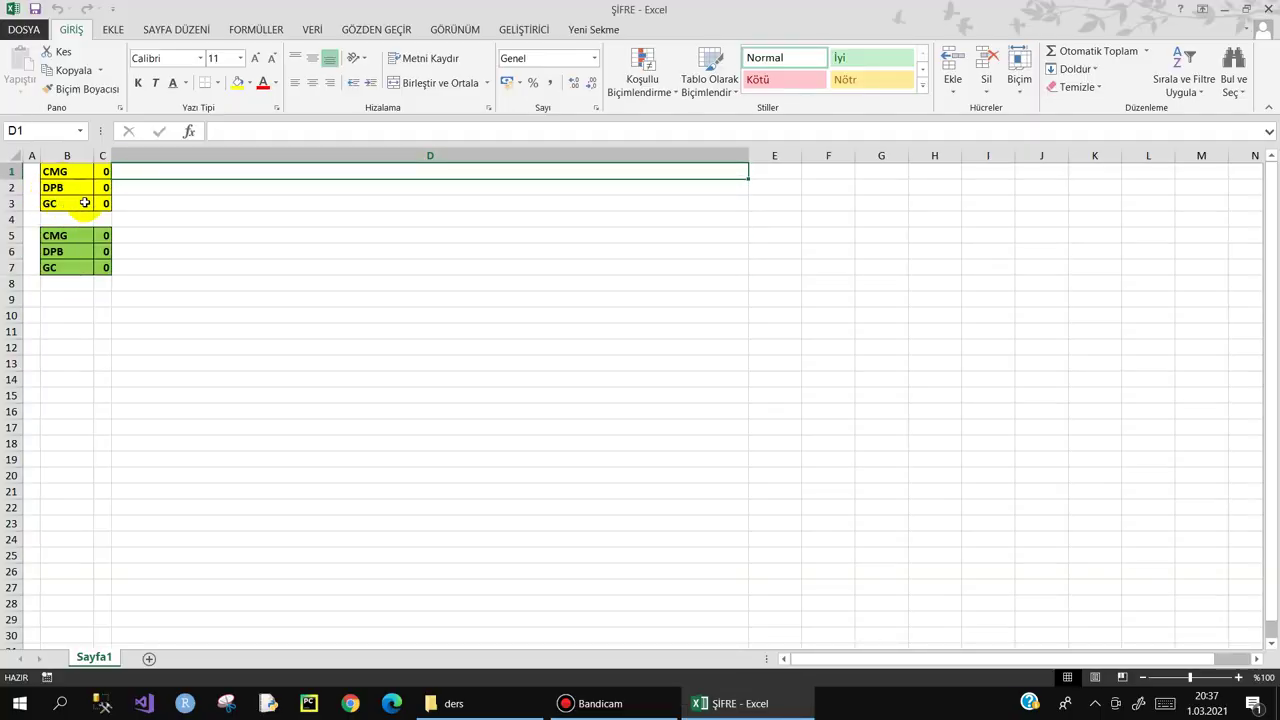
drag(140, 181, 140, 208)
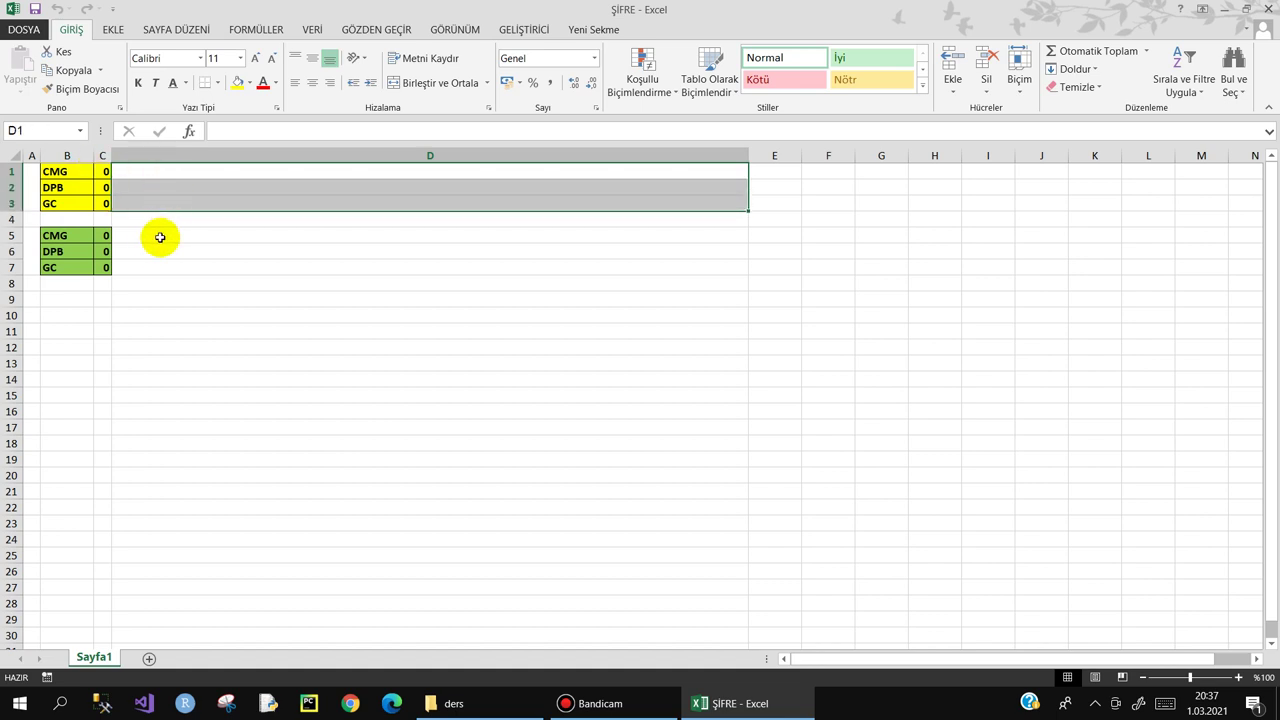
drag(150, 239, 151, 266)
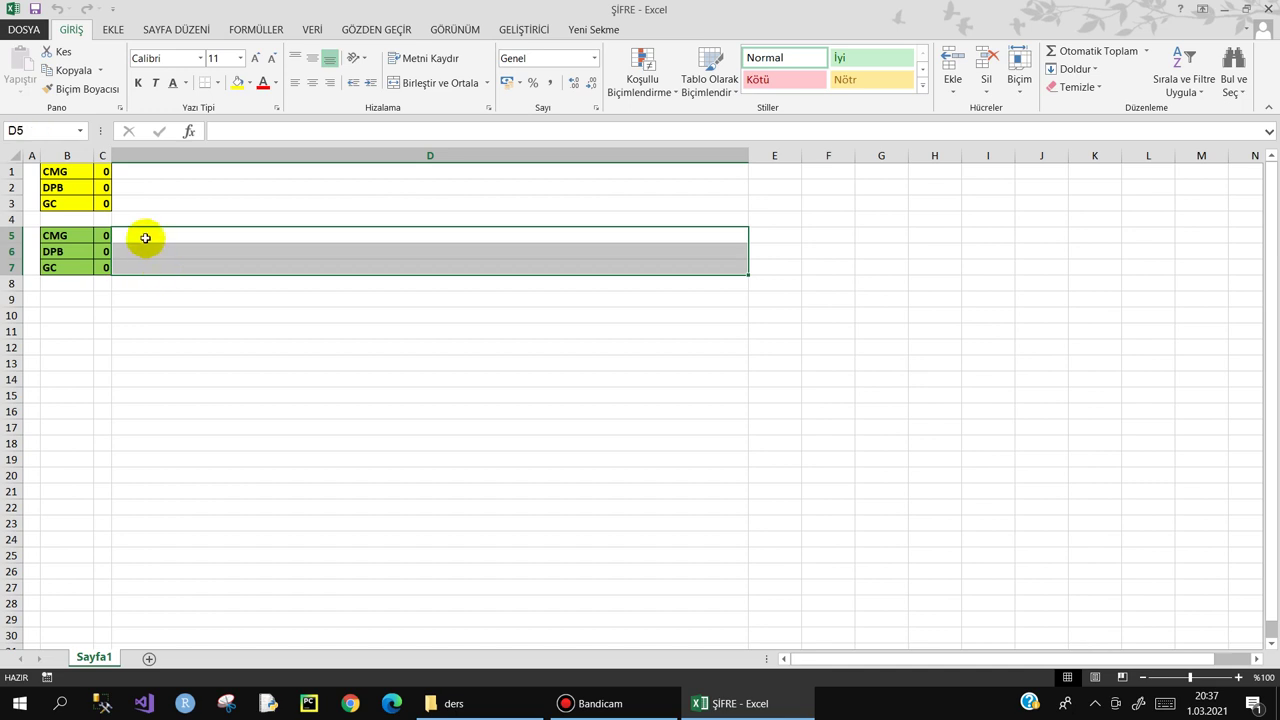
click(144, 236)
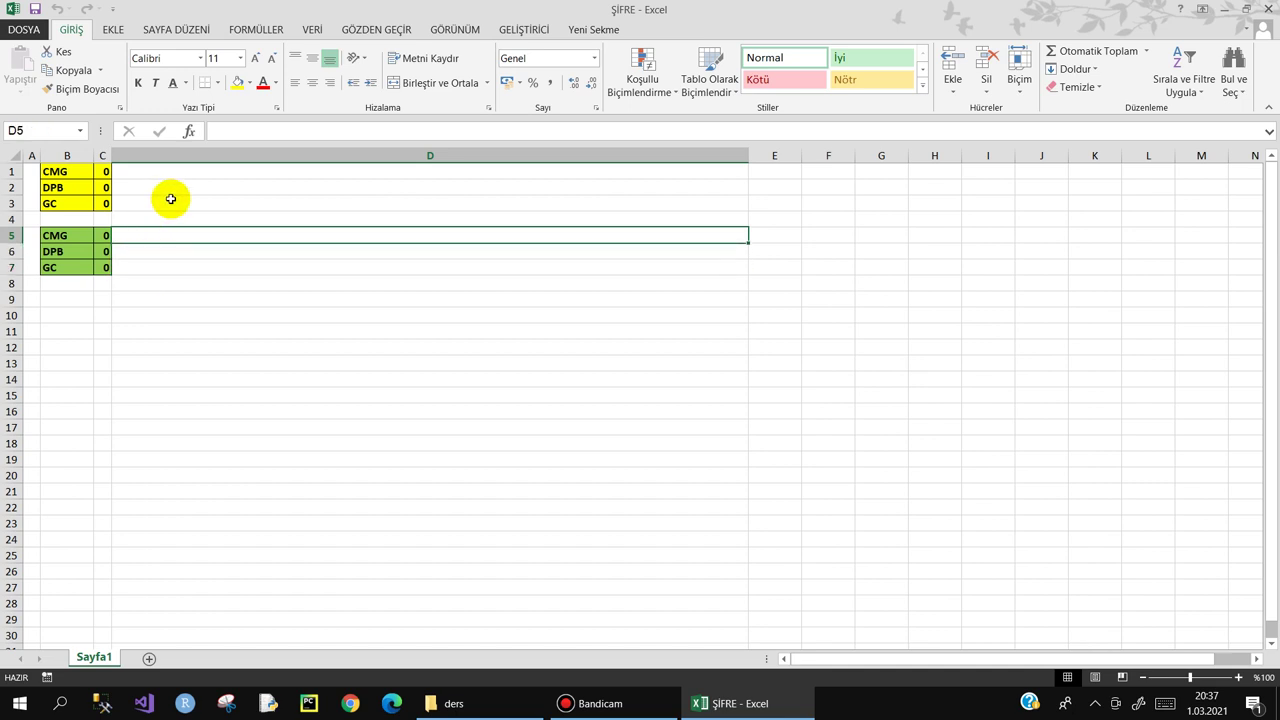
click(263, 300)
click(163, 234)
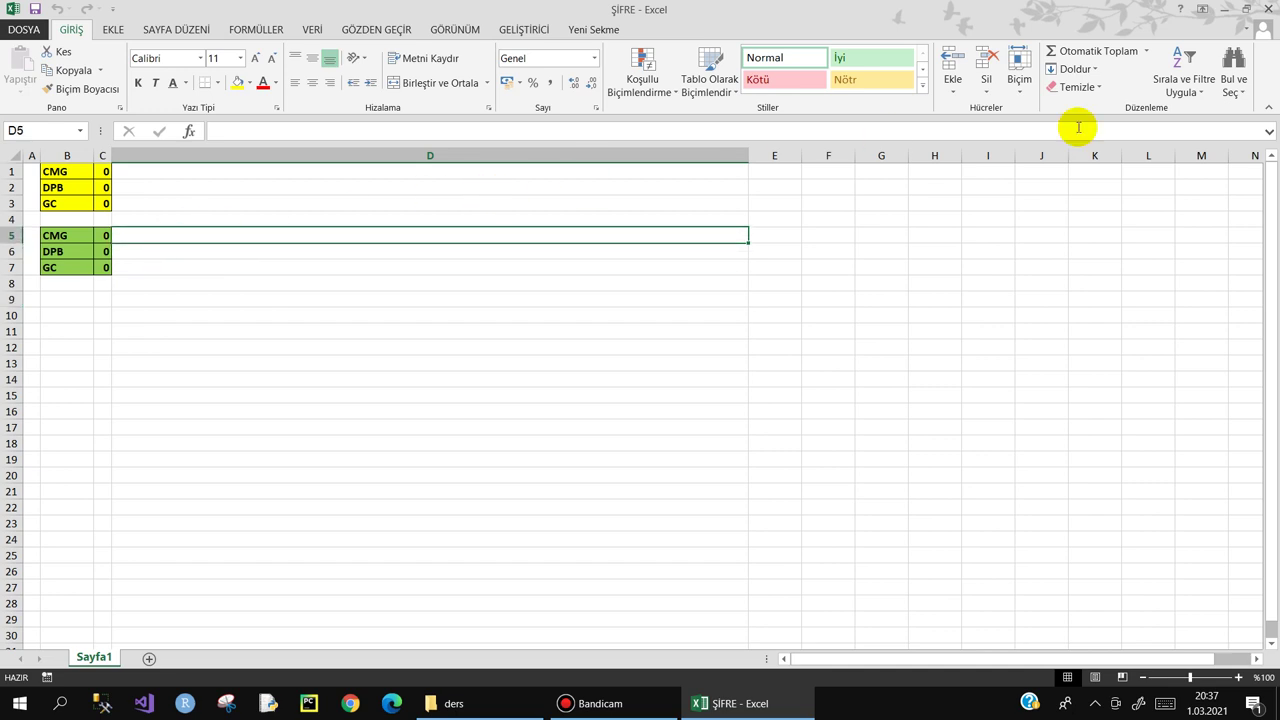
- Show known file extensions in ders and rename personel kayıt.xlsm to personel kayıt.zip
click(1268, 8)
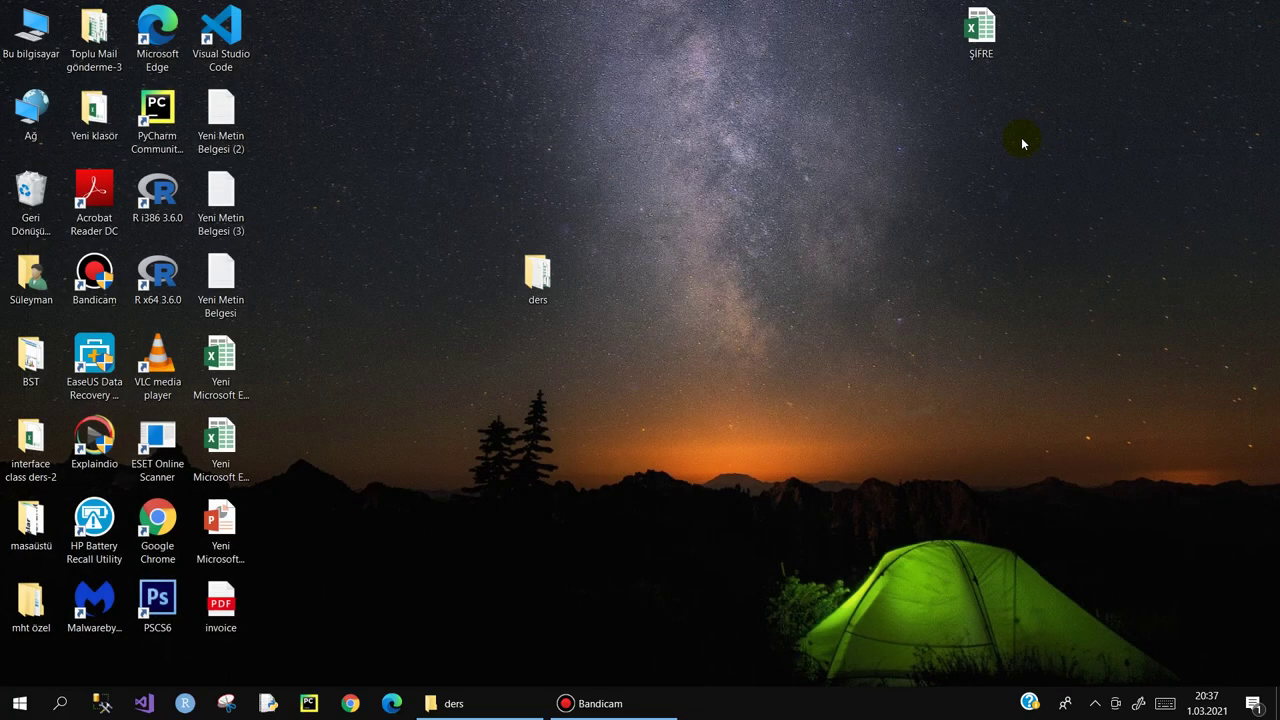
click(474, 705)
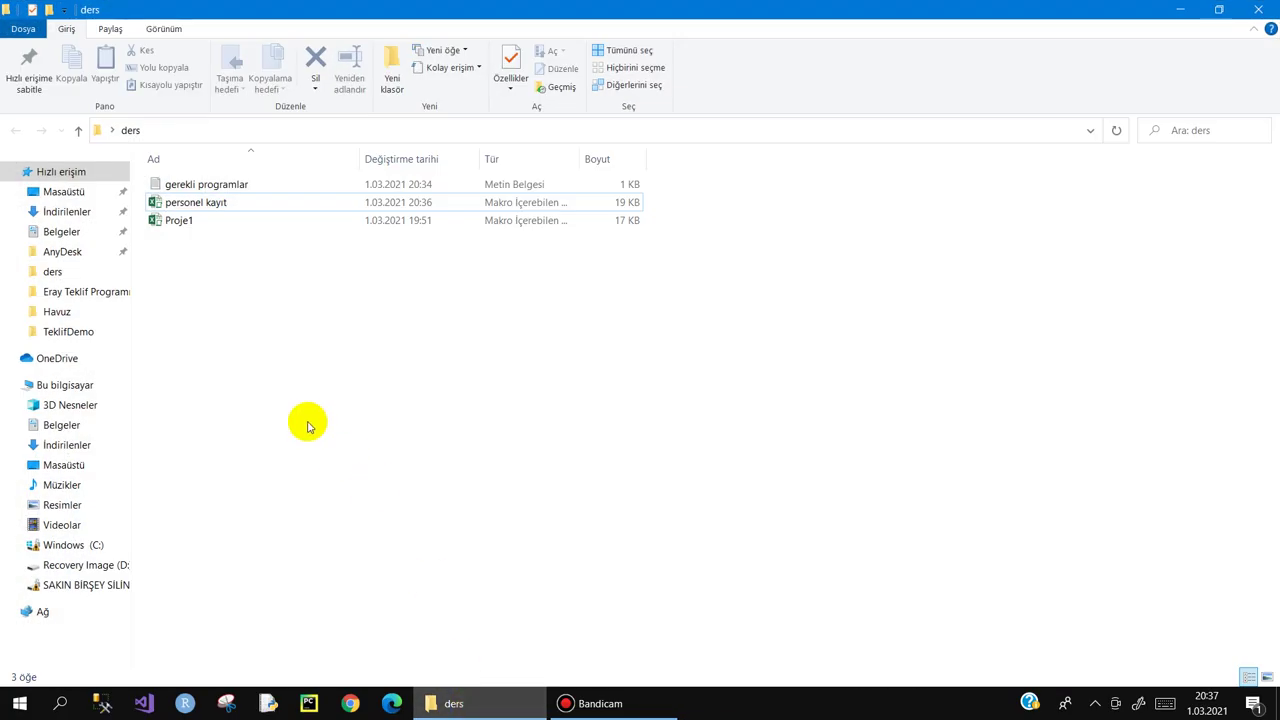
click(215, 202)
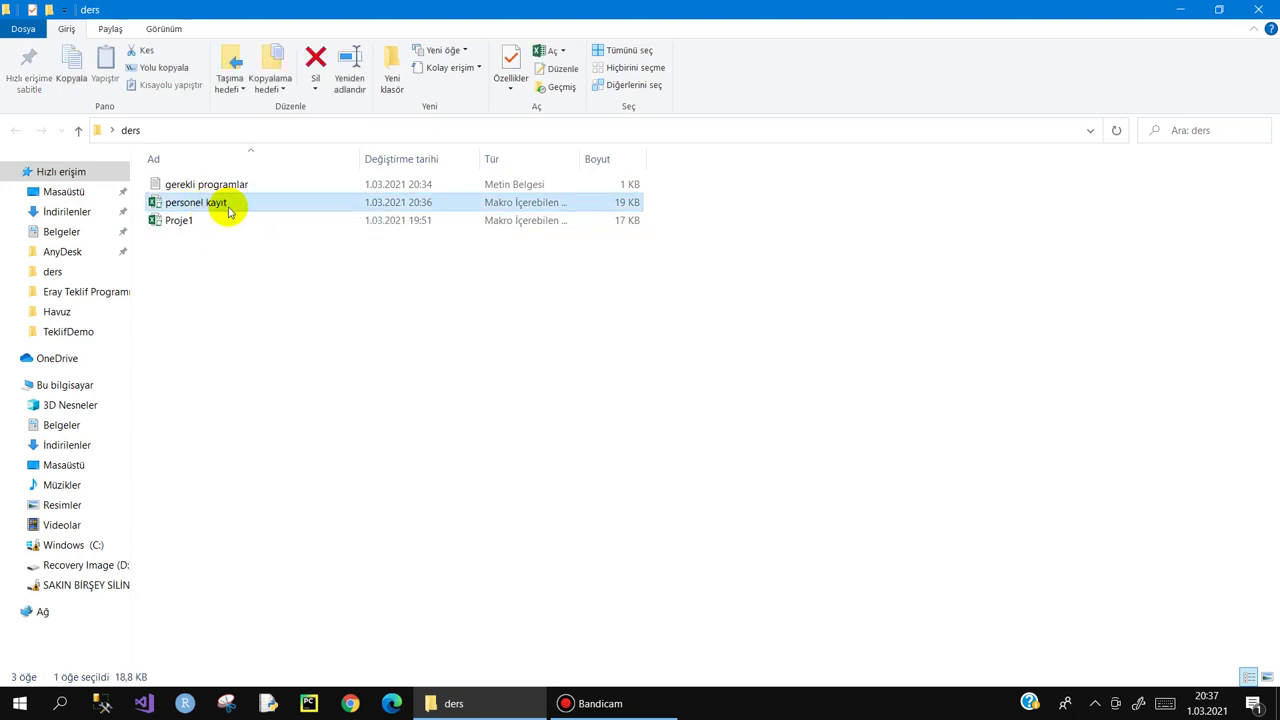
click(166, 33)
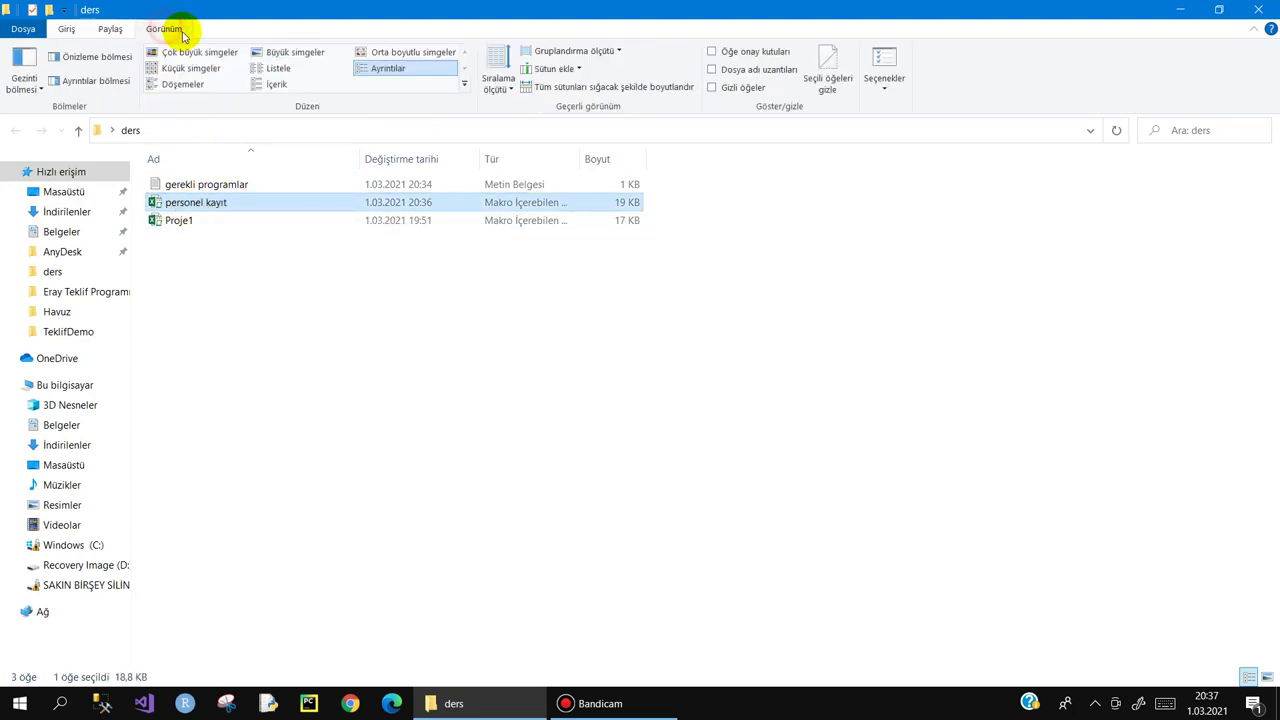
click(885, 60)
click(86, 202)
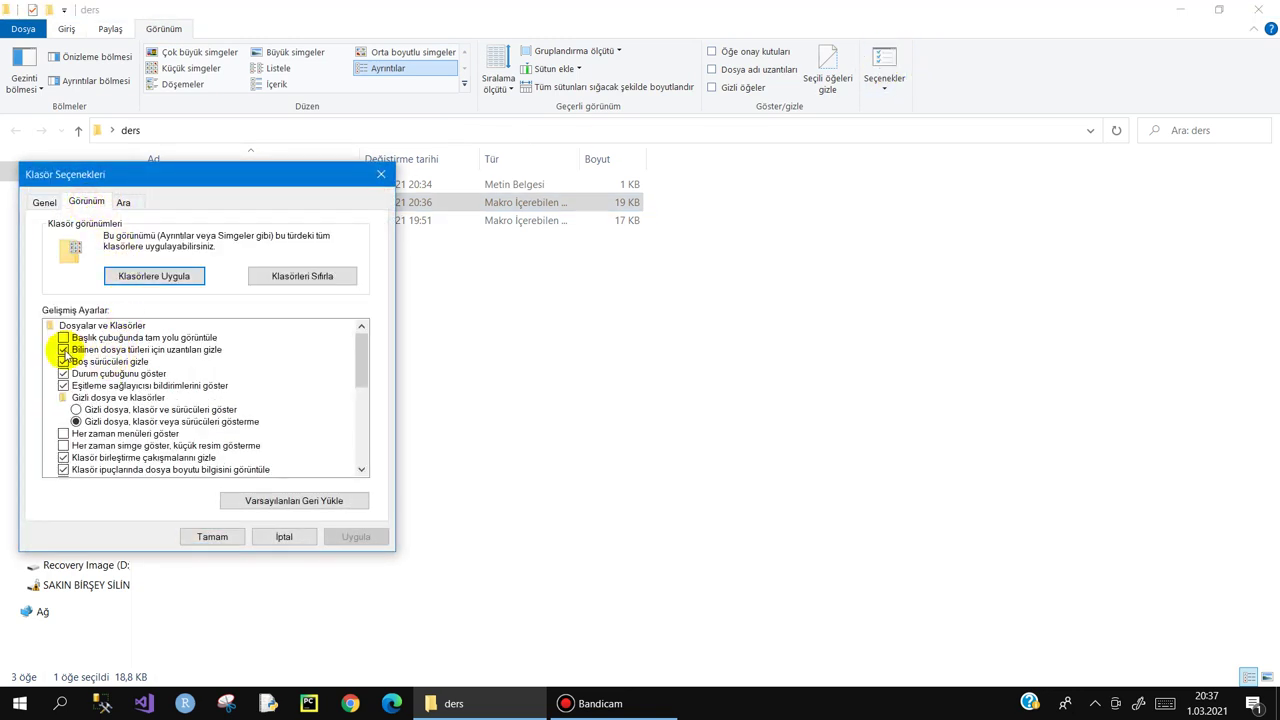
click(64, 350)
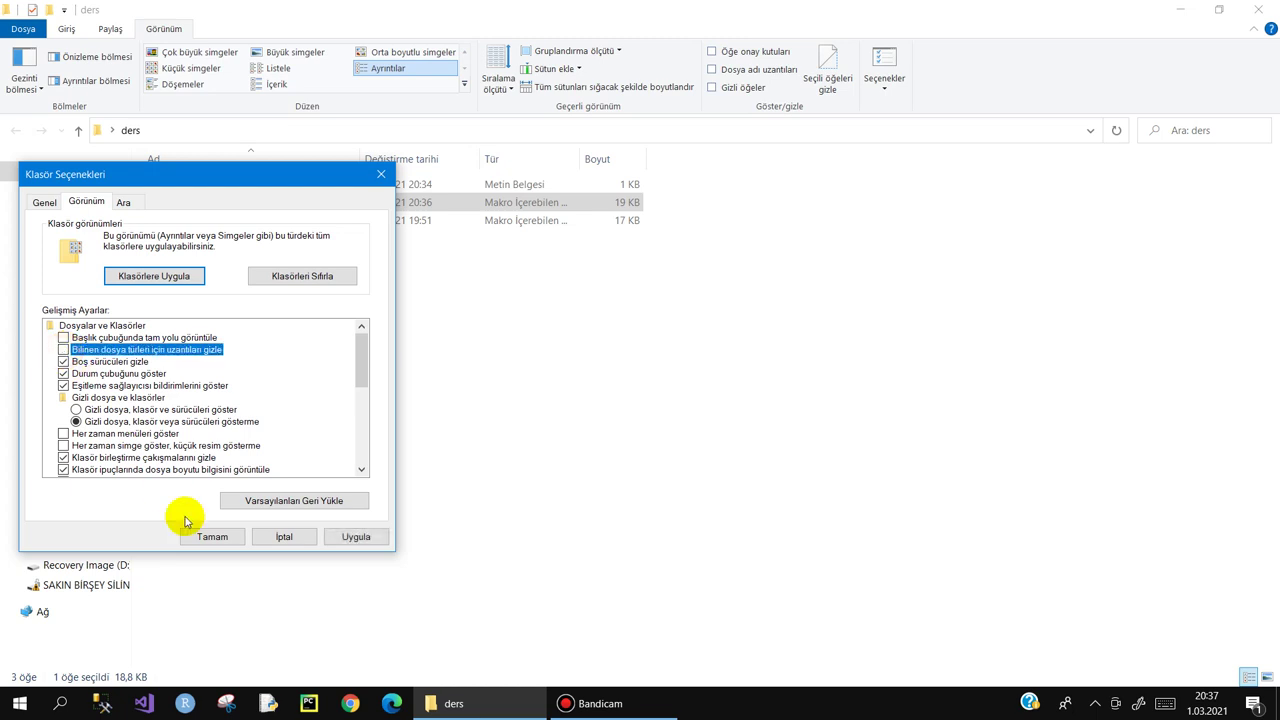
click(198, 537)
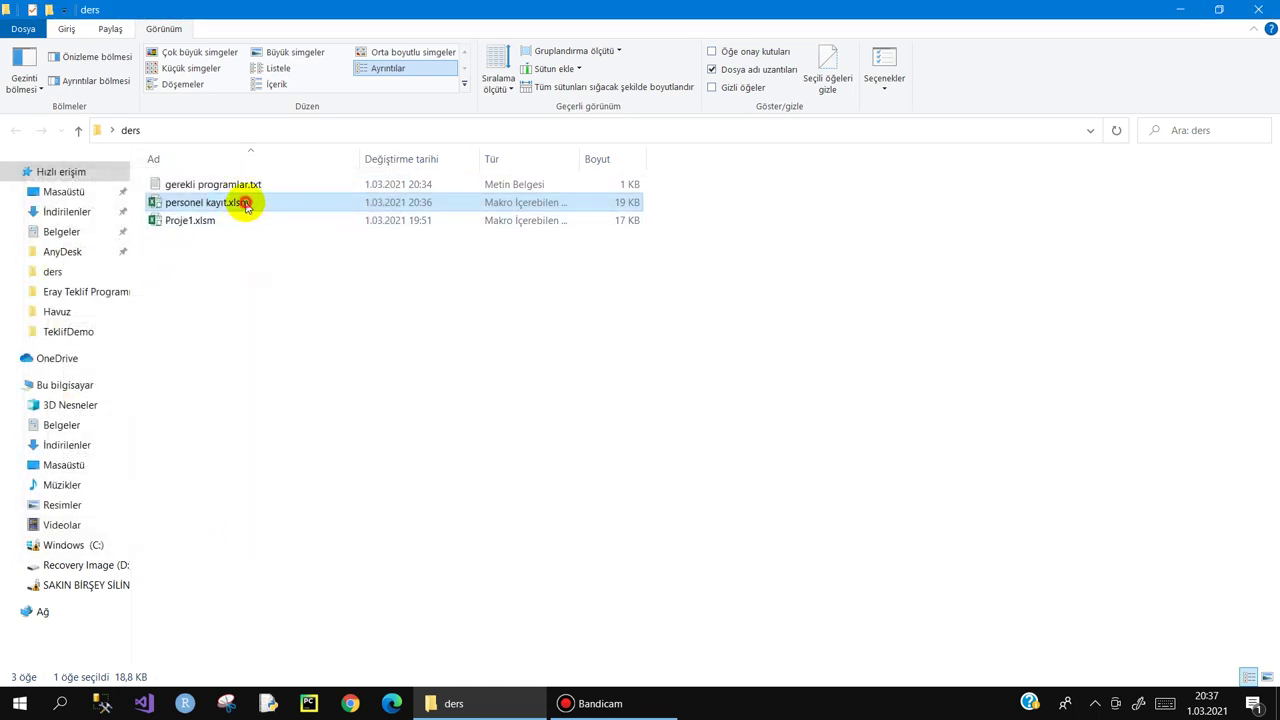
click(249, 203)
text(zip)
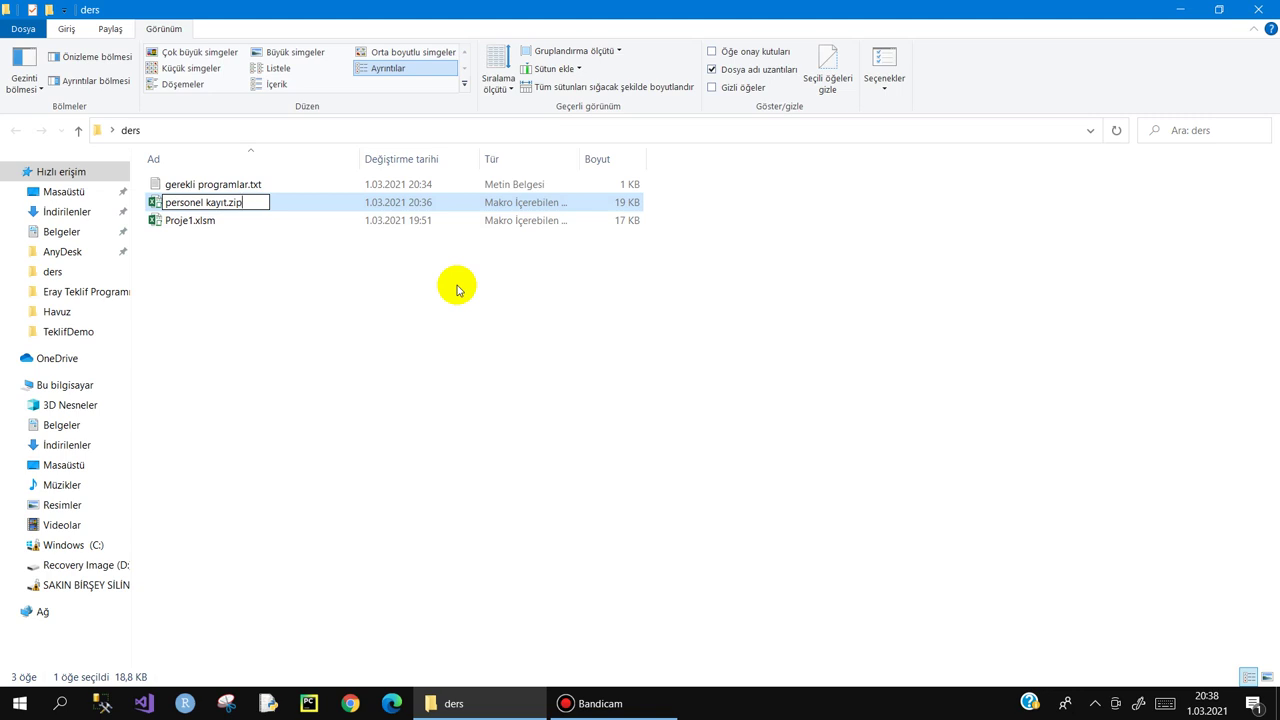
key(Return)
key(Return)
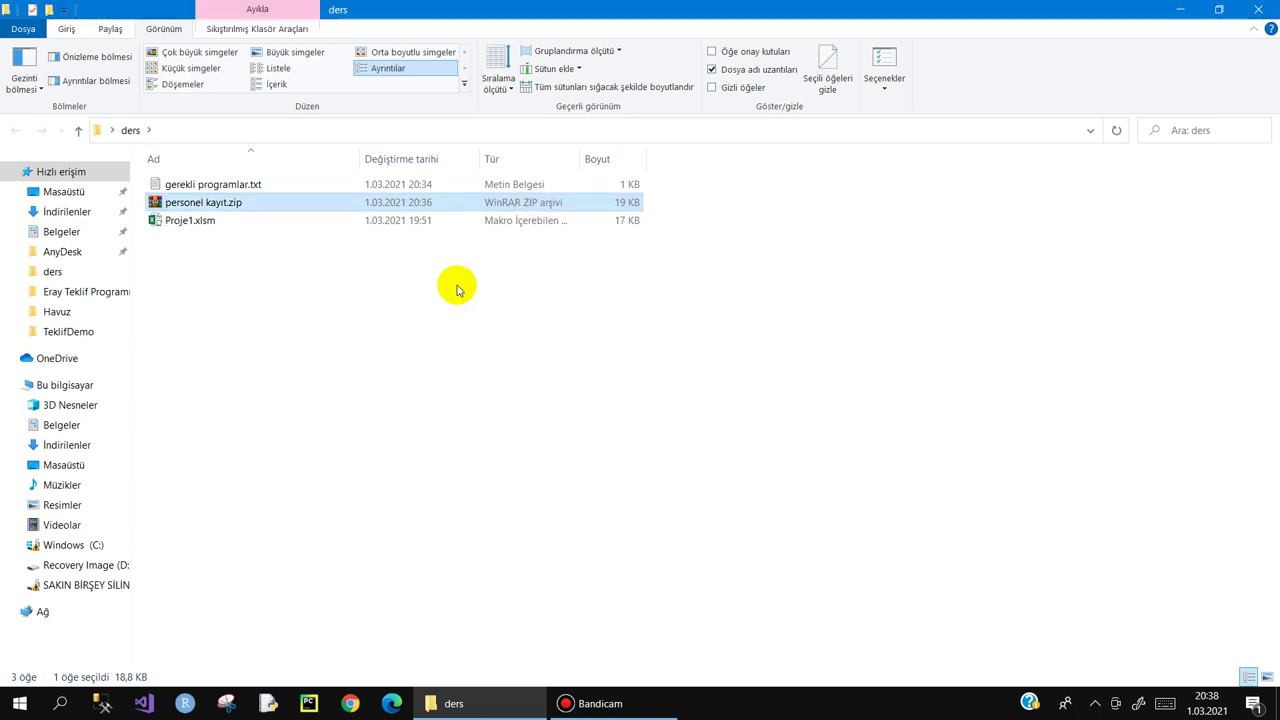
- Extract vbaProject.bin from the xl folder of personel kayıt.zip into the ders folder
double_click(190, 204)
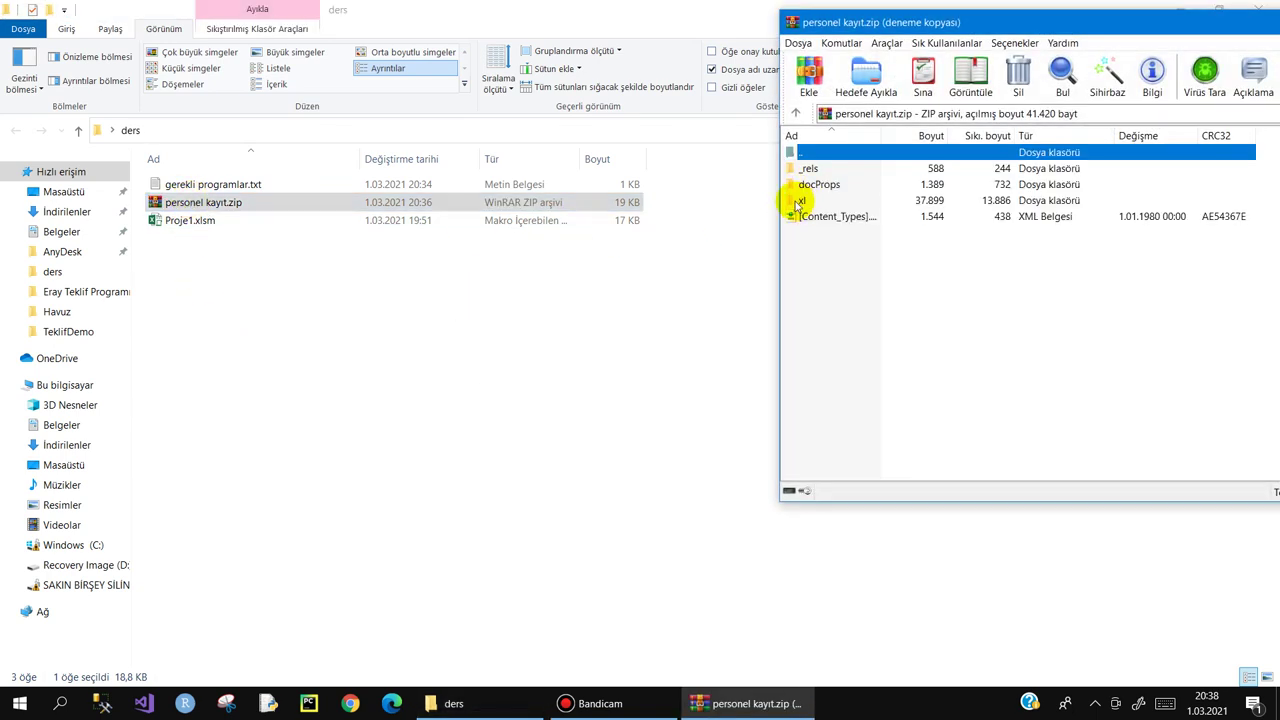
double_click(799, 202)
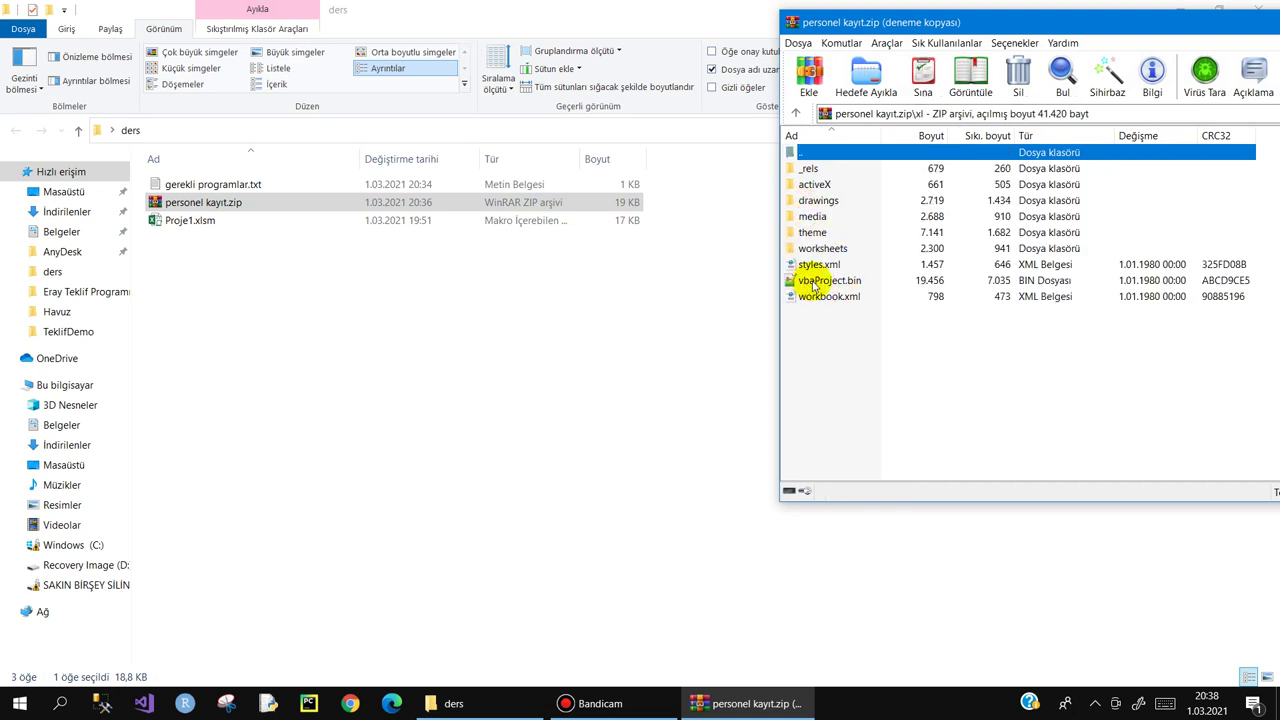
drag(815, 283, 224, 316)
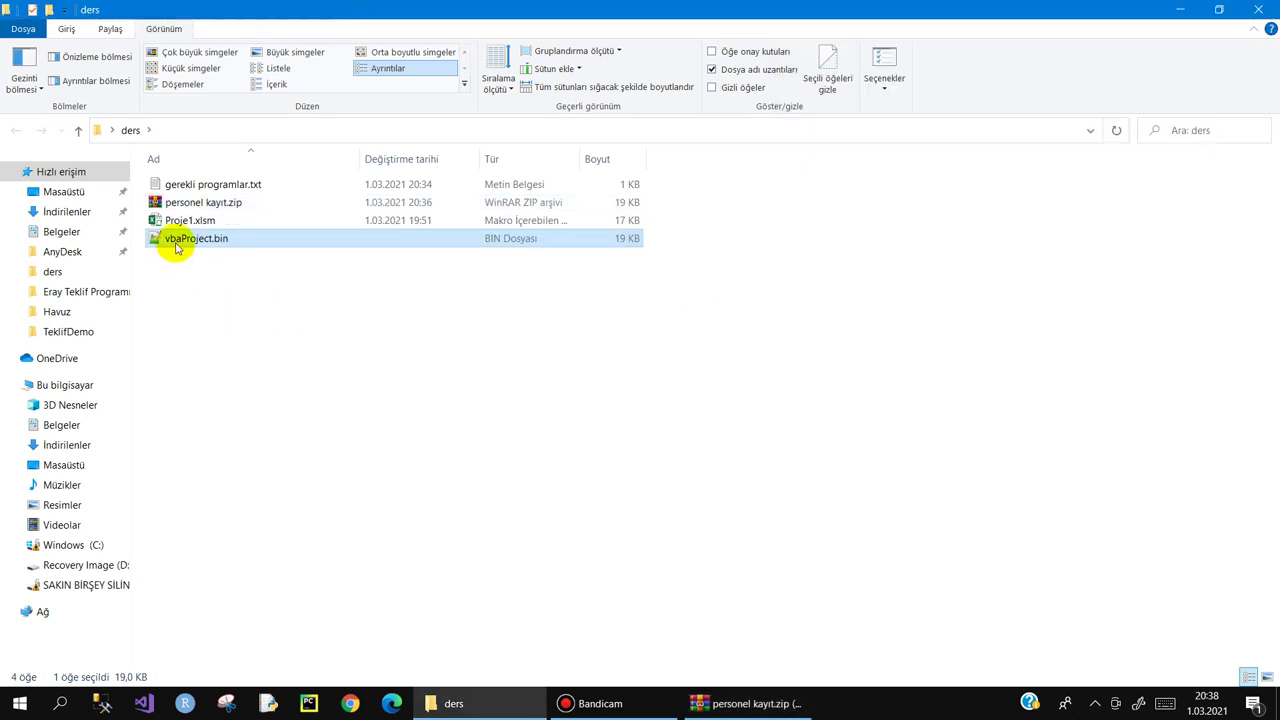
- Bring up the app chooser for vbaProject.bin via Birlikte aç > Başka bir uygulama seç
right_click(174, 239)
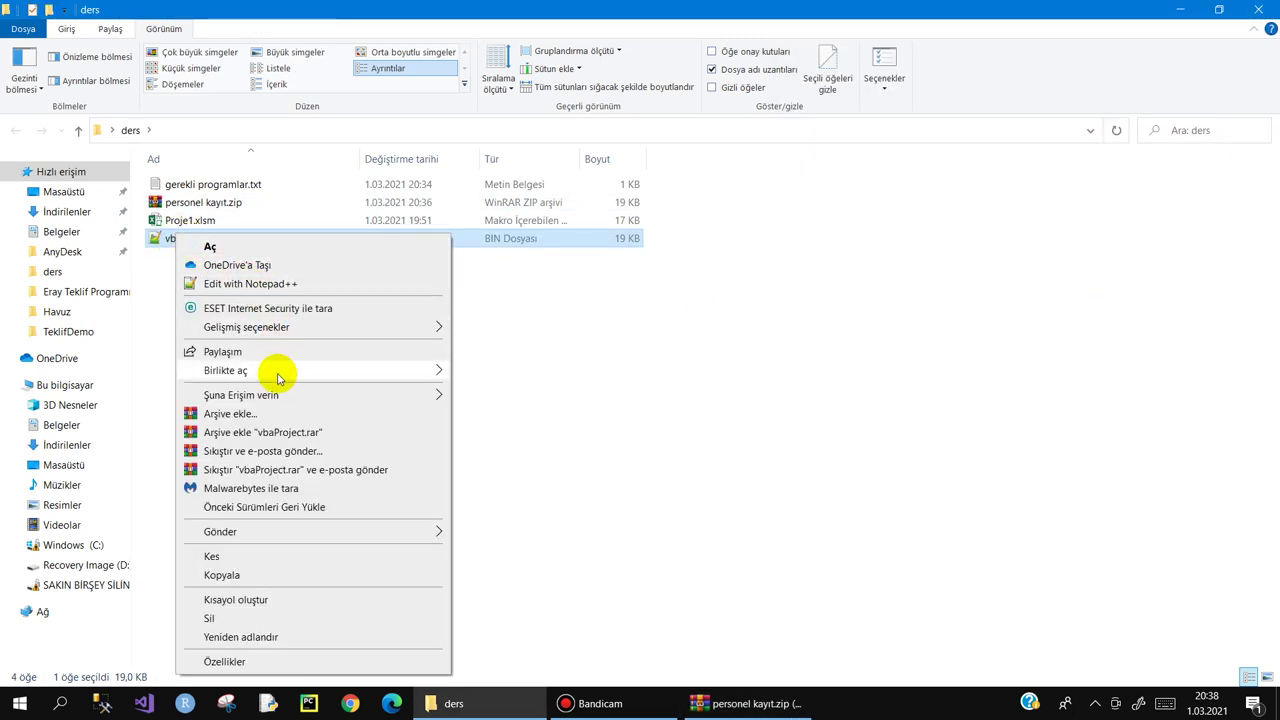
mouse_move(276, 372)
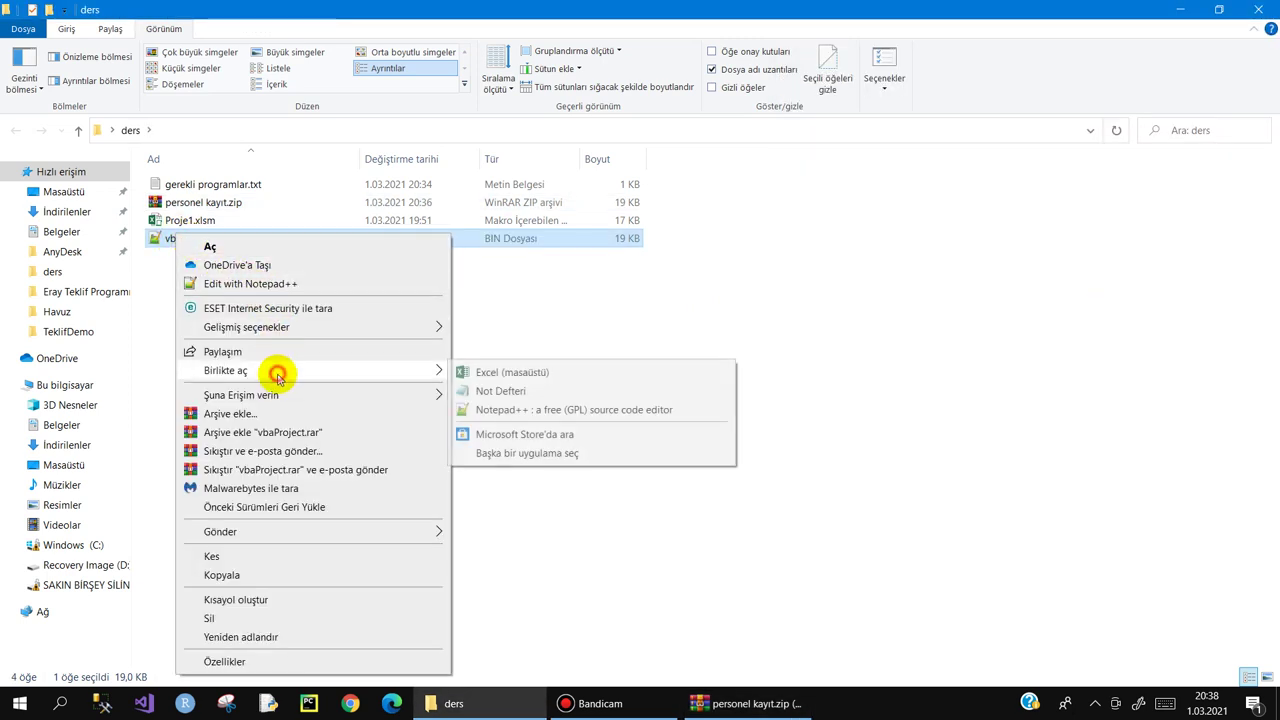
click(502, 453)
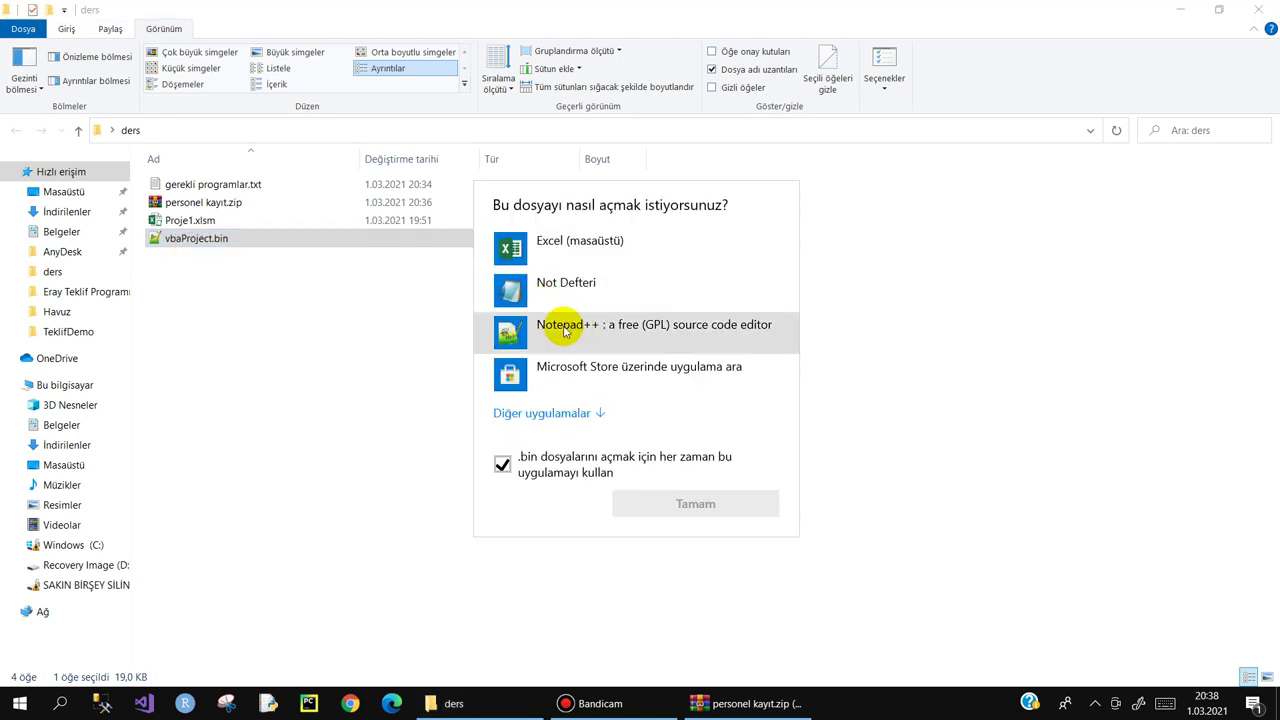
click(545, 290)
click(631, 505)
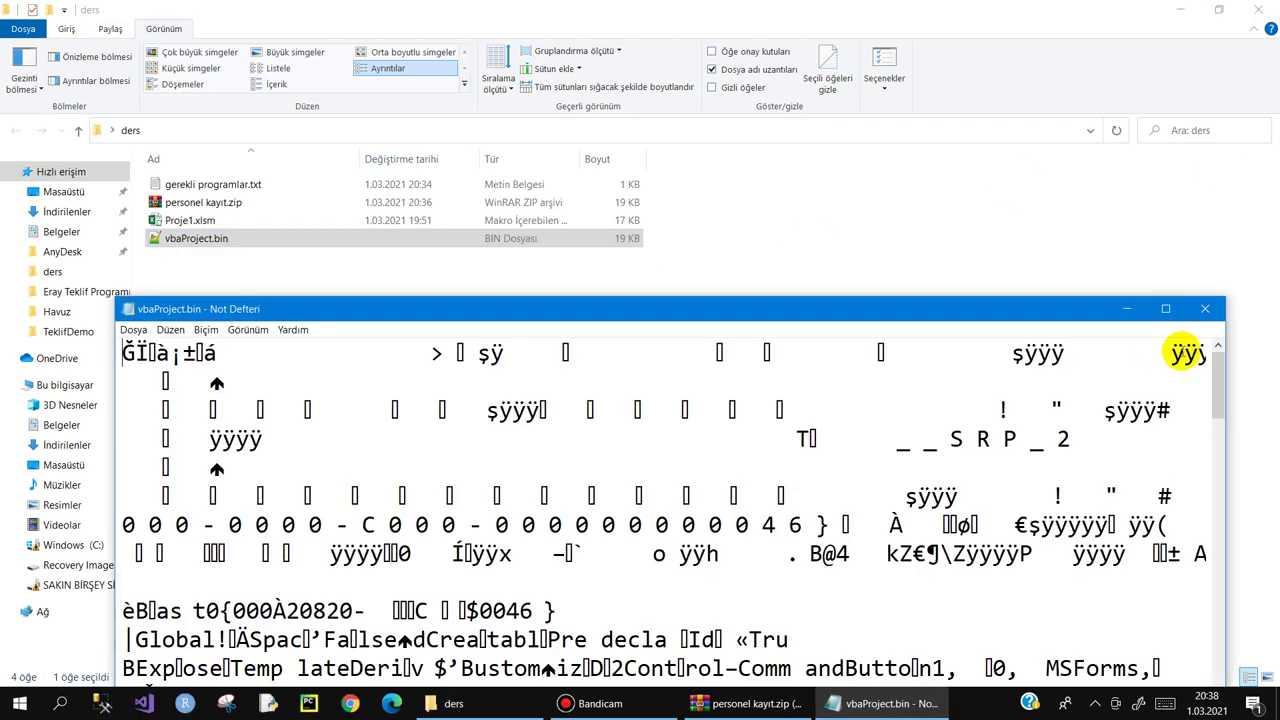
click(1203, 311)
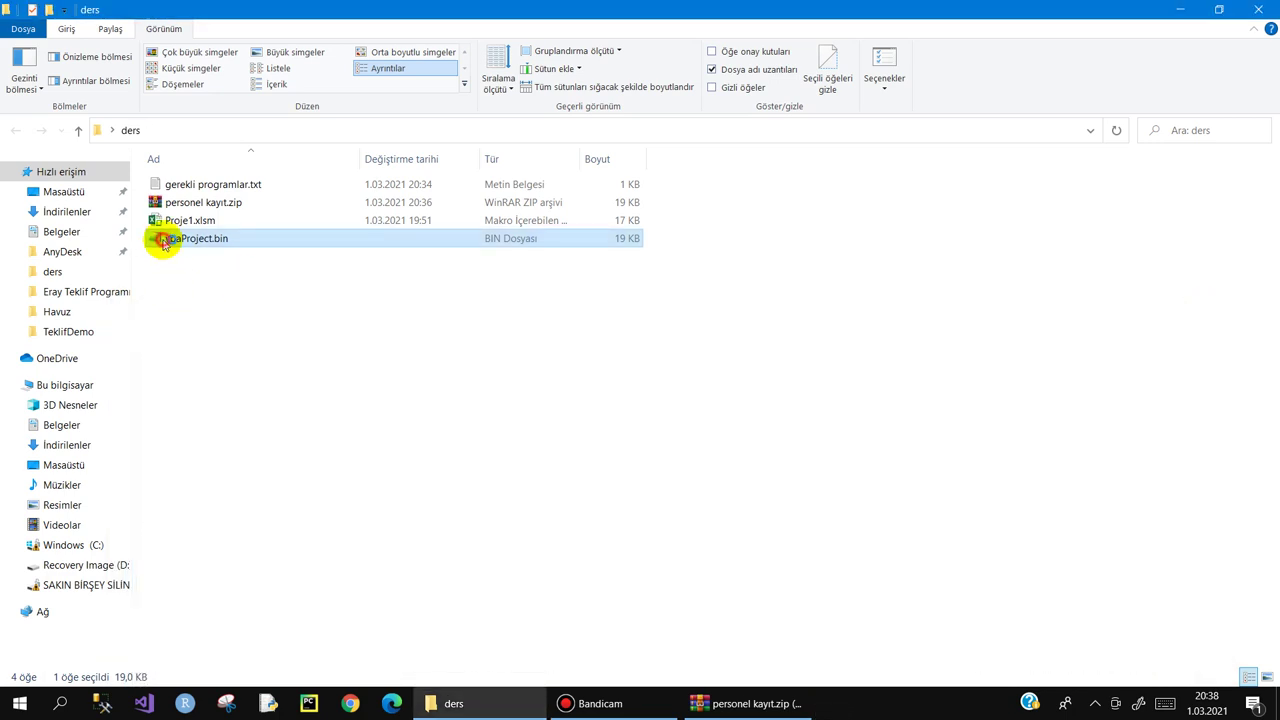
double_click(163, 243)
click(1203, 311)
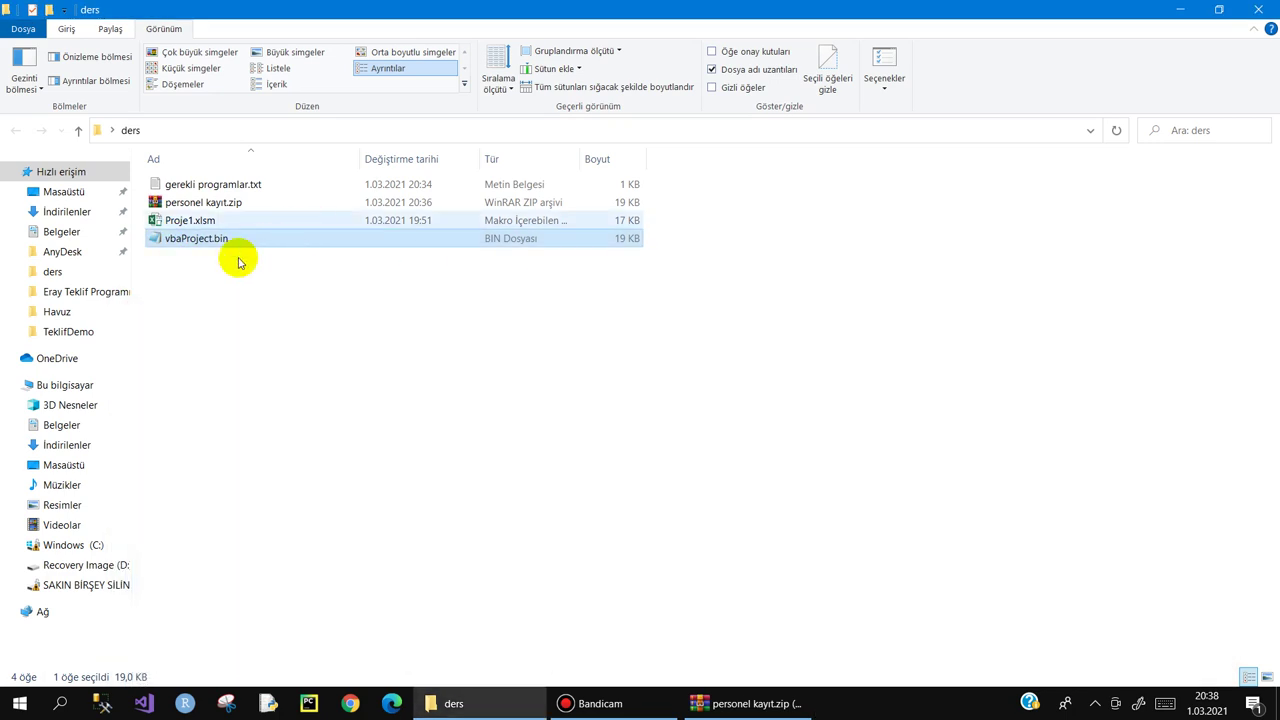
right_click(178, 236)
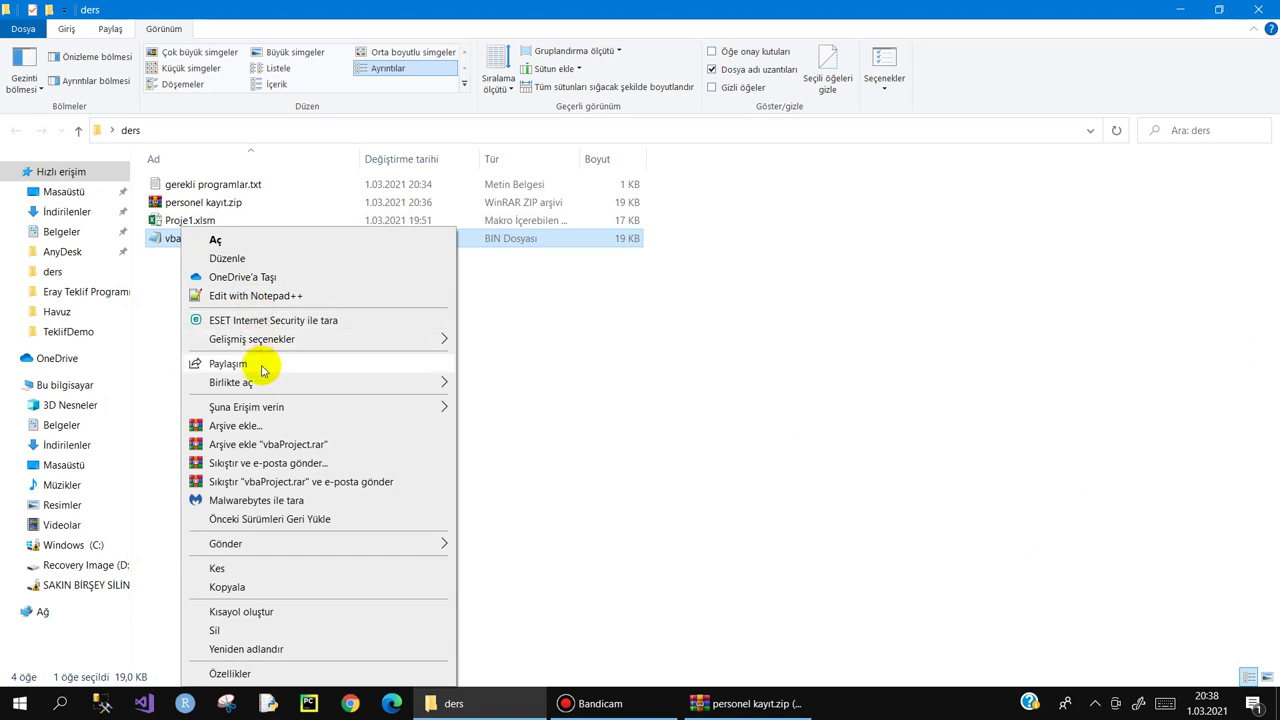
mouse_move(257, 383)
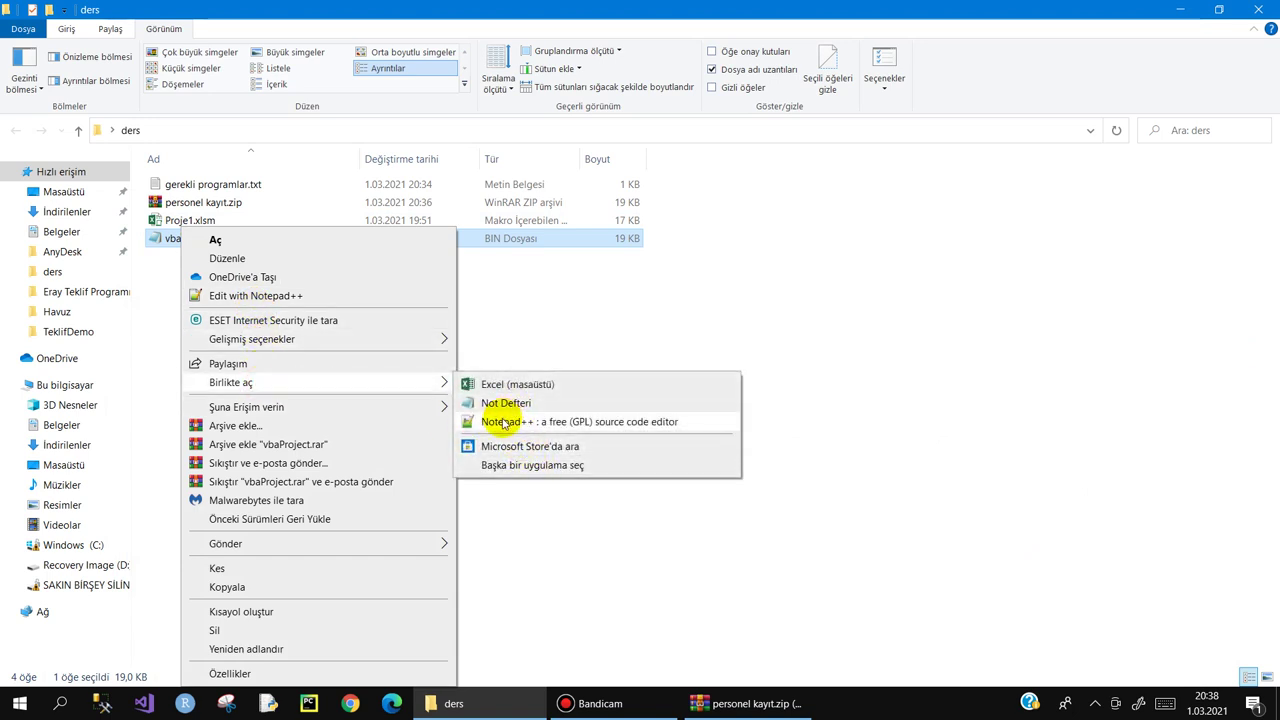
- Open vbaProject.bin in Notepad++ and copy the 24-character CMG value on line 104
click(516, 424)
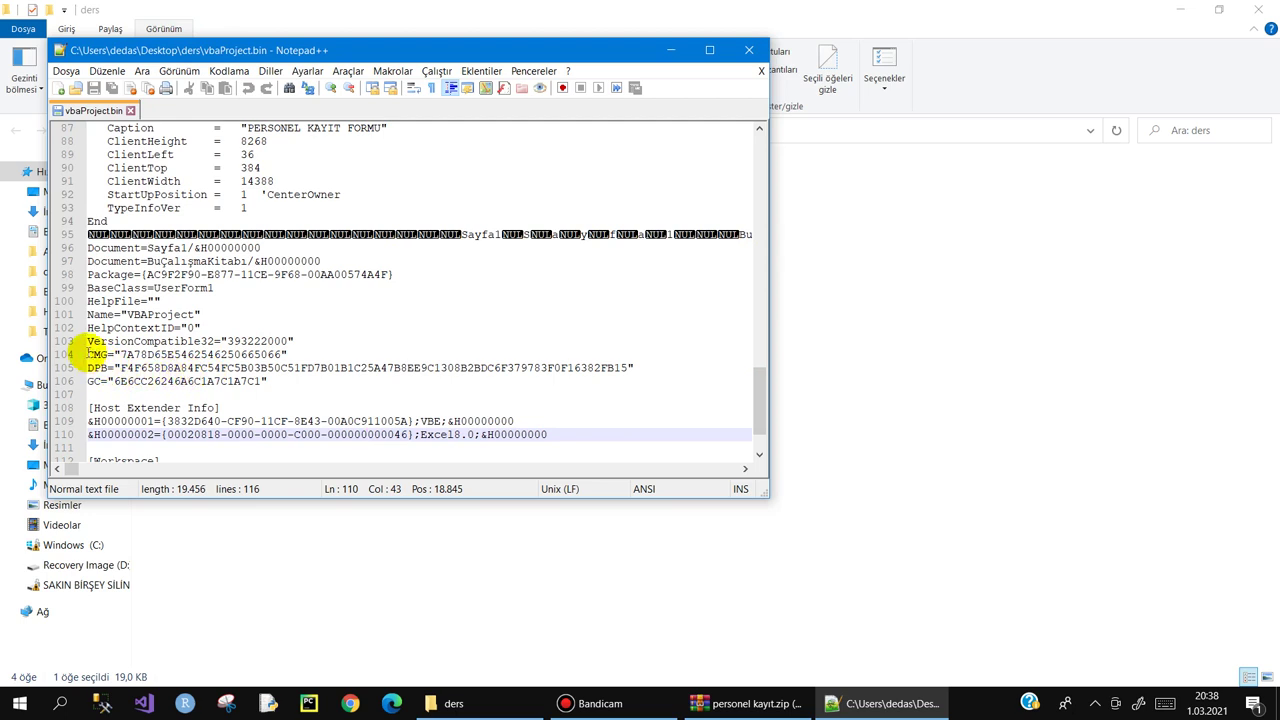
drag(88, 353, 94, 354)
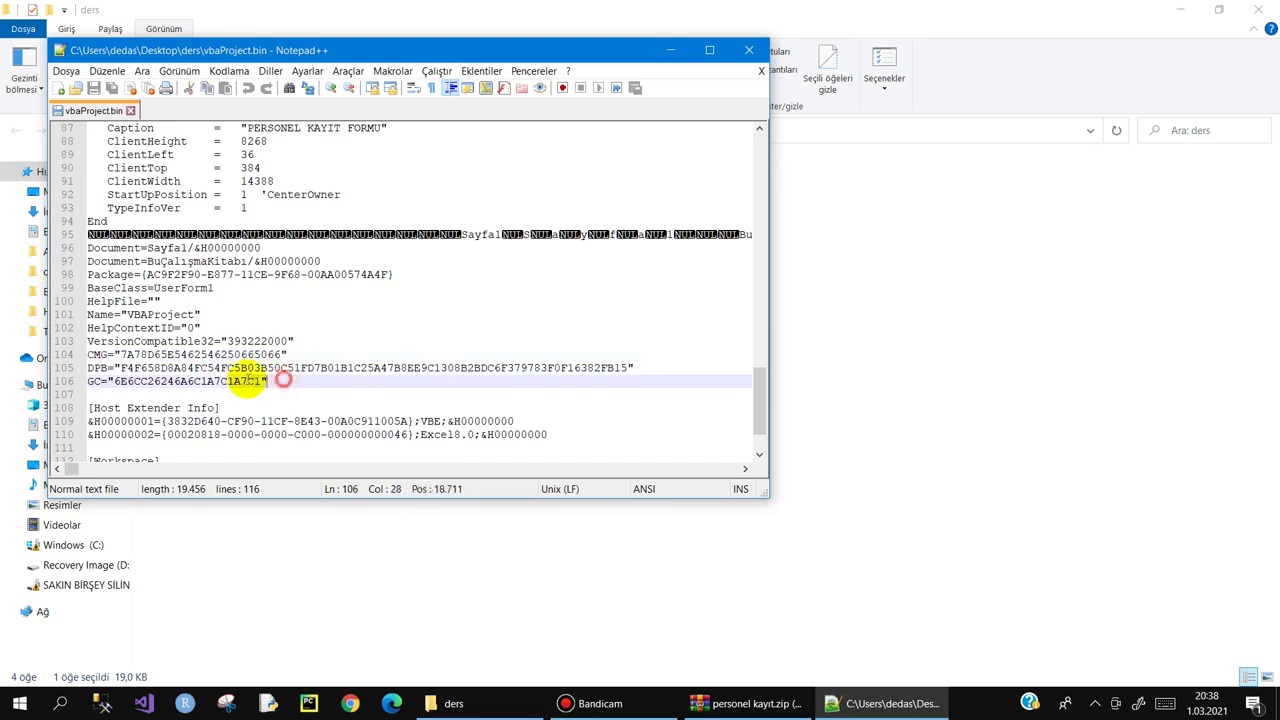
mouse_move(268, 381)
mouse_down()
mouse_move(88, 368)
mouse_move(88, 355)
mouse_up()
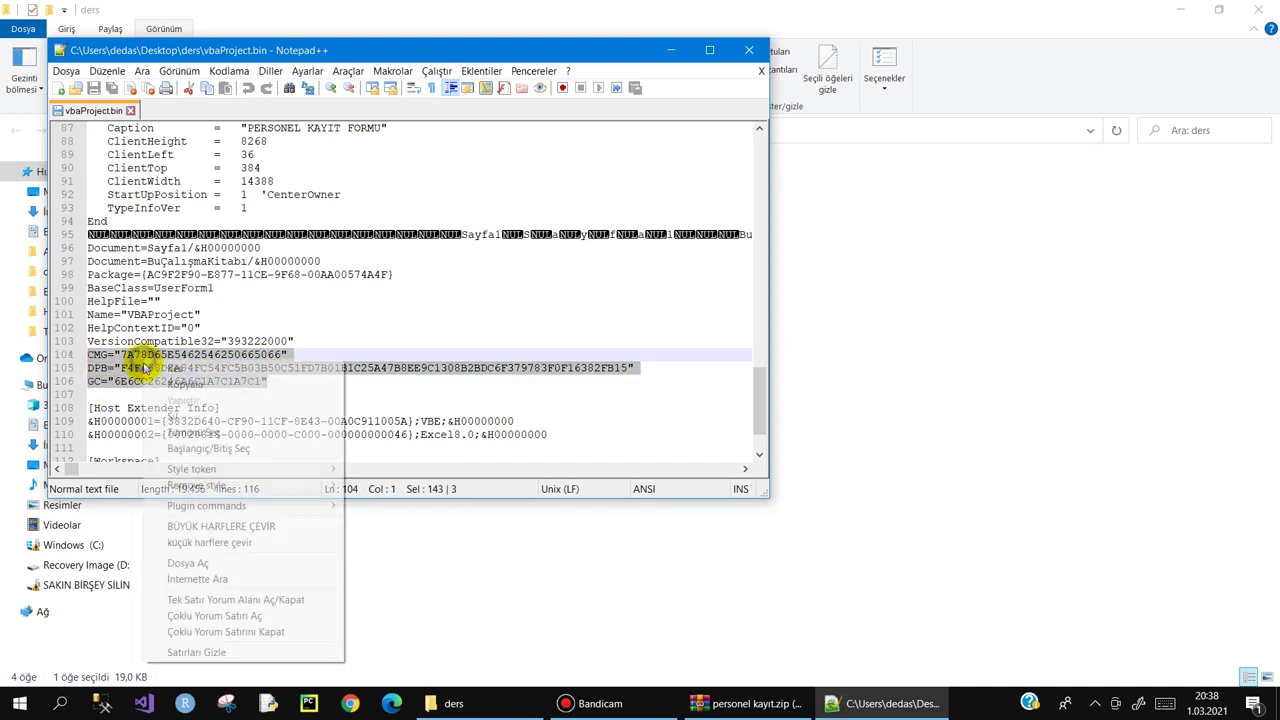
right_click(142, 362)
click(115, 355)
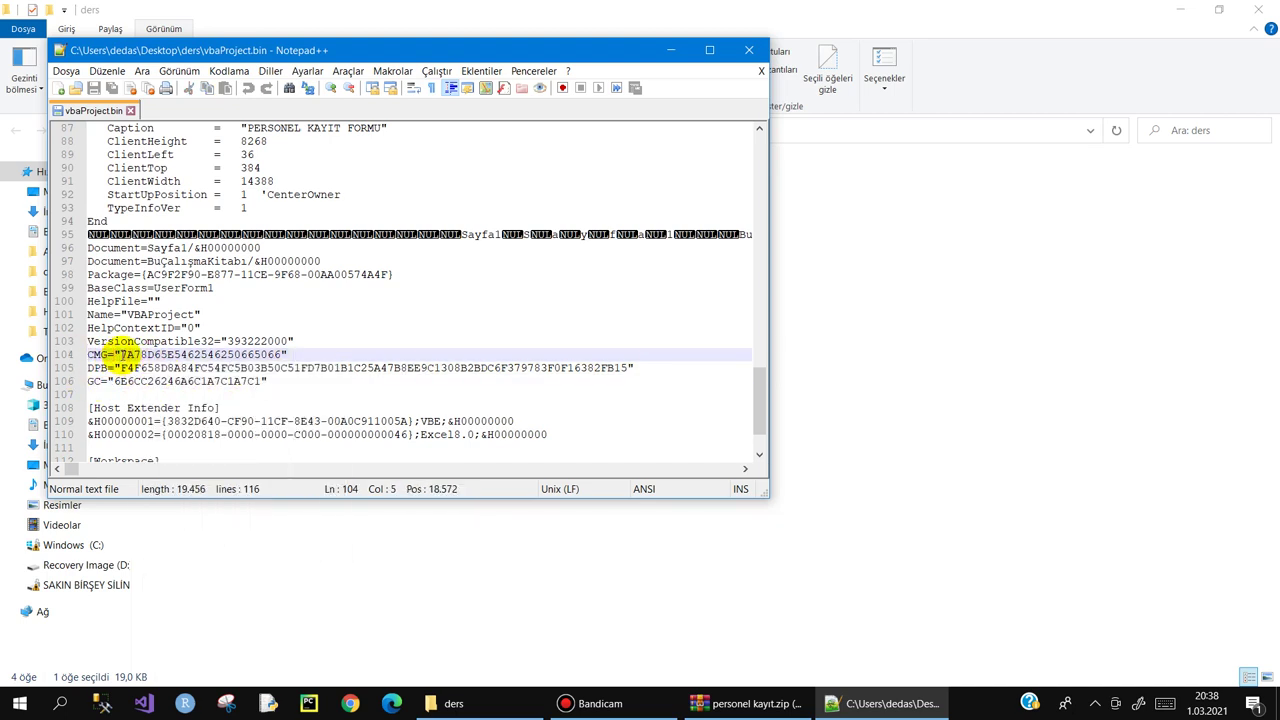
drag(121, 355, 283, 355)
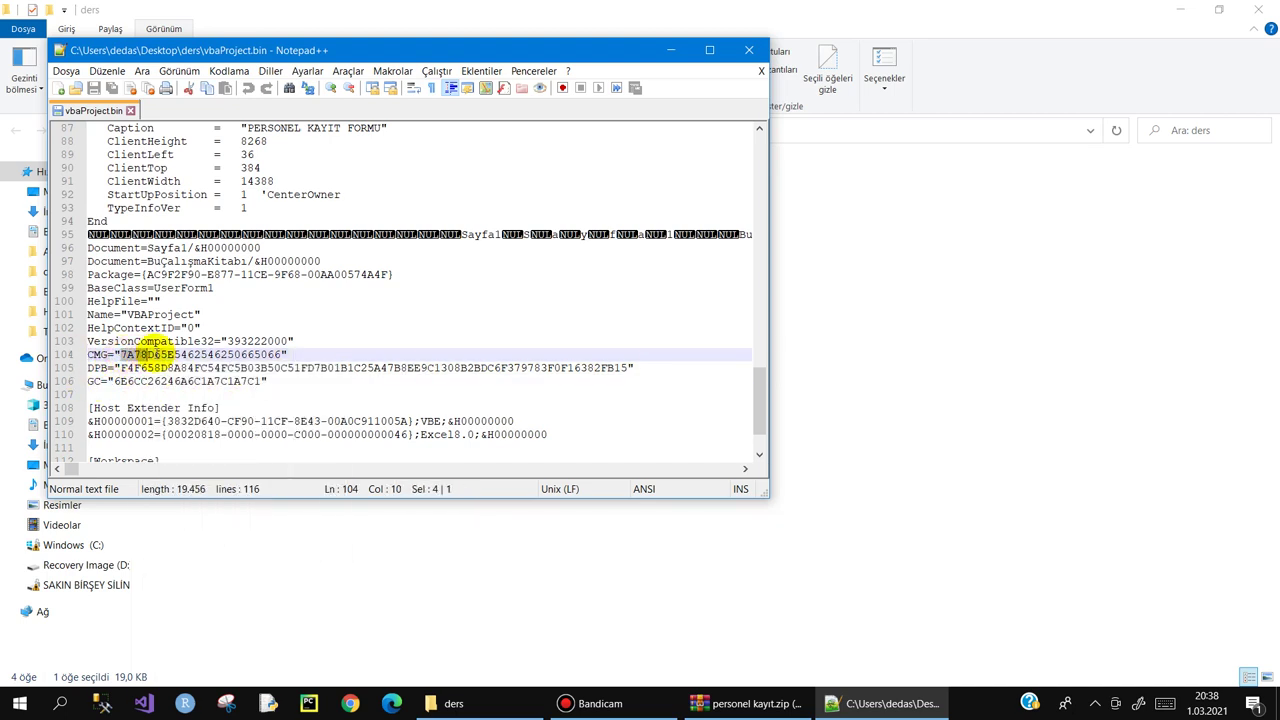
right_click(272, 356)
click(298, 372)
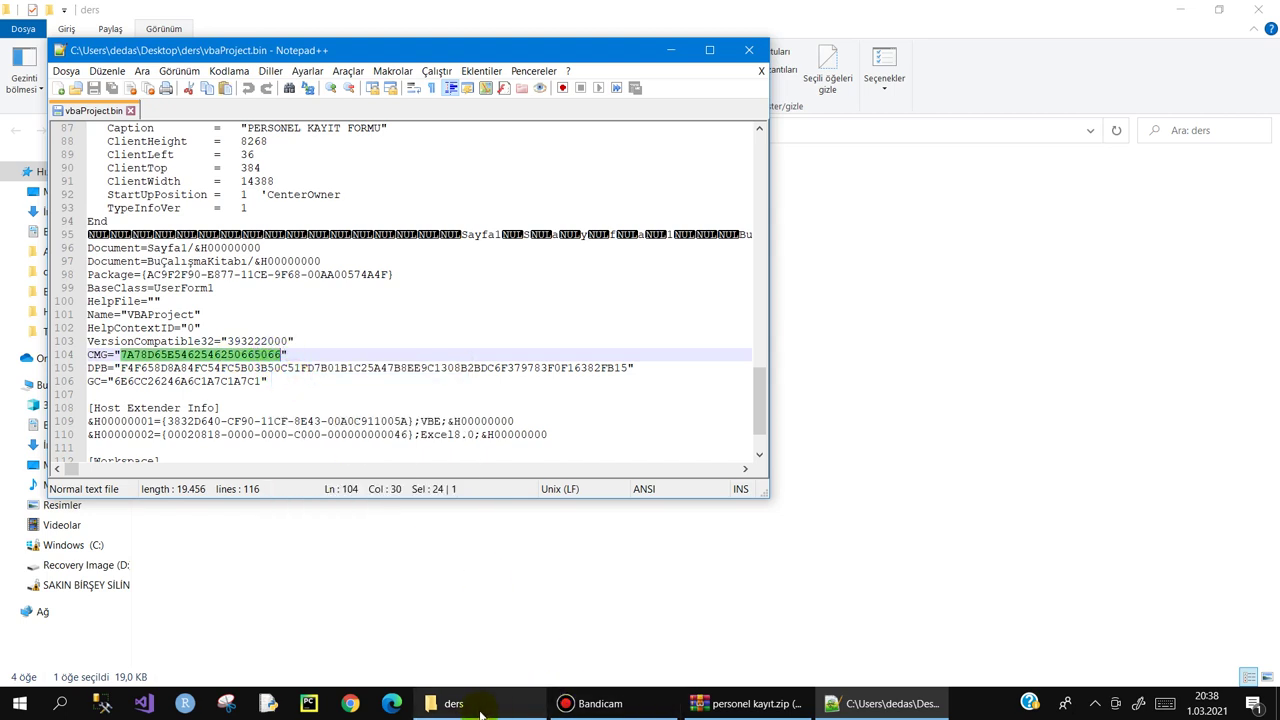
- Open ŞİFRE.xlsx from the desktop and paste the CMG value into D1
key(super+d)
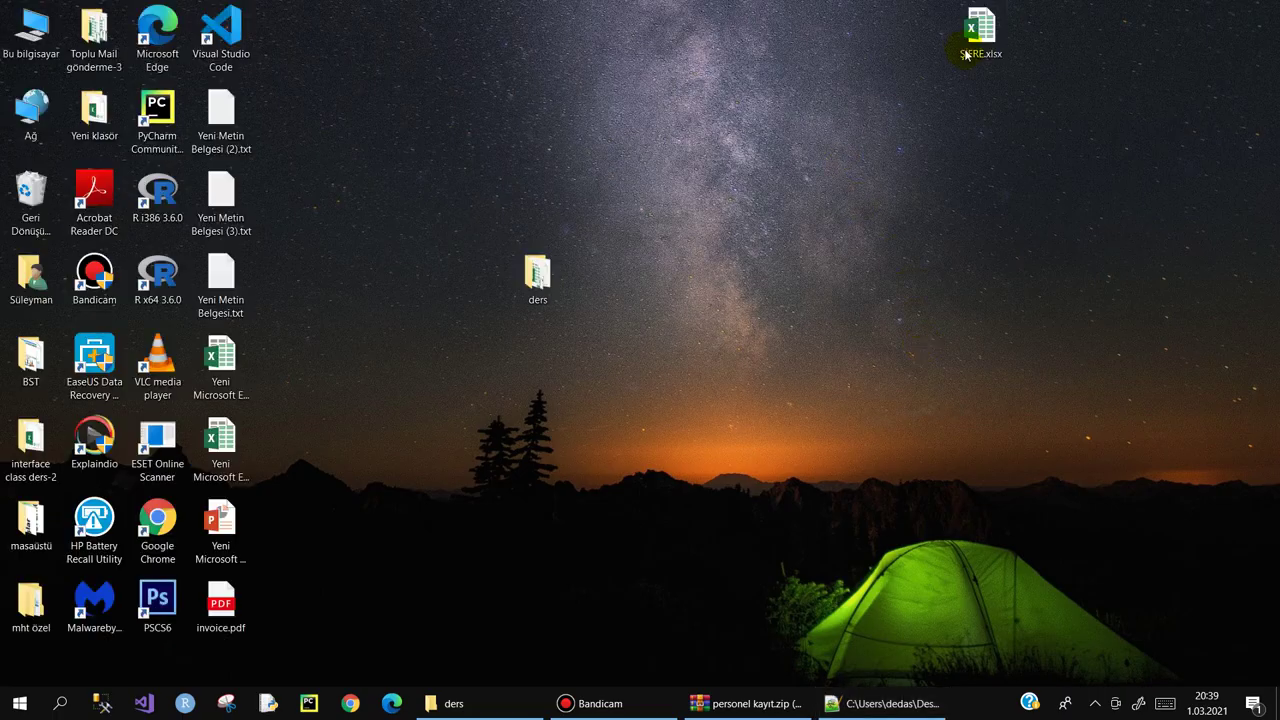
double_click(975, 32)
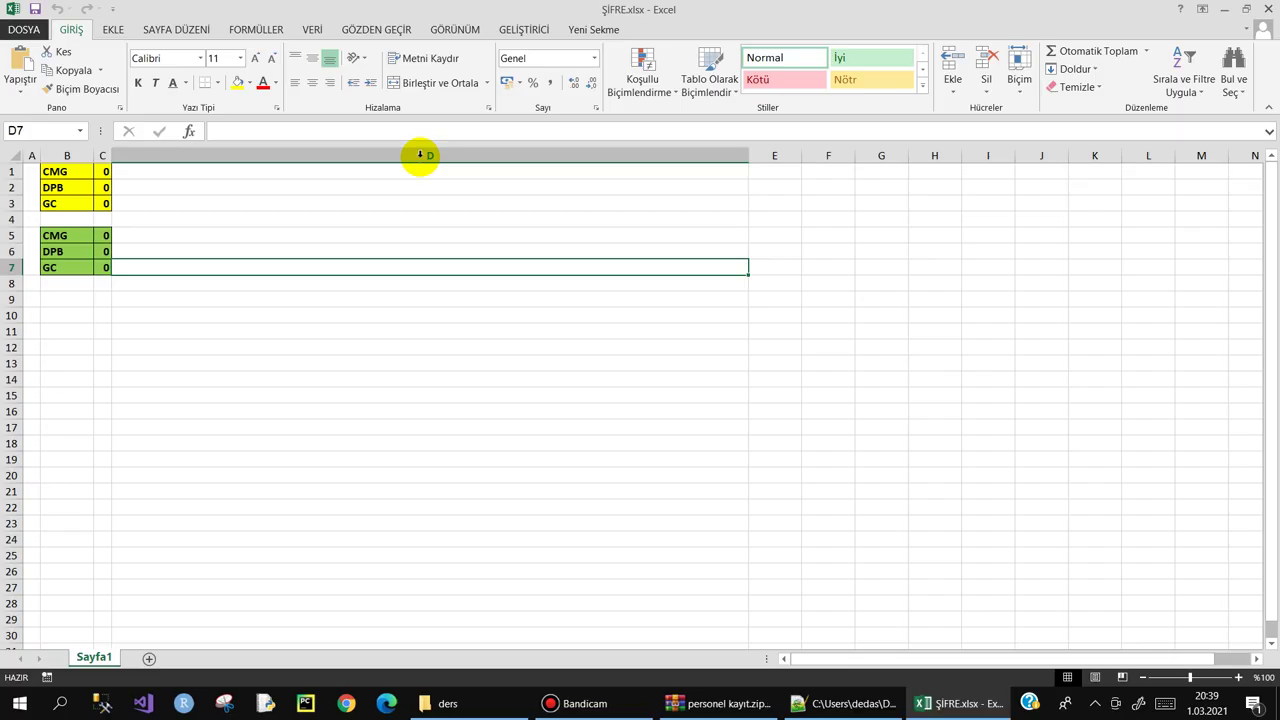
click(148, 174)
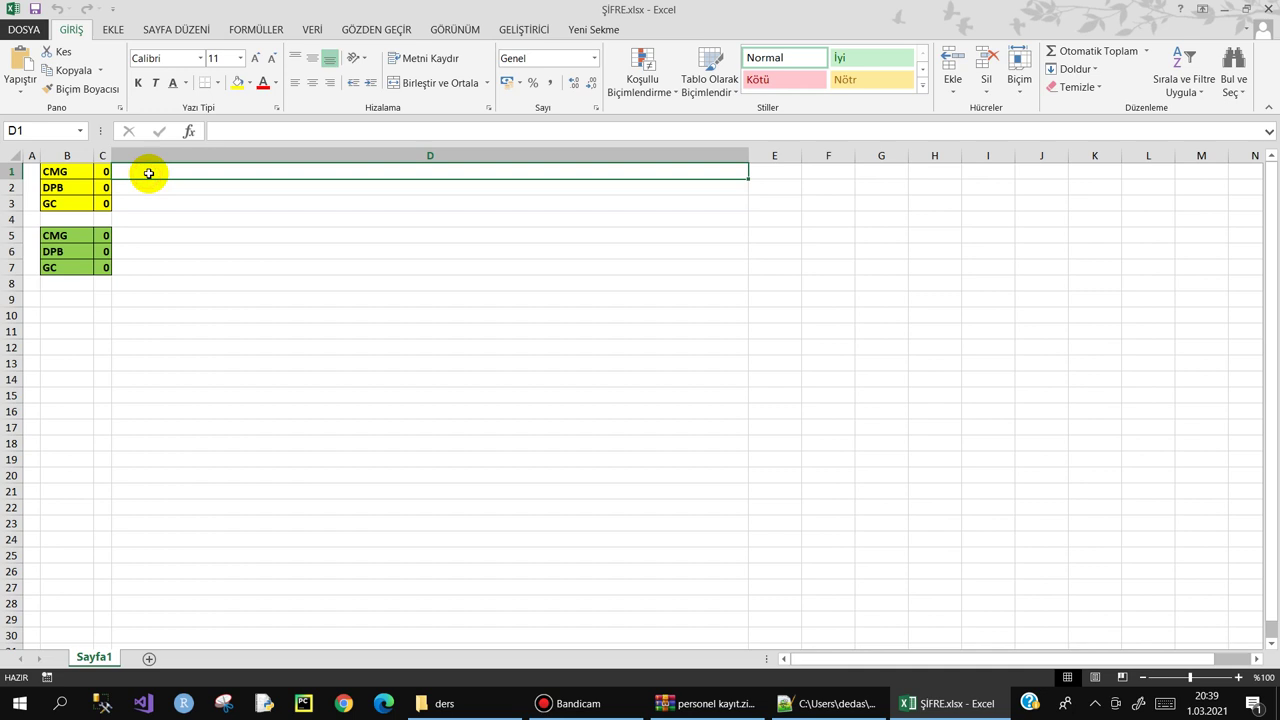
key(ctrl+v)
key(Return)
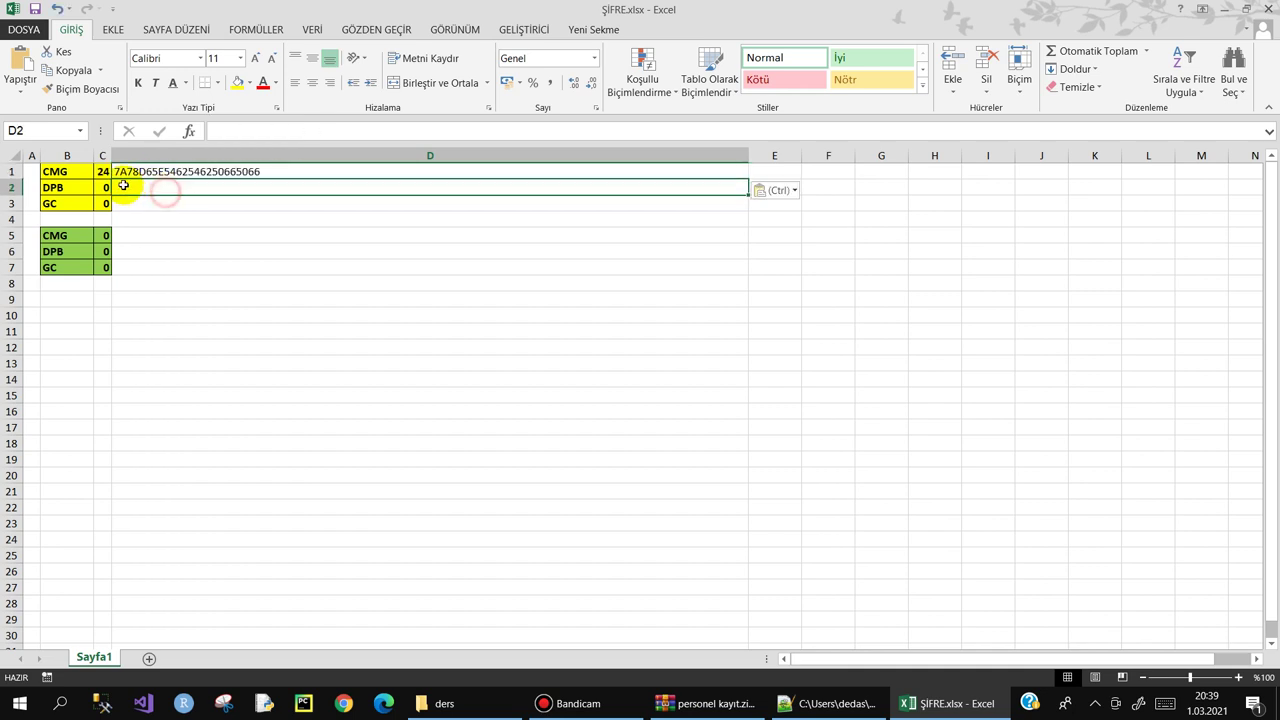
- Copy the DPB and GC values from lines 105–106 into D2 and D3
key(alt+Tab)
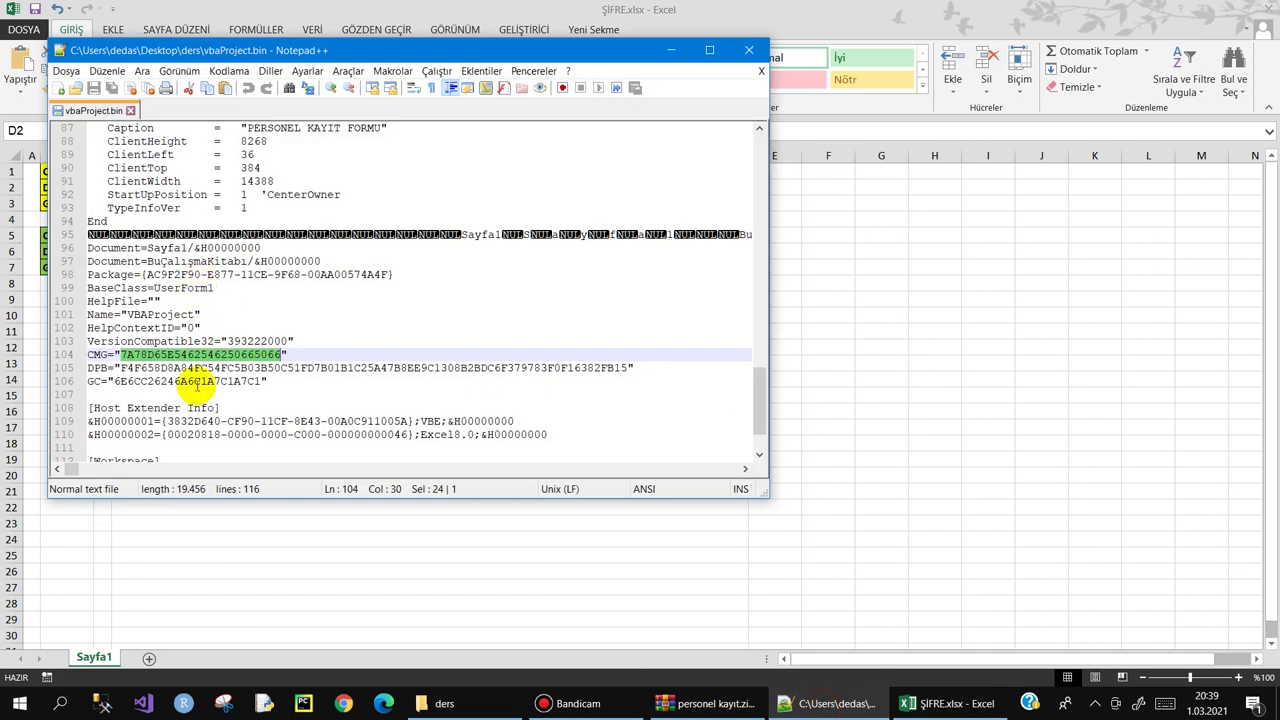
drag(121, 368, 628, 368)
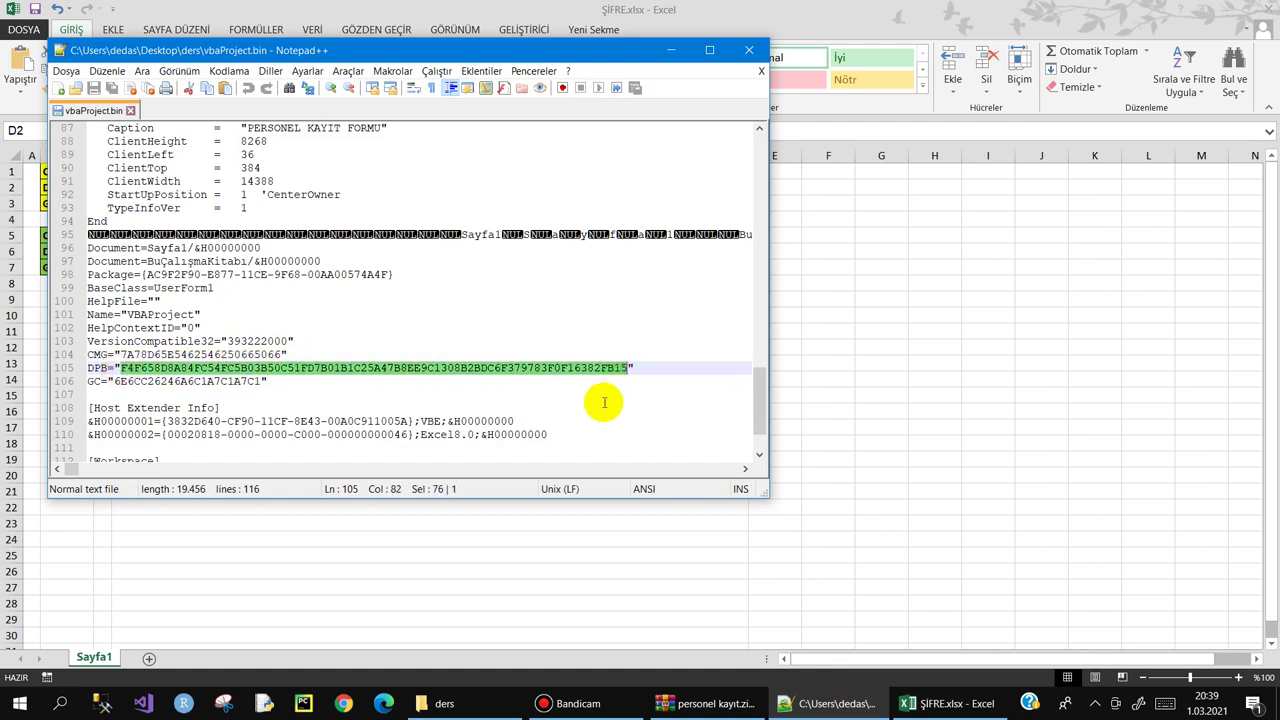
click(951, 281)
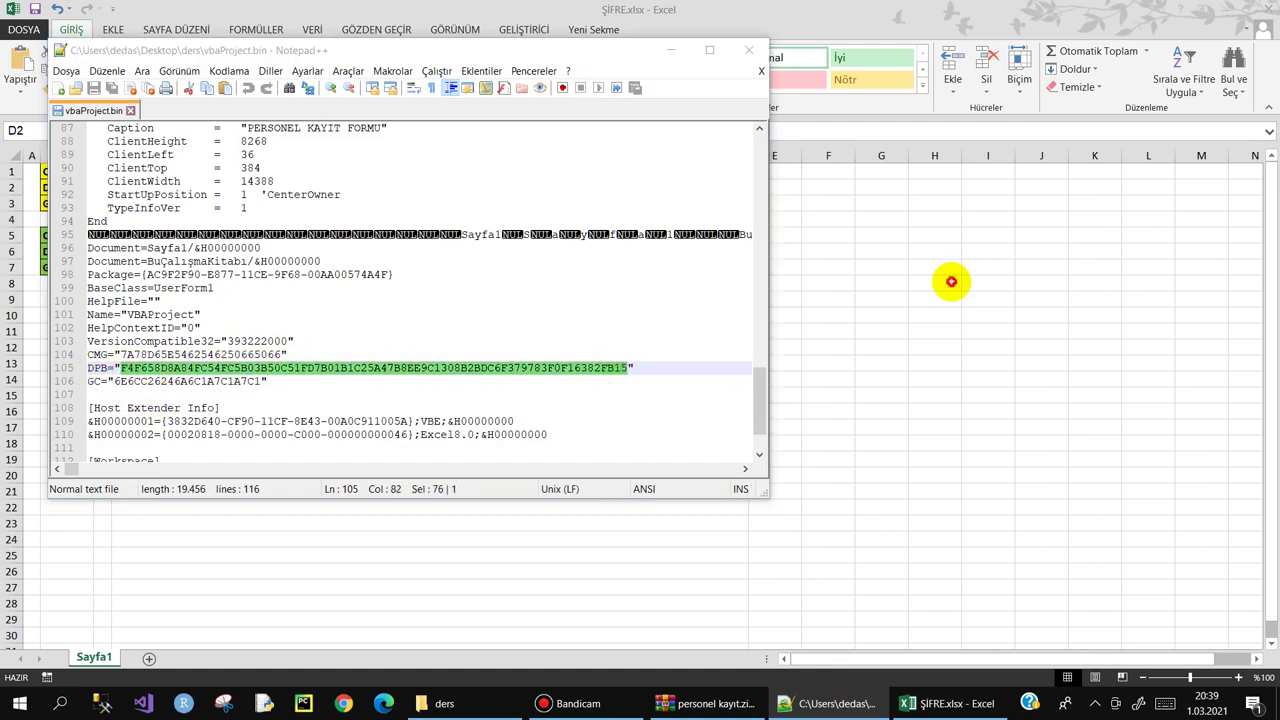
key(ctrl+v)
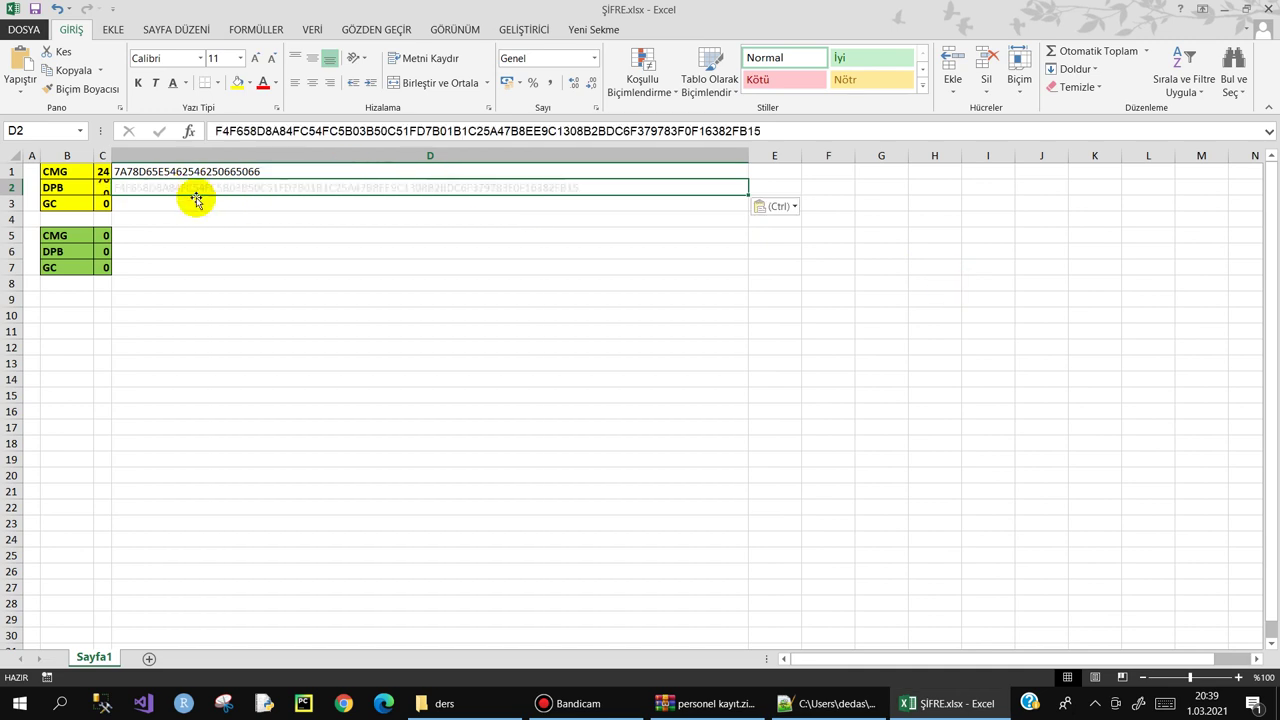
click(246, 265)
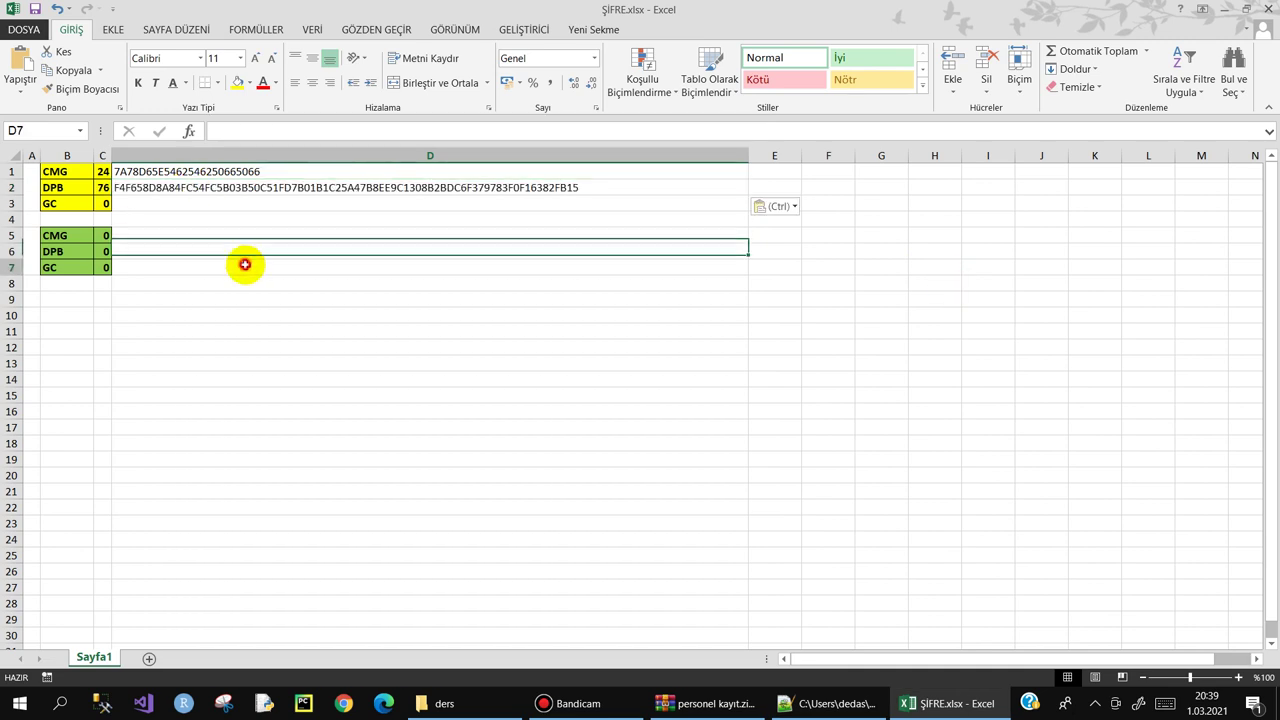
click(815, 703)
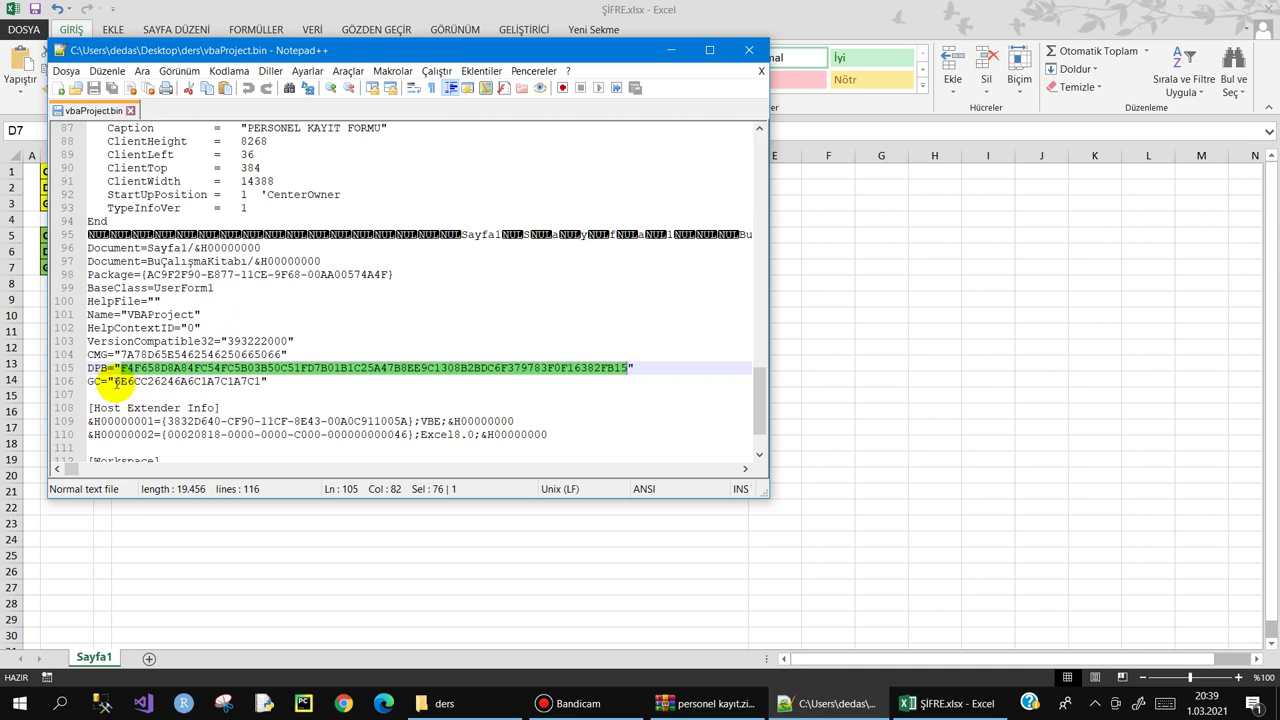
drag(114, 381, 260, 381)
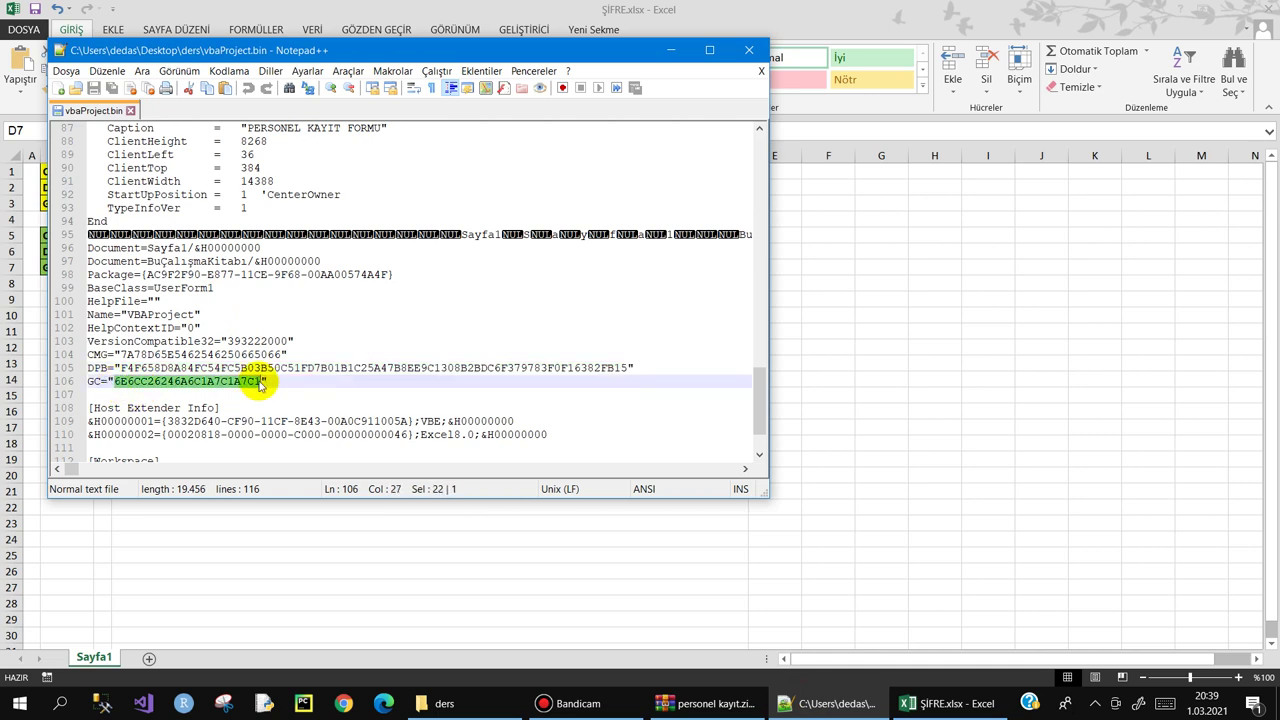
click(826, 249)
click(241, 204)
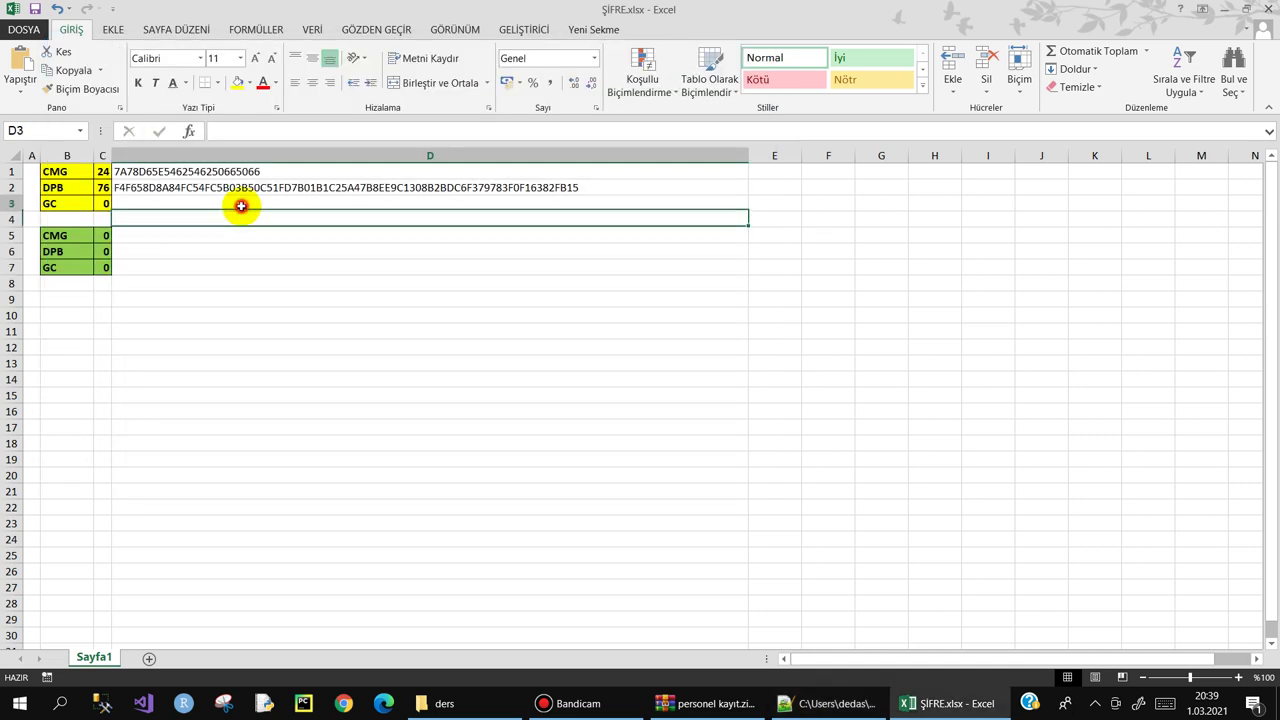
text(6E6CC26246A6C1A7C1A7C1)
click(249, 266)
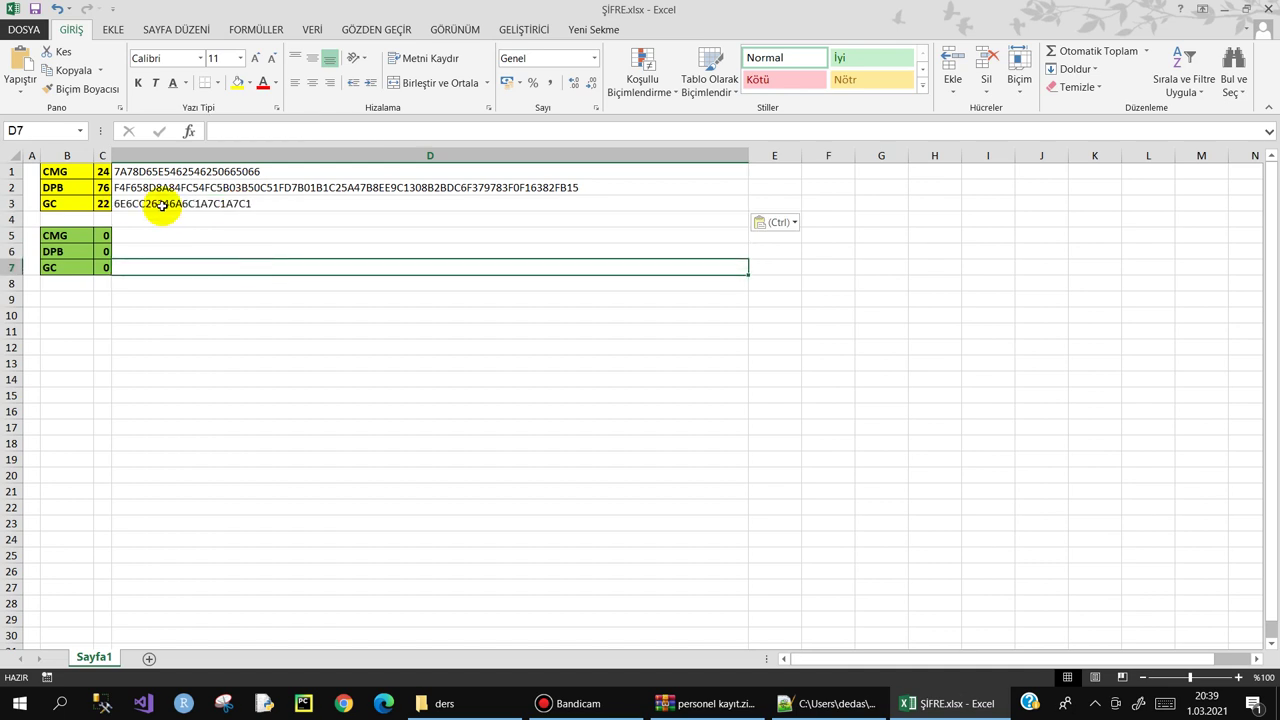
- Fill D5 with a string of 24 F's
click(134, 233)
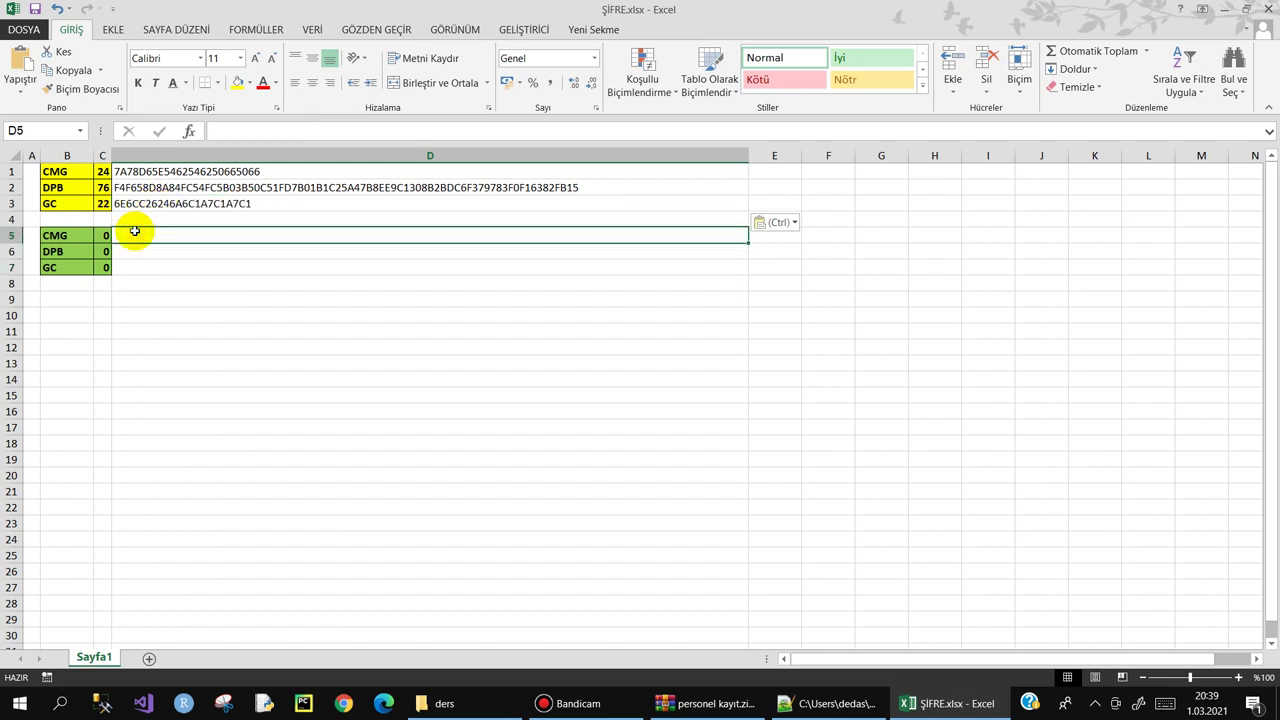
text(F)
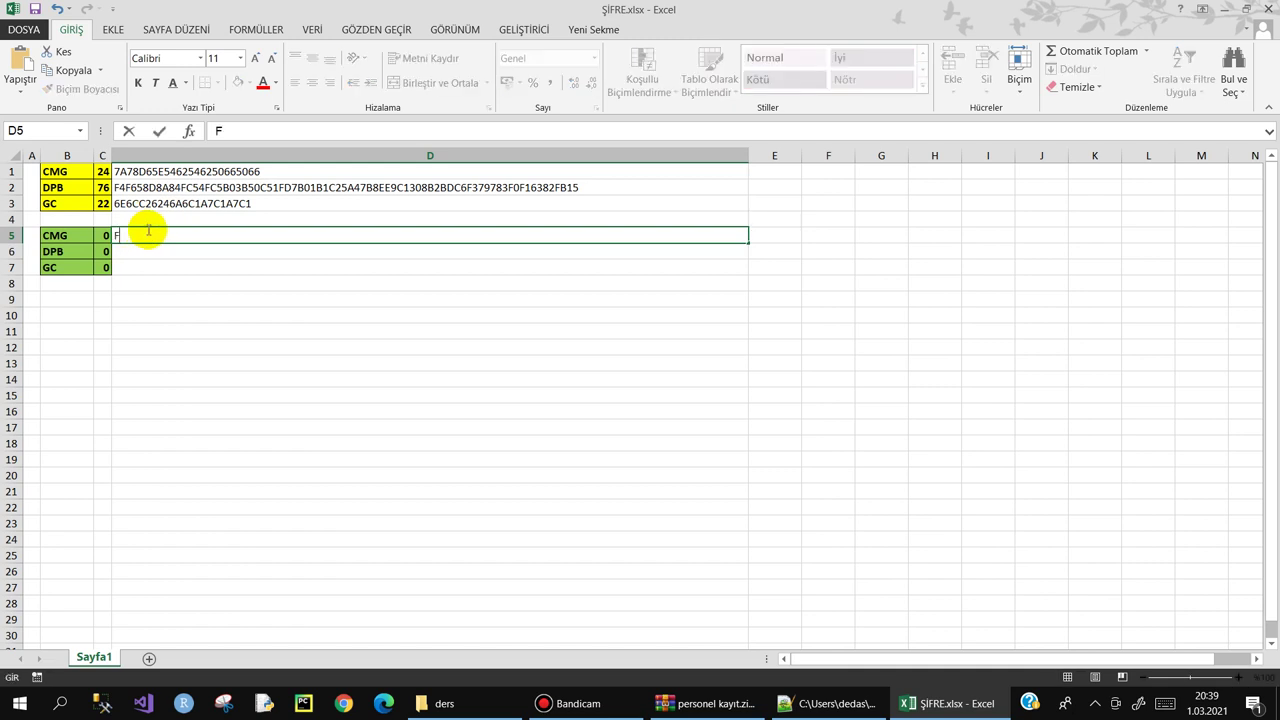
text(FFFFFFFFFFFFFFFFFFFFFFFF)
click(180, 268)
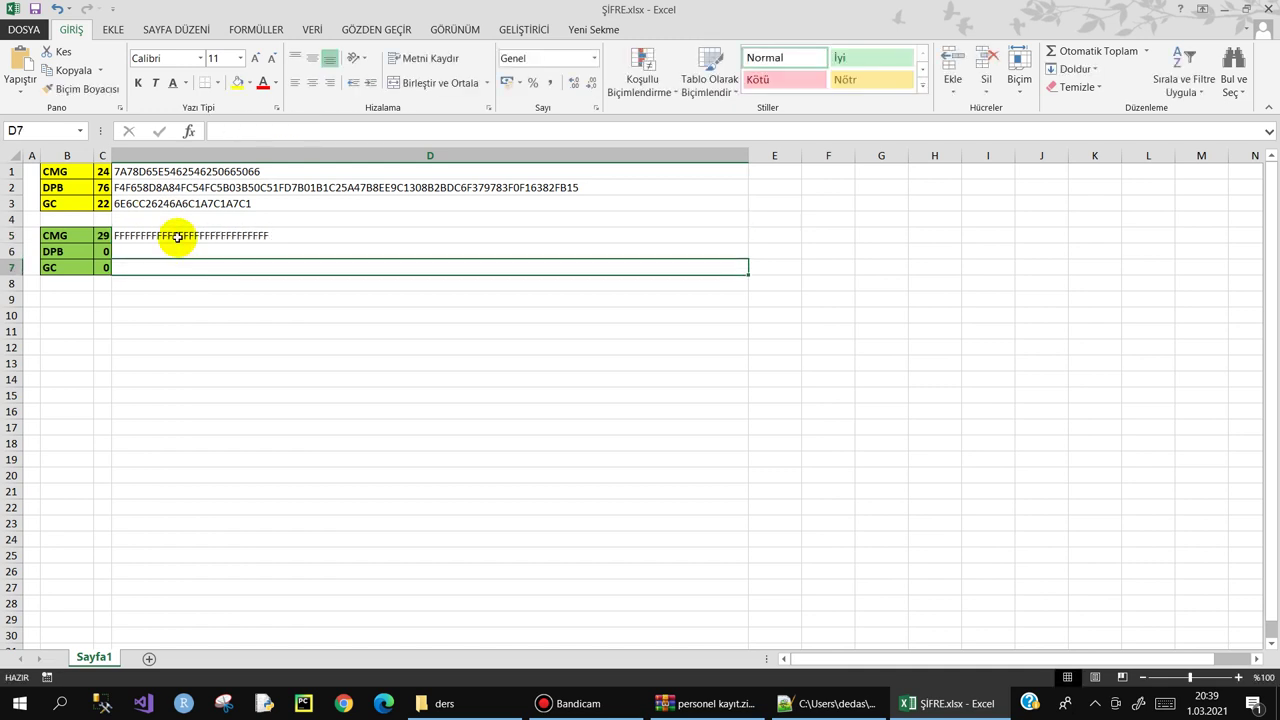
click(180, 234)
click(458, 130)
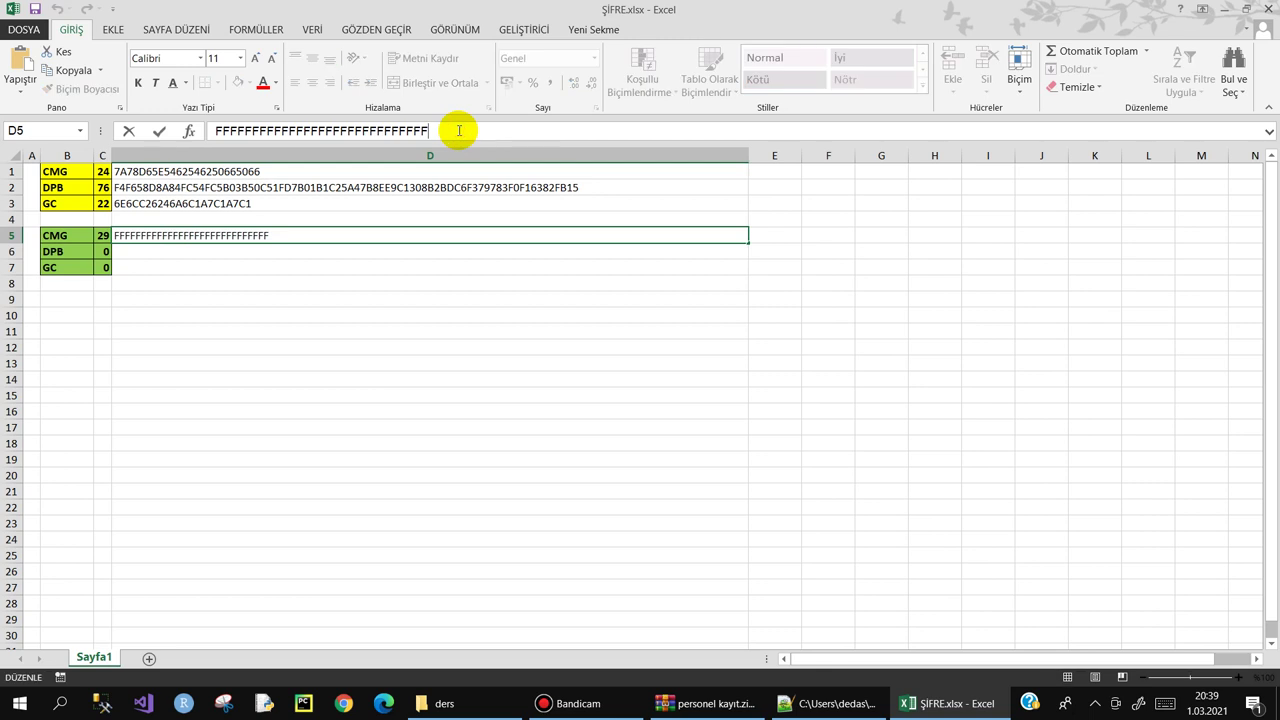
key(Return)
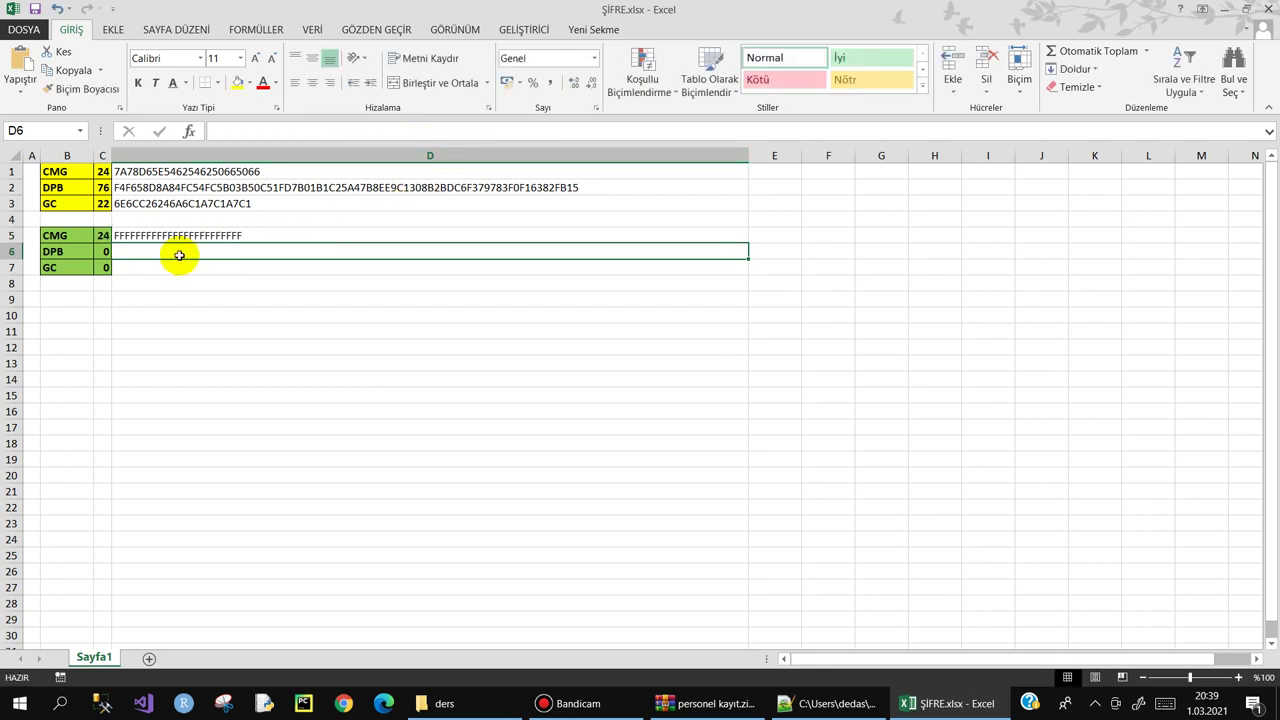
- Fill D6 with a string of 76 F's
text(FF)
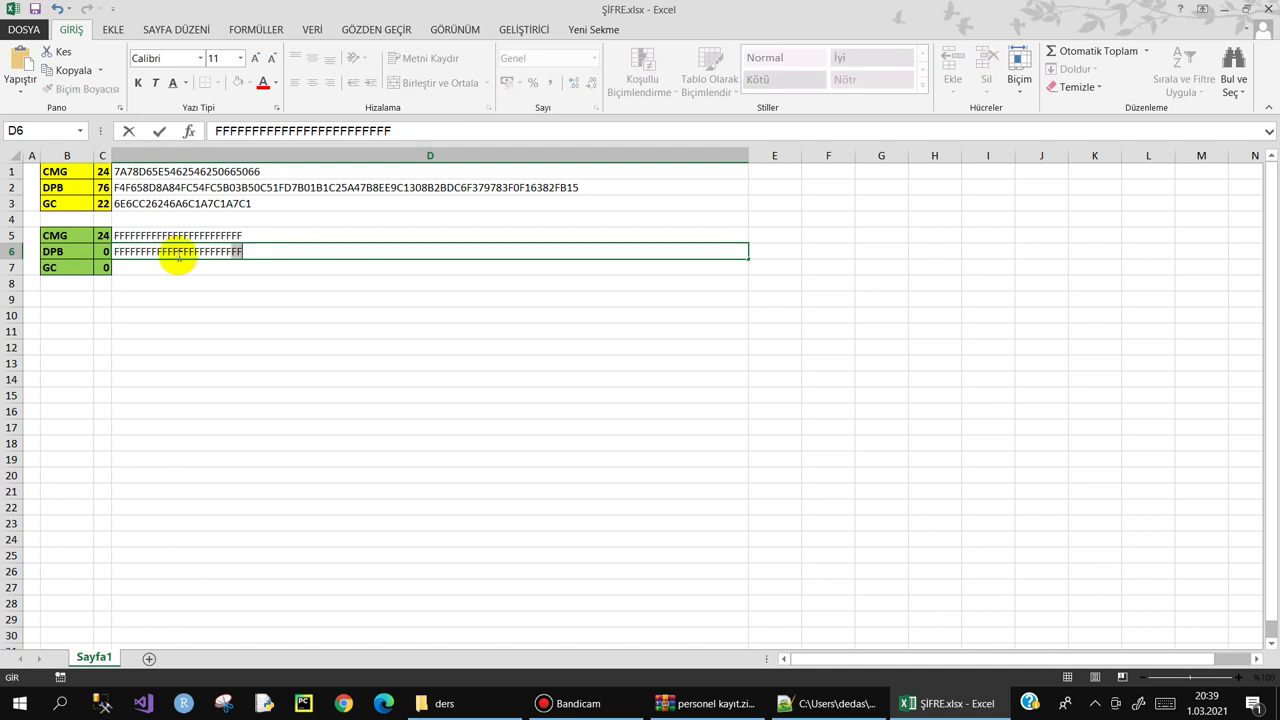
text(FFFFFFFFFFFFFFFFFFFFFFFFFFFFFFFFFFFFFFFFFFF)
key(Return)
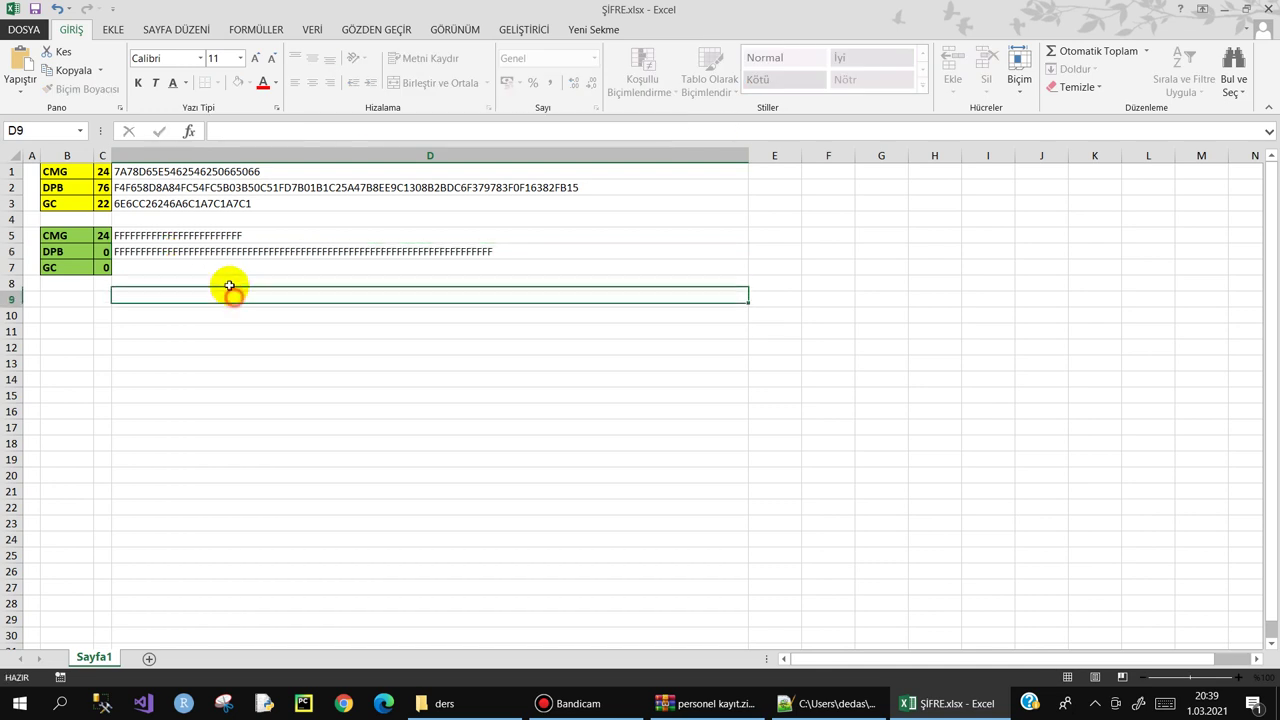
click(228, 251)
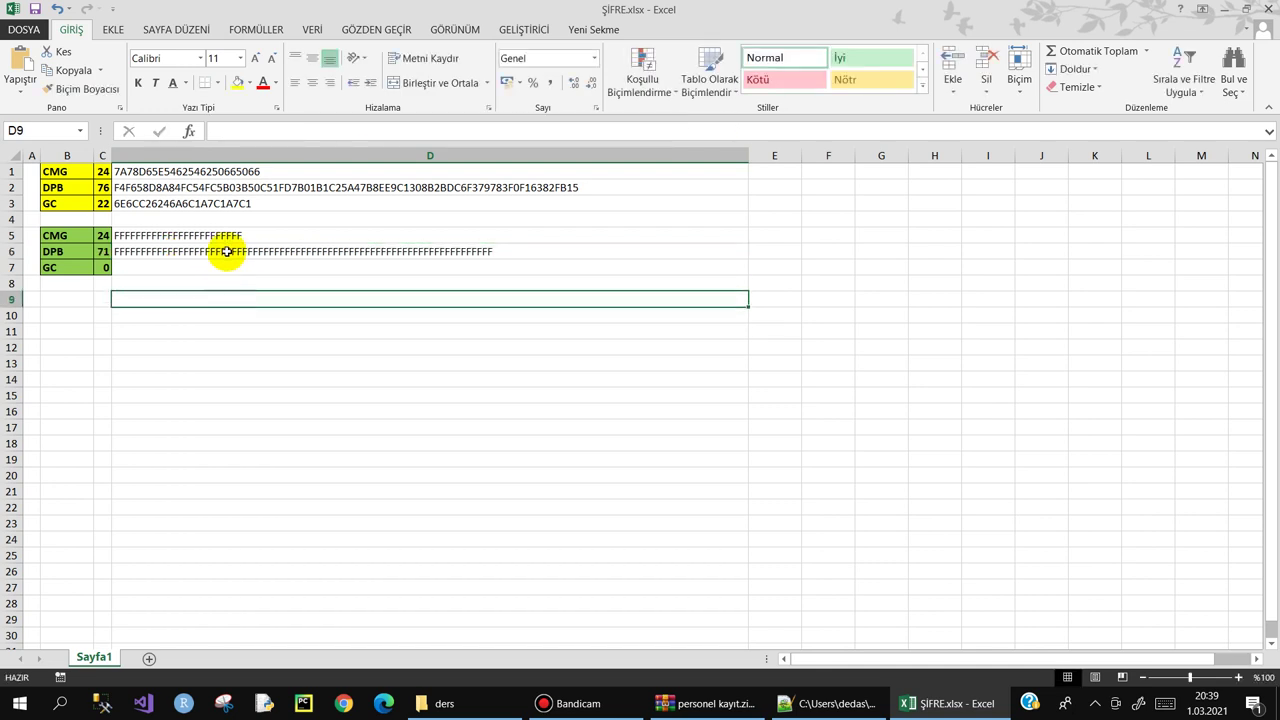
click(759, 131)
text(FFFFF)
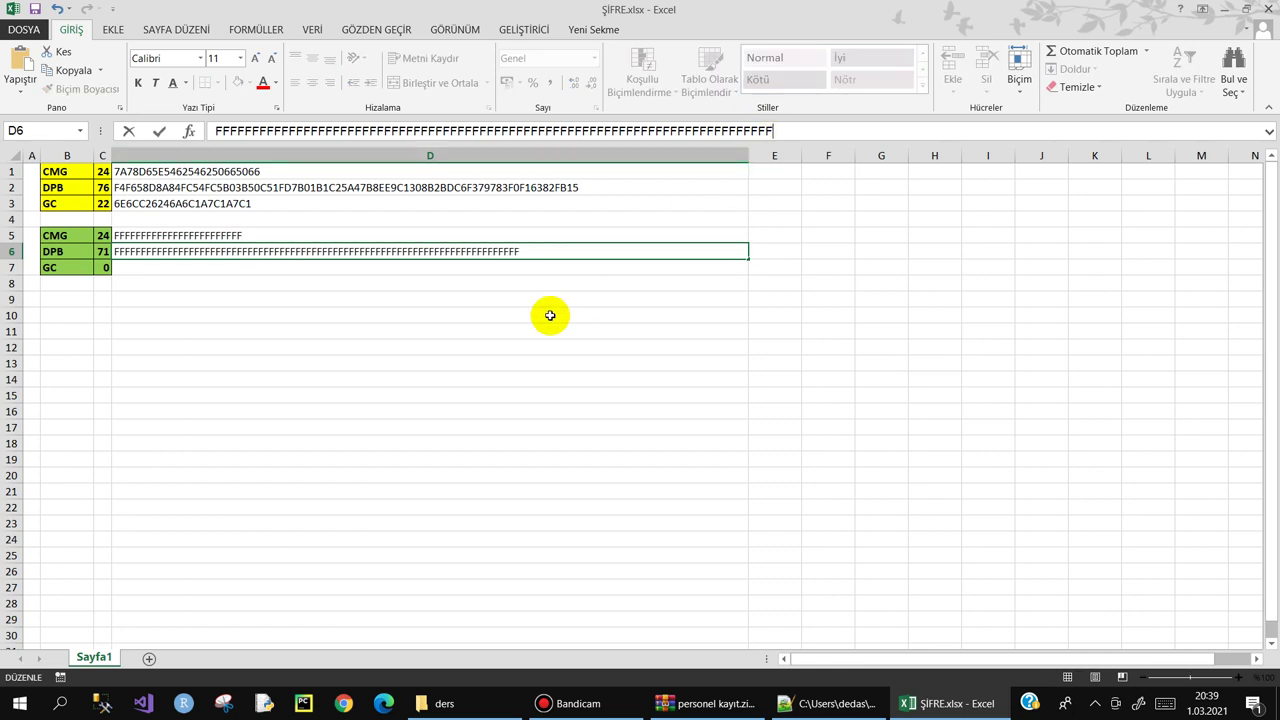
click(546, 314)
- Fill D7 with F's, trimming the excess until it holds exactly 22
click(183, 268)
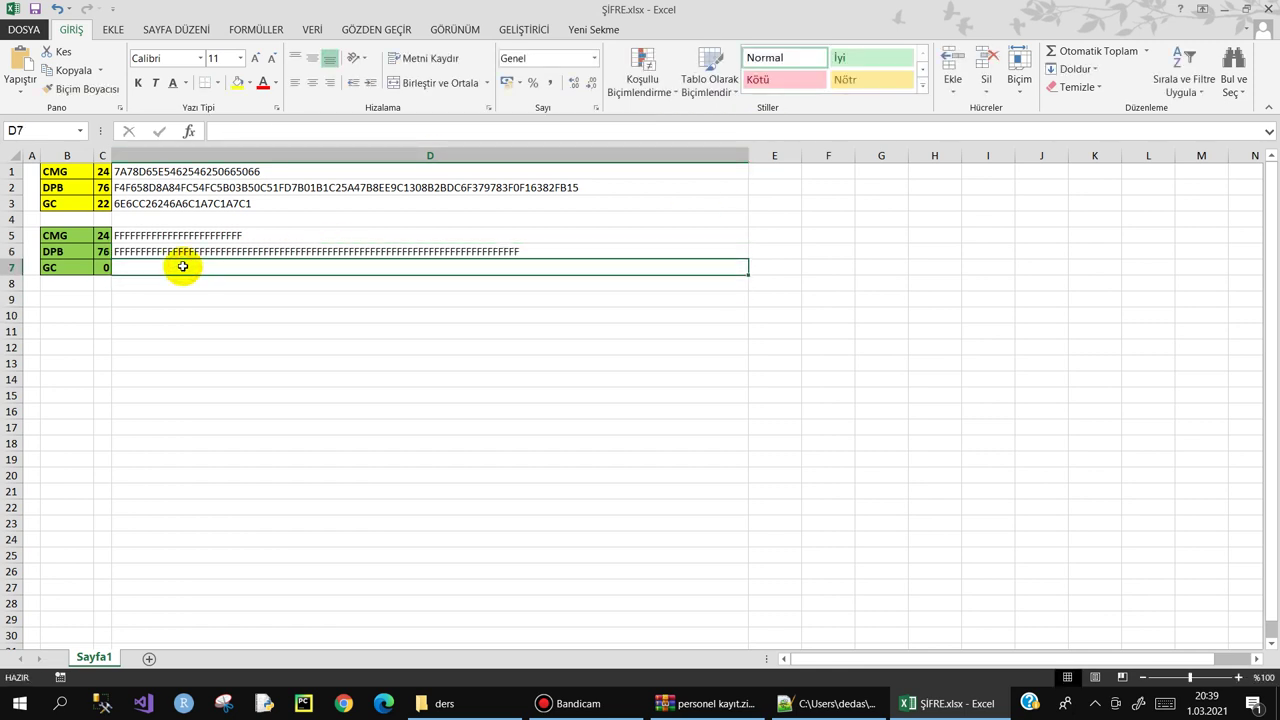
text(FFFFFFFFFFFFFFFFFFFFFFFFFFFFFFFFFFFFFFFFFFFFFFFFFFFFF)
click(200, 316)
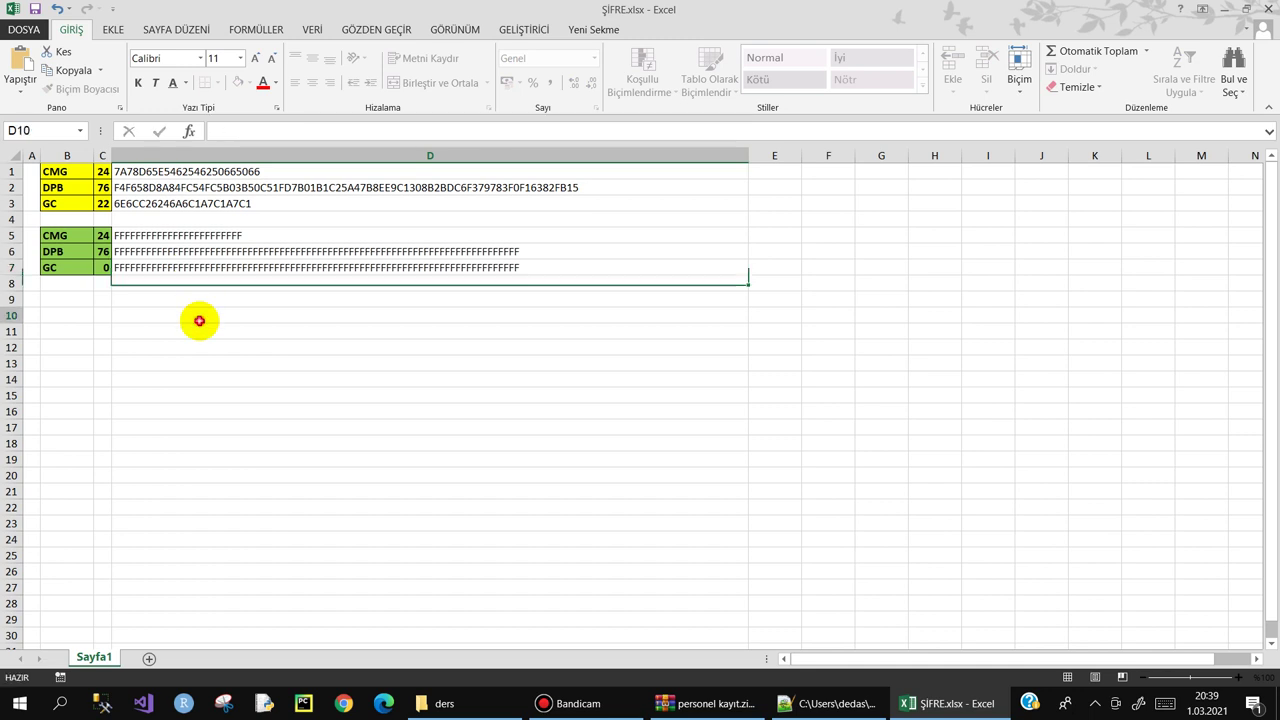
click(340, 268)
drag(354, 130, 1266, 129)
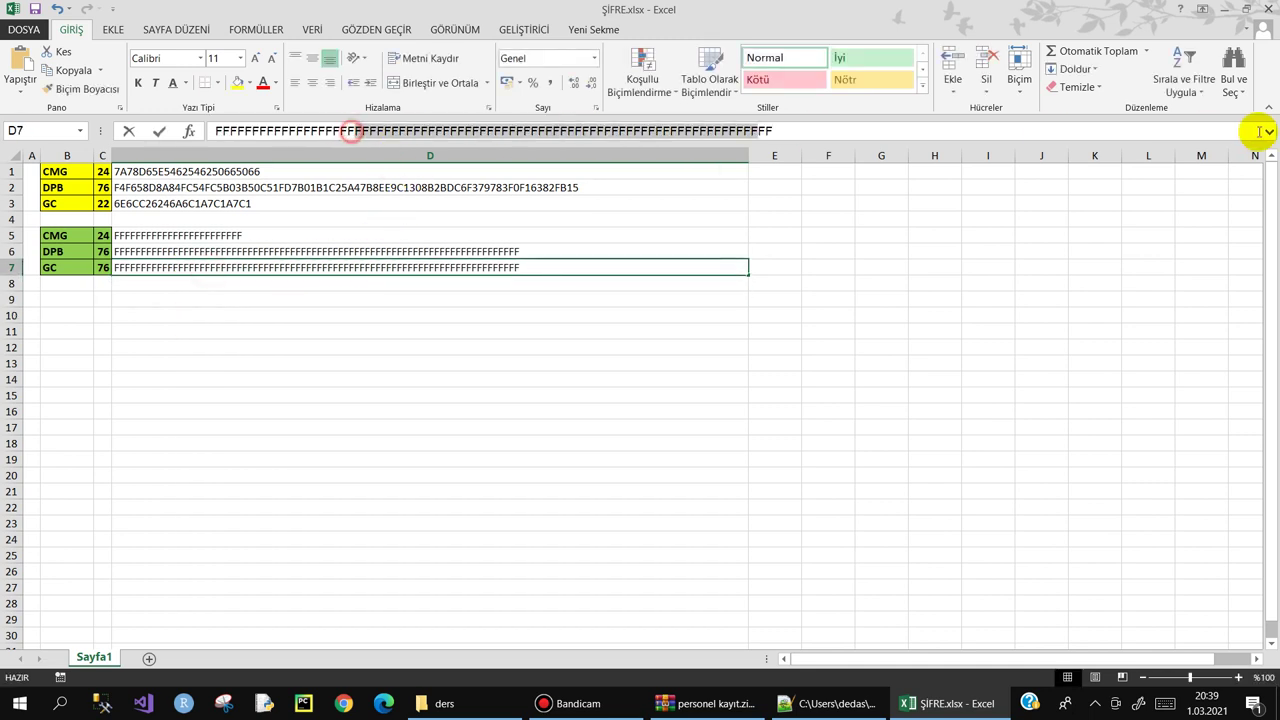
key(BackSpace)
key(Return)
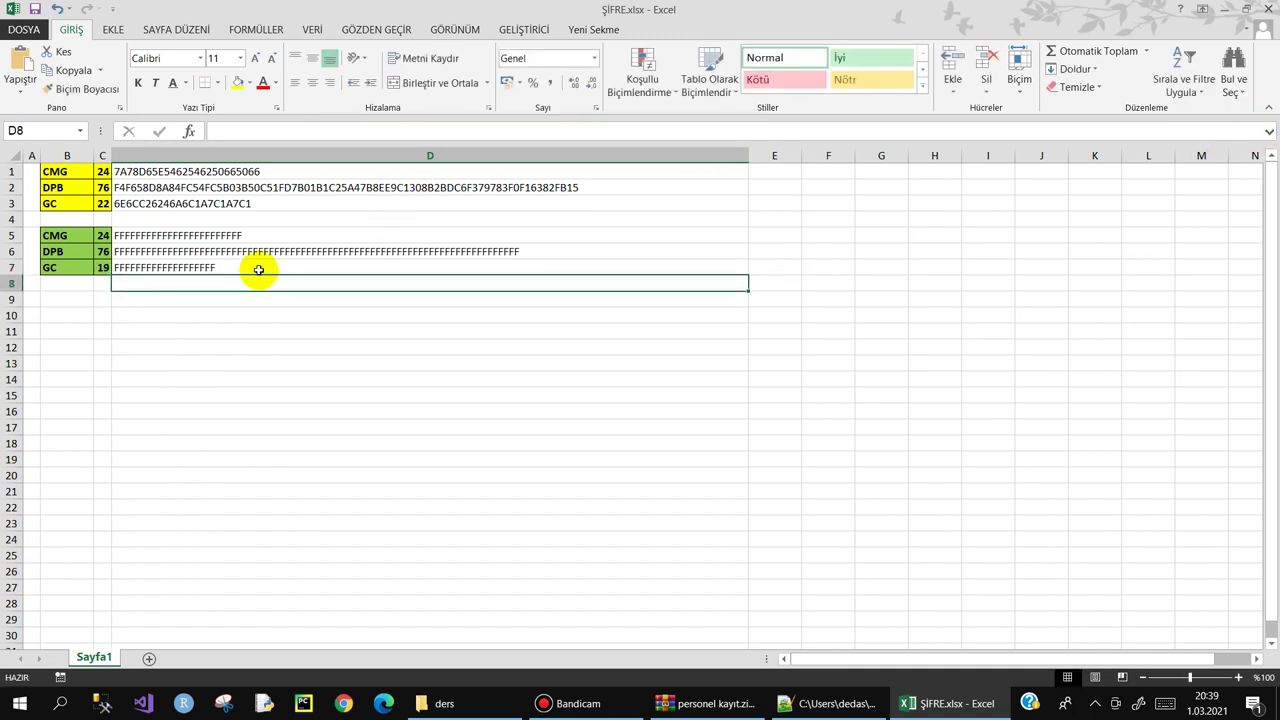
click(258, 270)
click(398, 130)
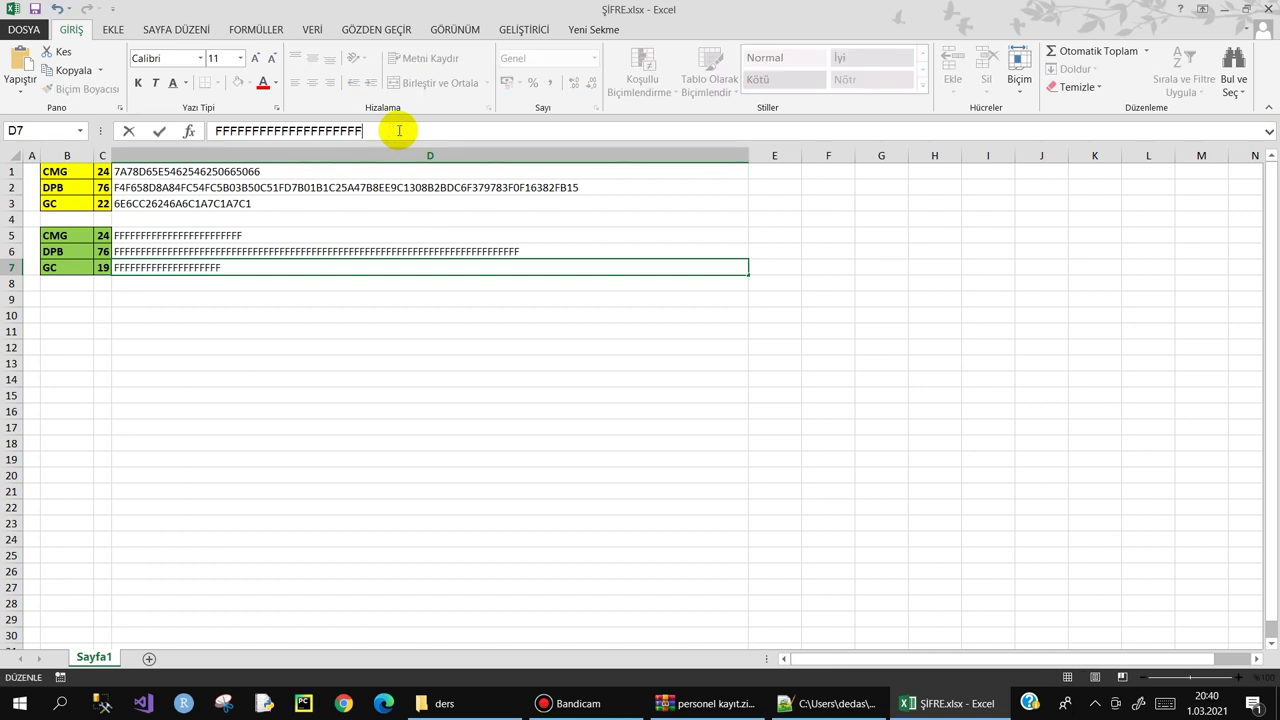
click(306, 314)
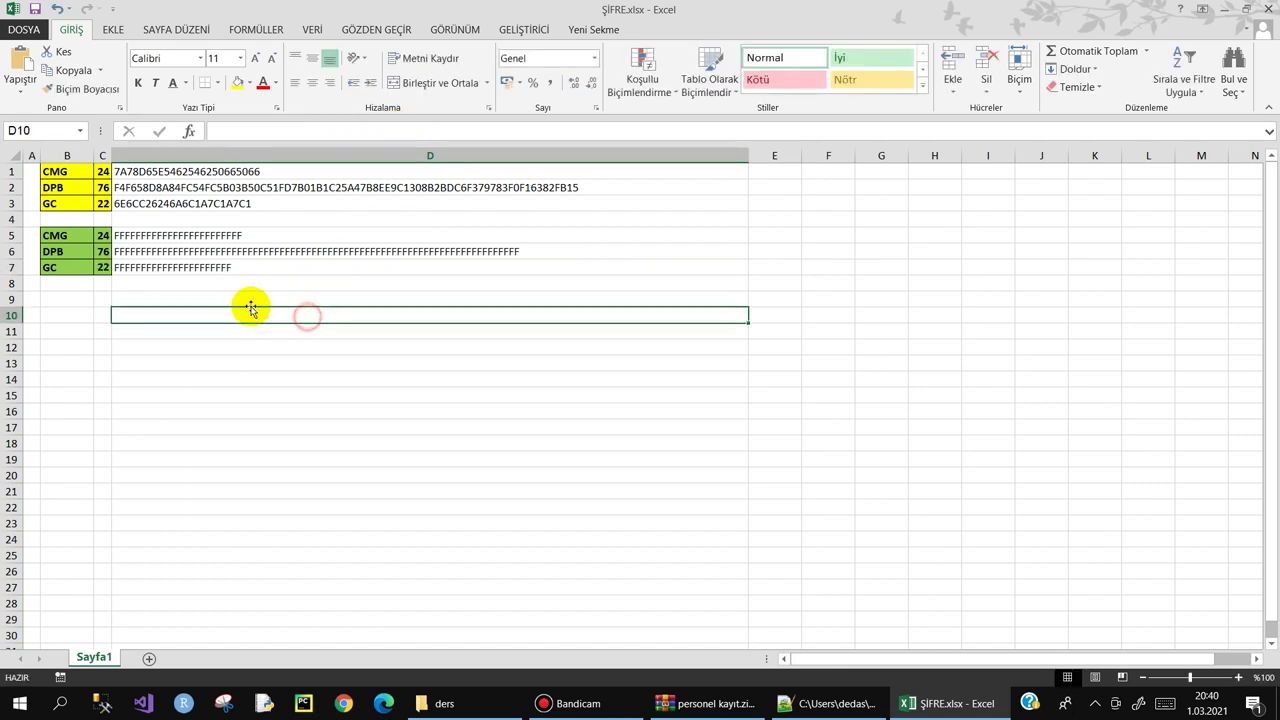
click(100, 235)
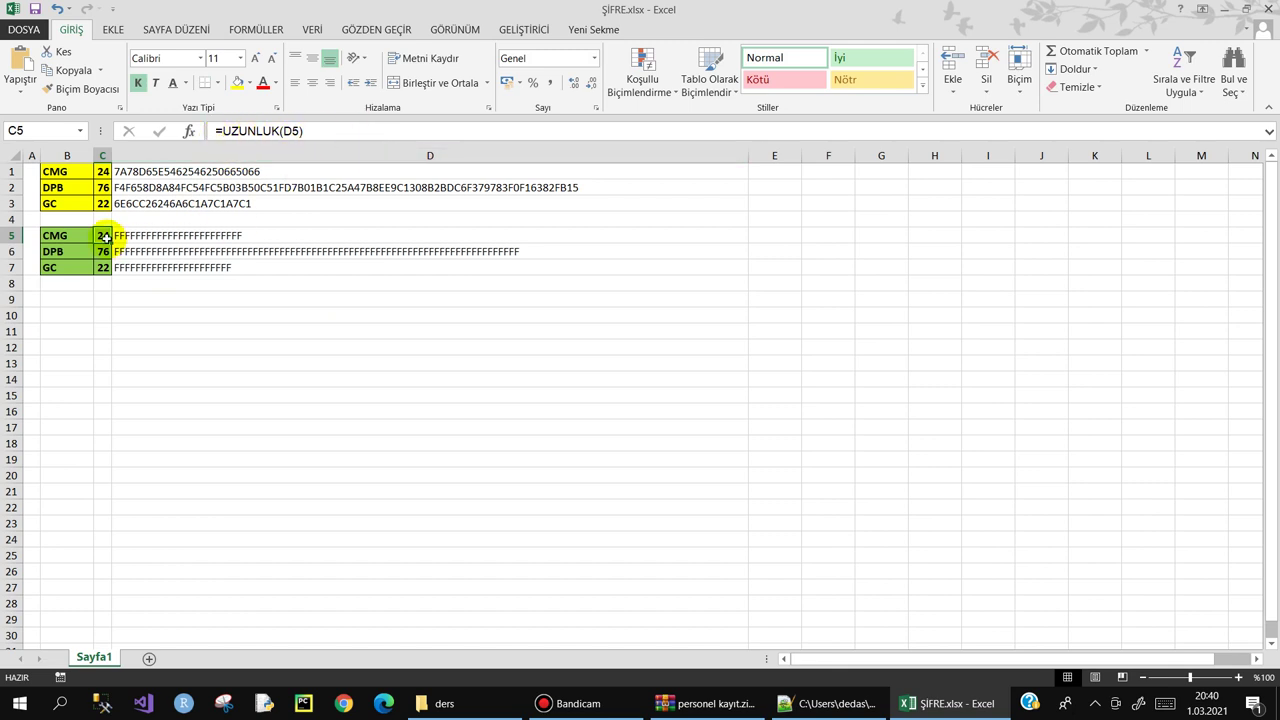
text(=)
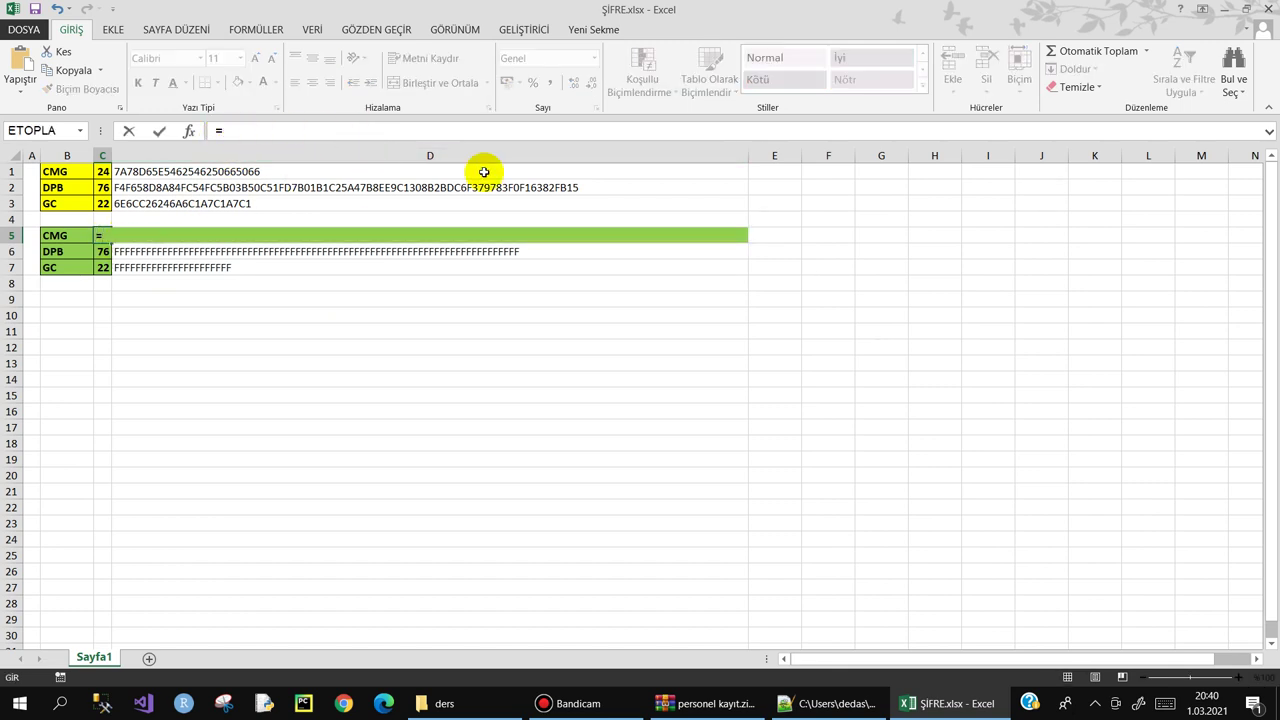
text(UZUN)
key(Tab)
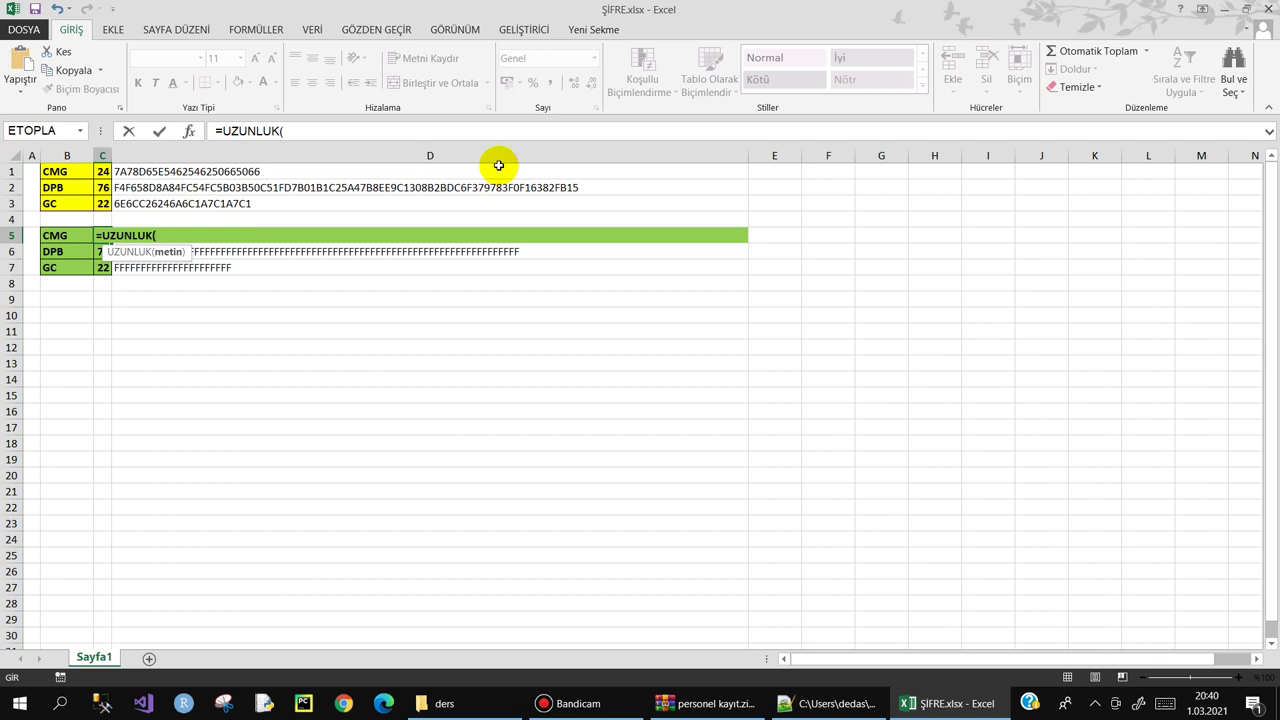
text(D5)
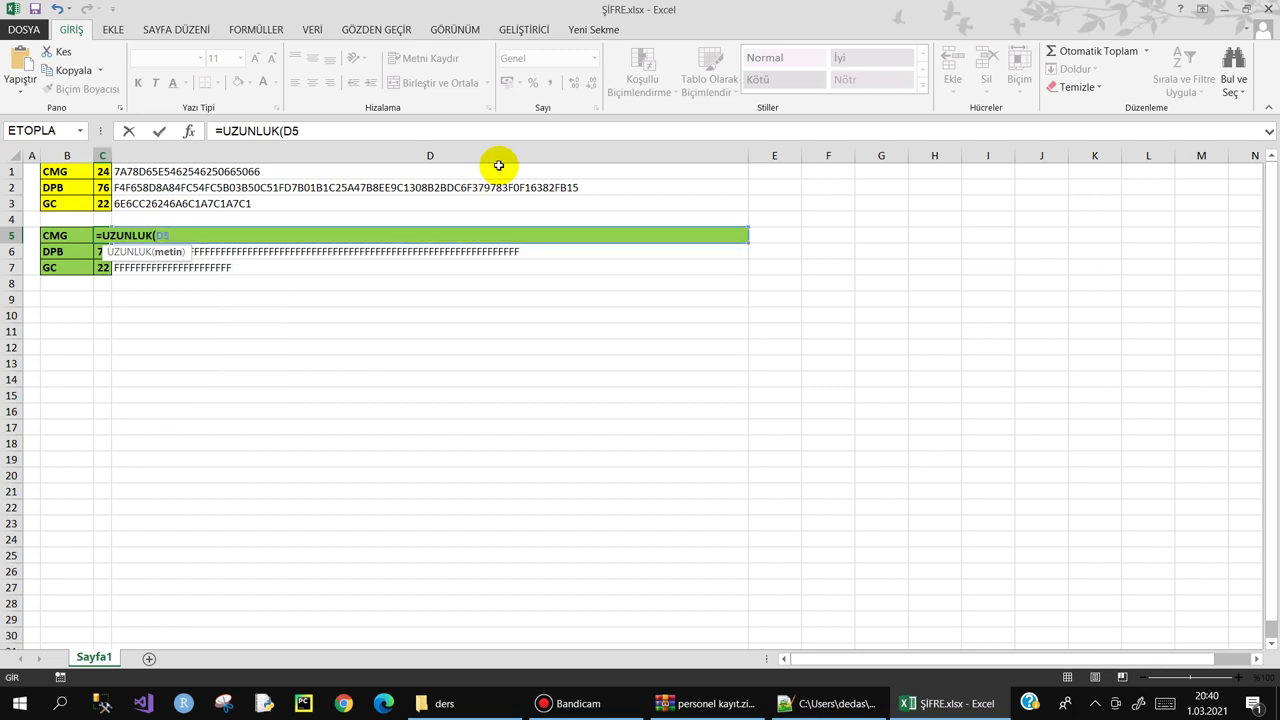
key(Return)
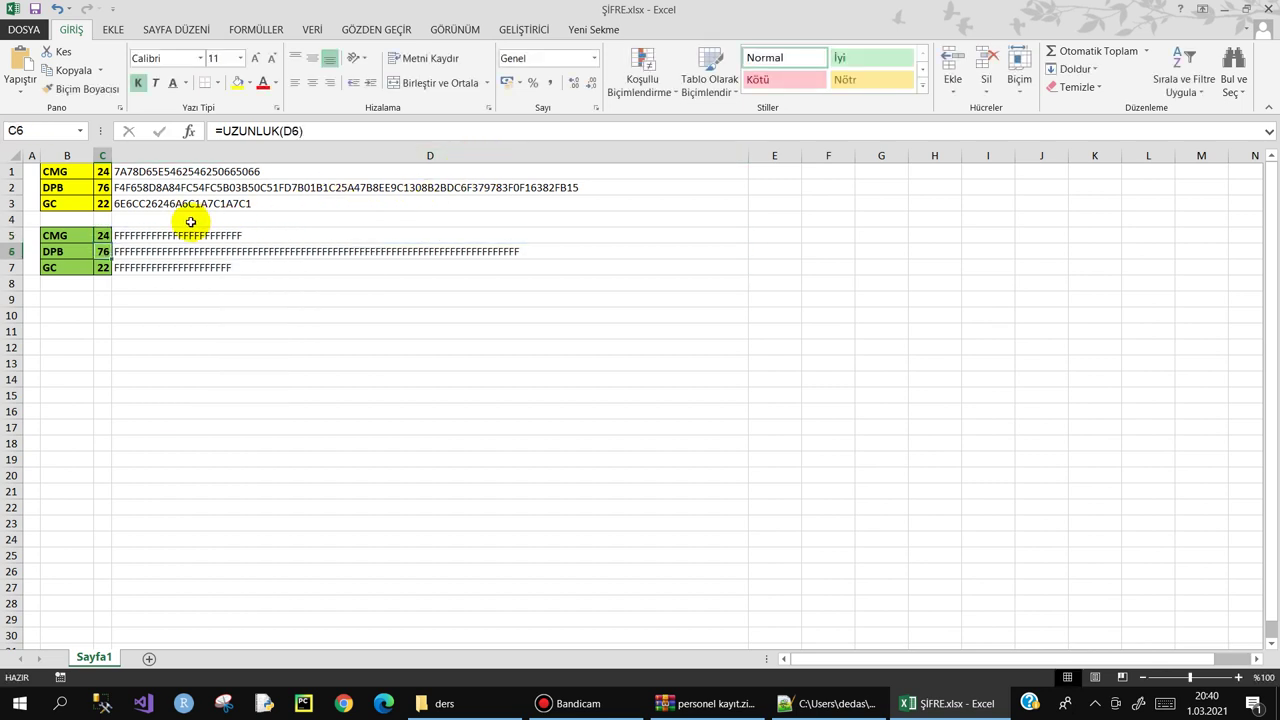
- Replace the CMG value on line 104 with D5's 24-F string
click(178, 236)
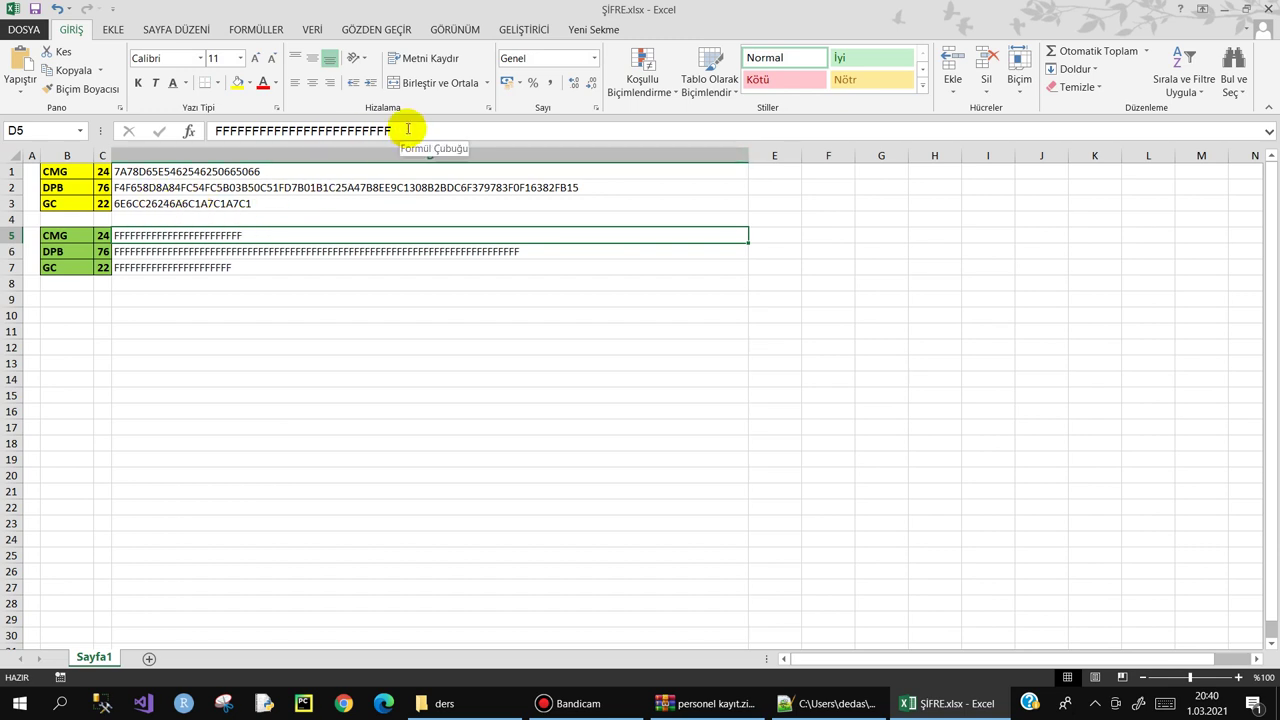
drag(407, 128, 186, 129)
key(ctrl+c)
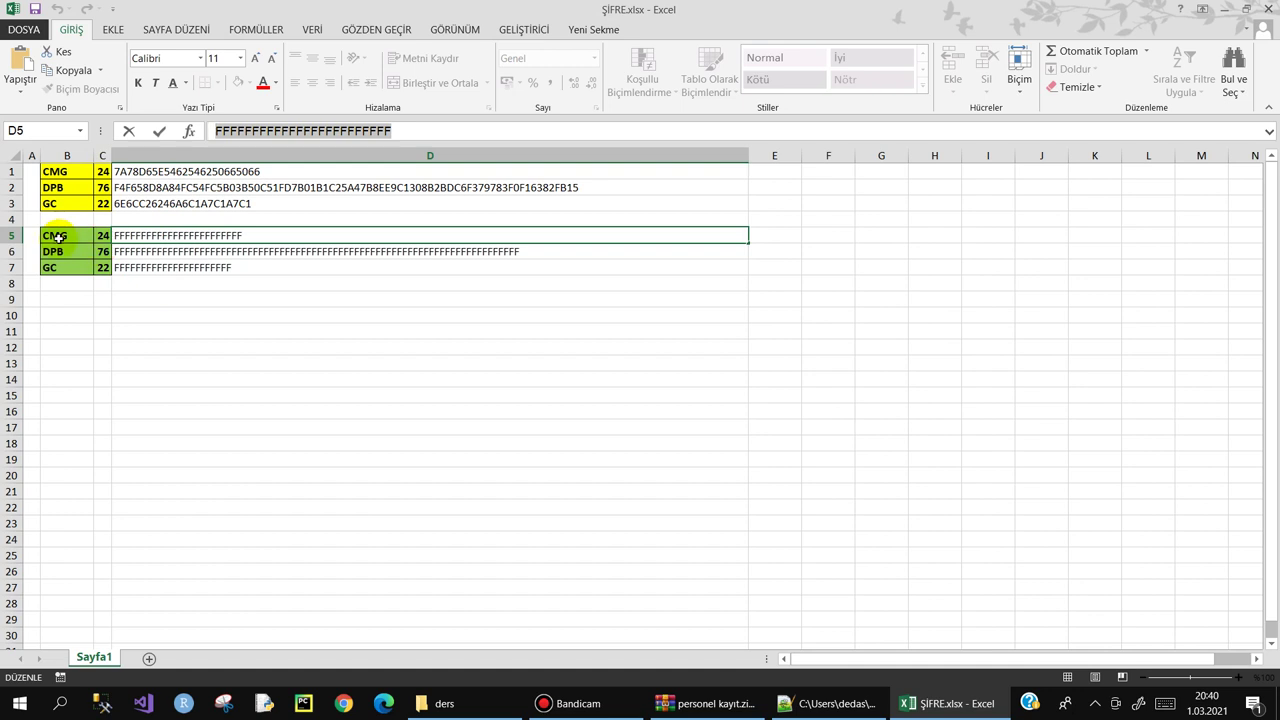
click(815, 703)
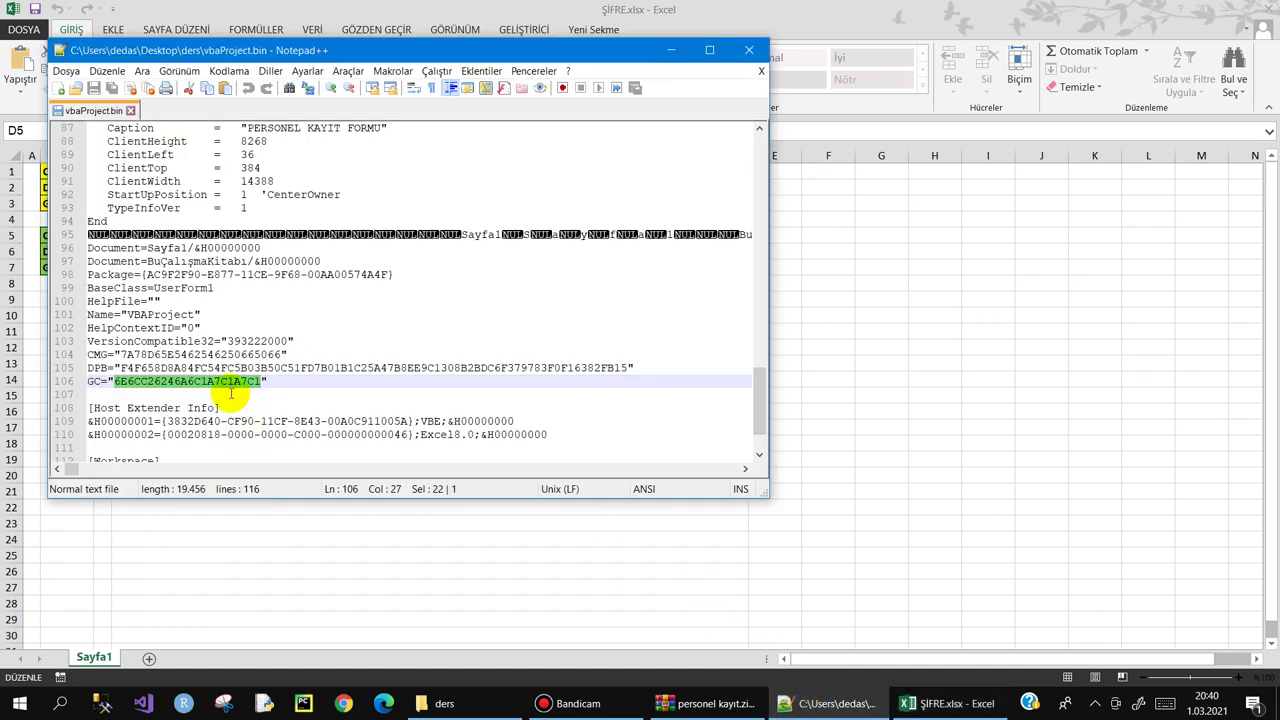
drag(120, 354, 284, 354)
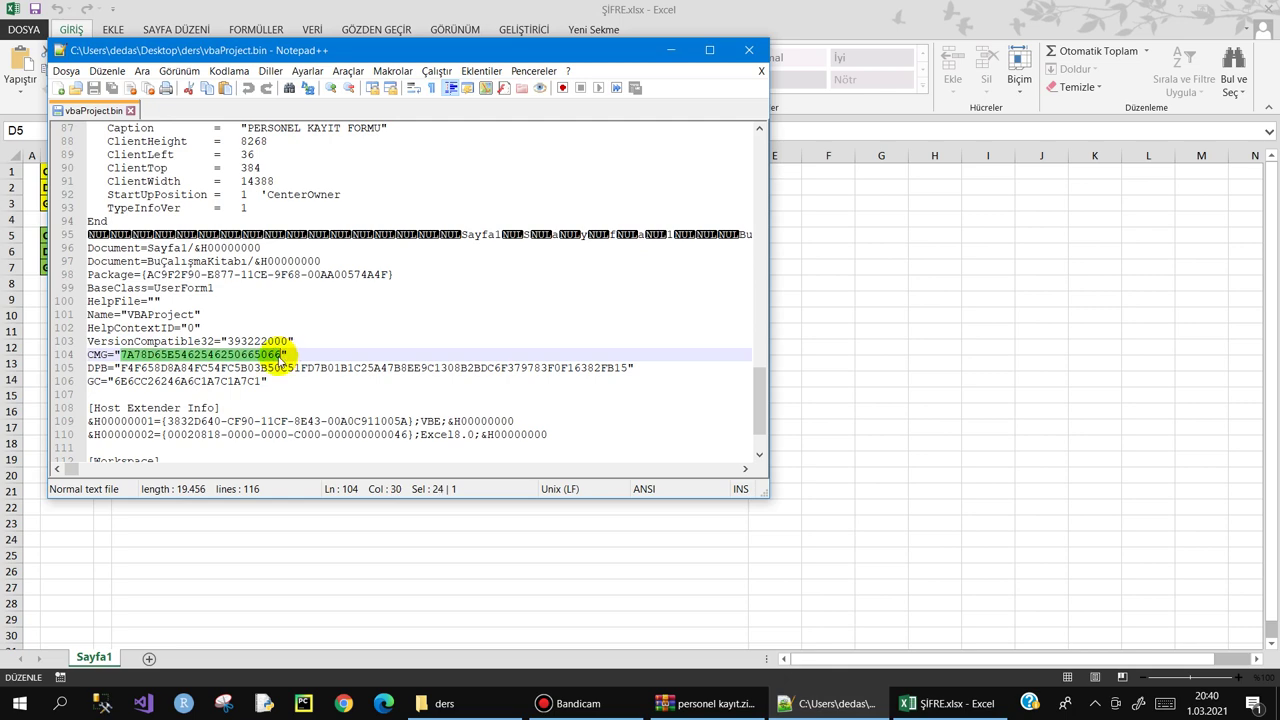
key(ctrl+v)
- Replace the DPB value on line 105 with D6's 76-F string
key(alt+Tab)
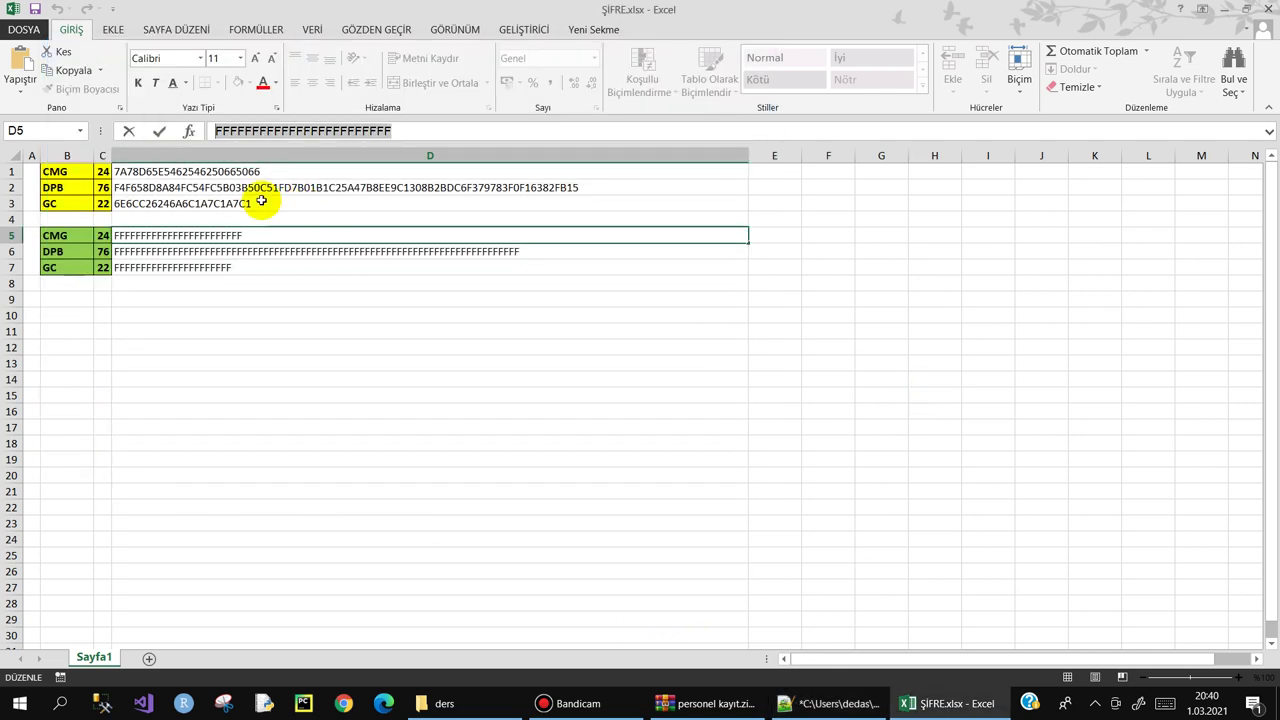
click(240, 251)
drag(785, 130, 91, 135)
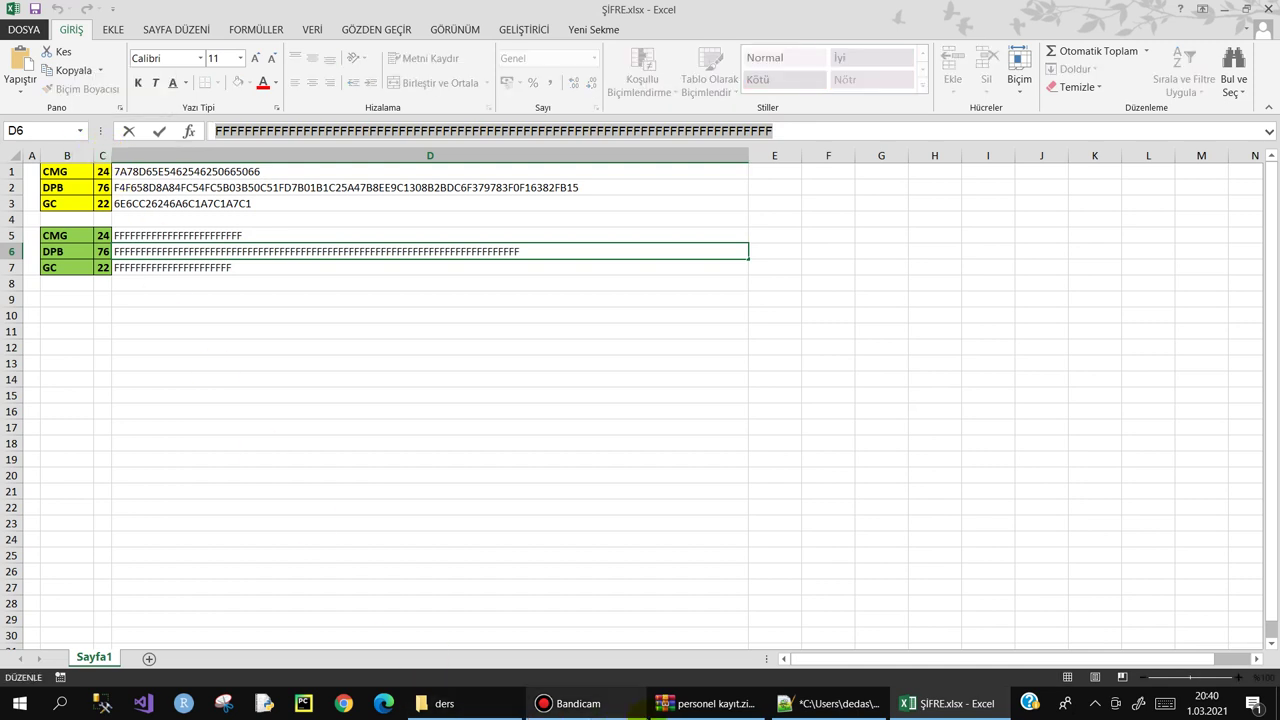
click(806, 703)
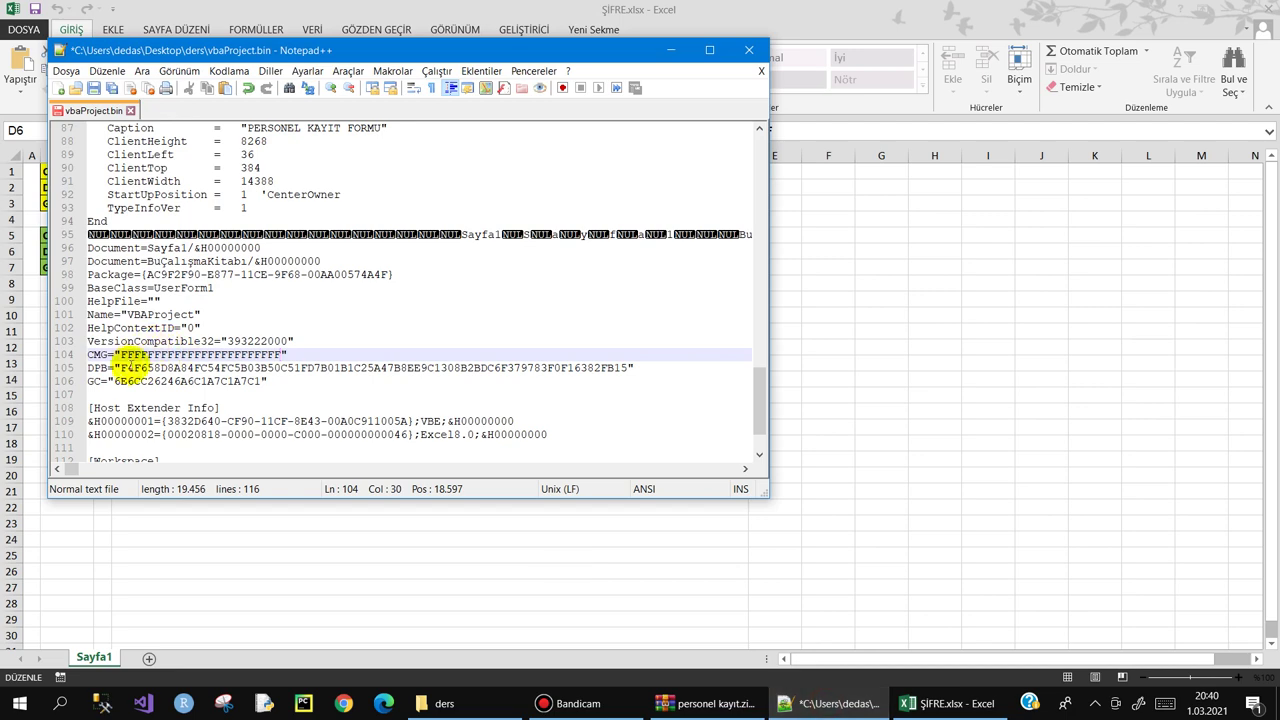
drag(121, 368, 628, 368)
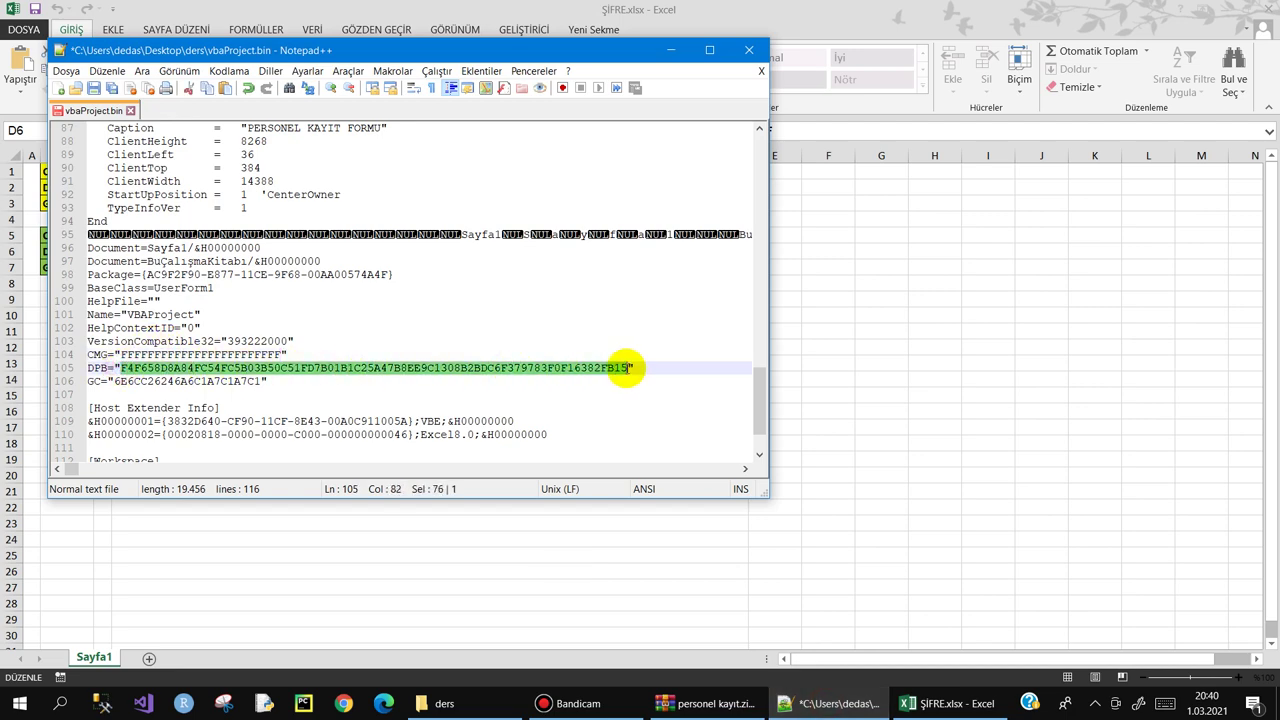
key(alt+Tab)
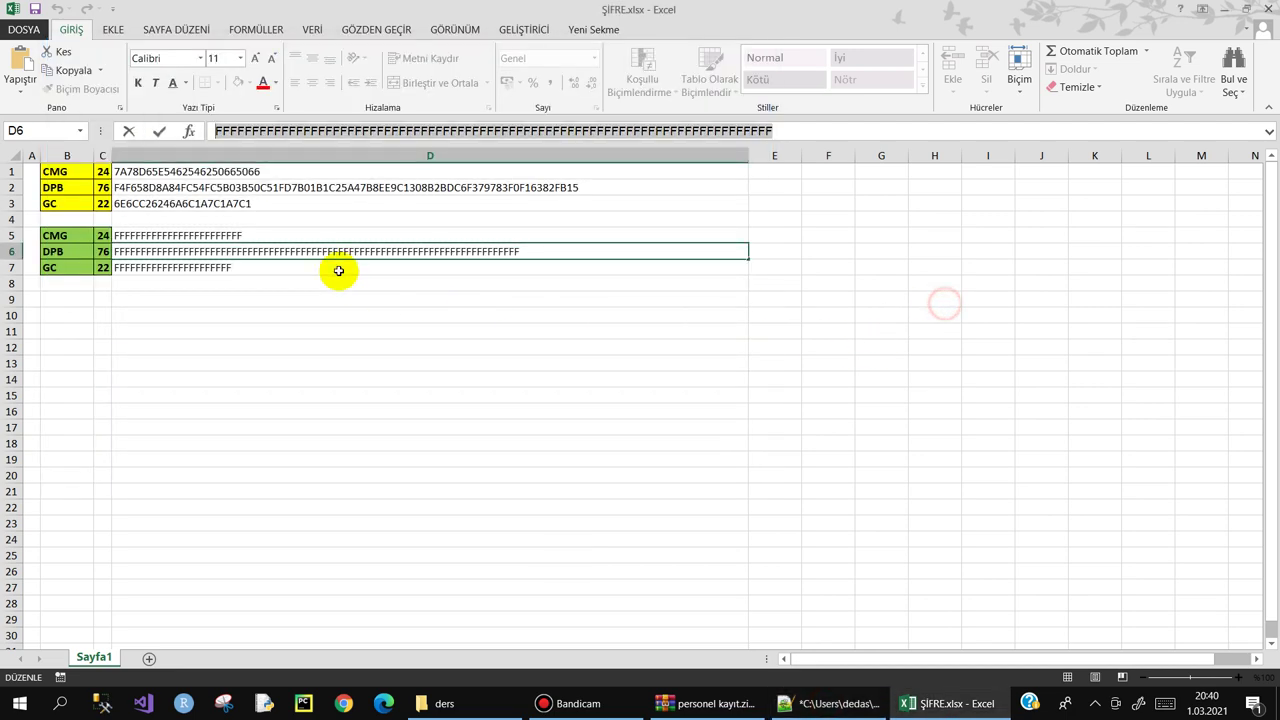
- Replace the GC value on line 106 with D7's 22-F string and save vbaProject.bin
click(196, 274)
drag(394, 130, 180, 133)
key(ctrl+c)
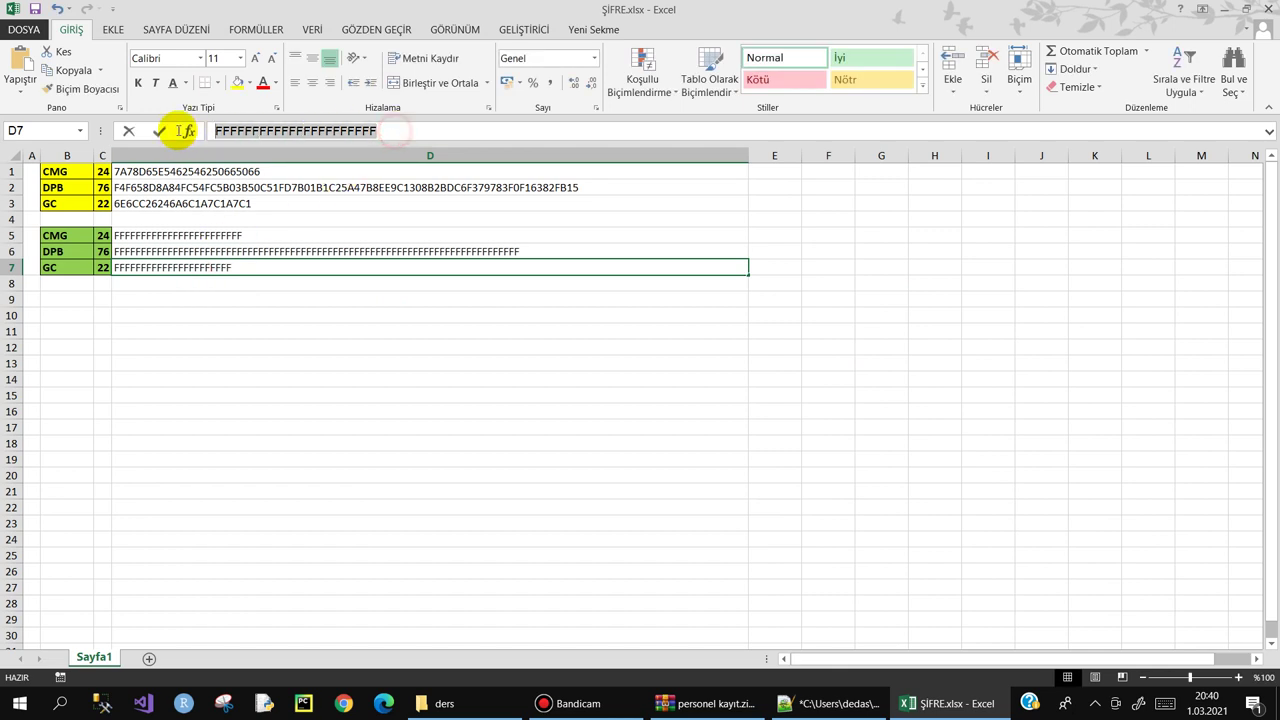
click(835, 703)
drag(114, 381, 265, 381)
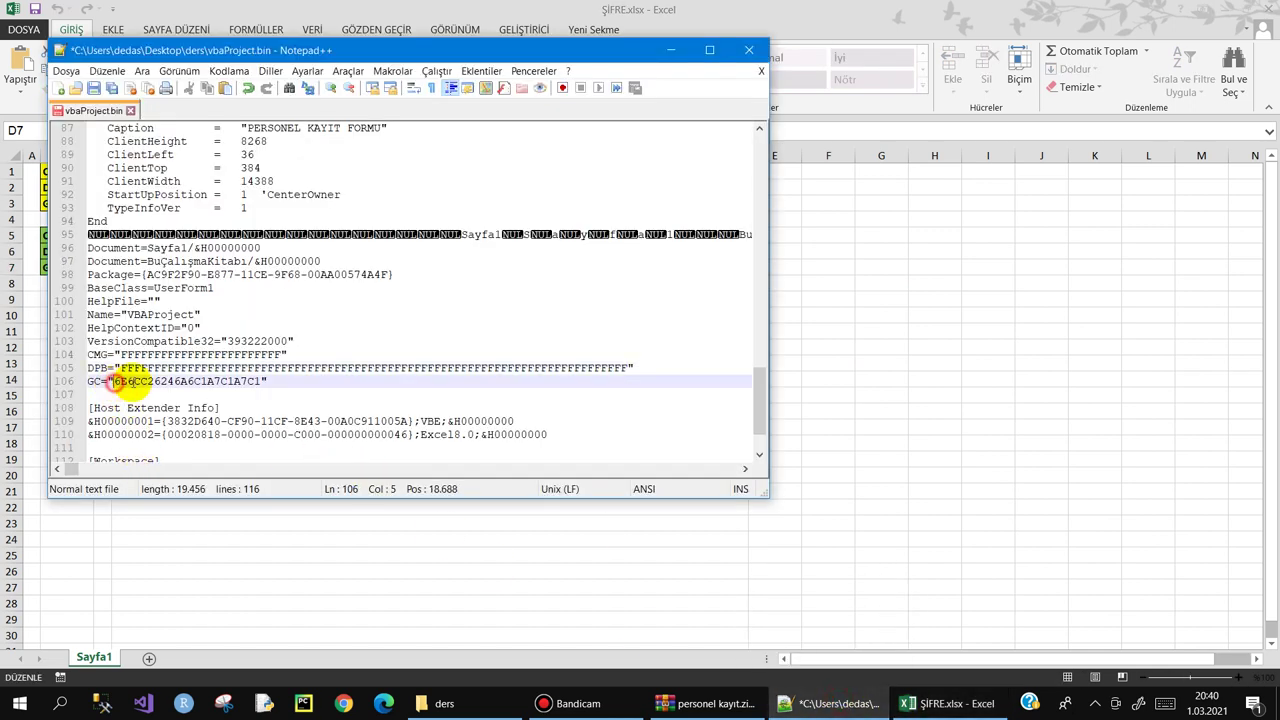
key(ctrl+v)
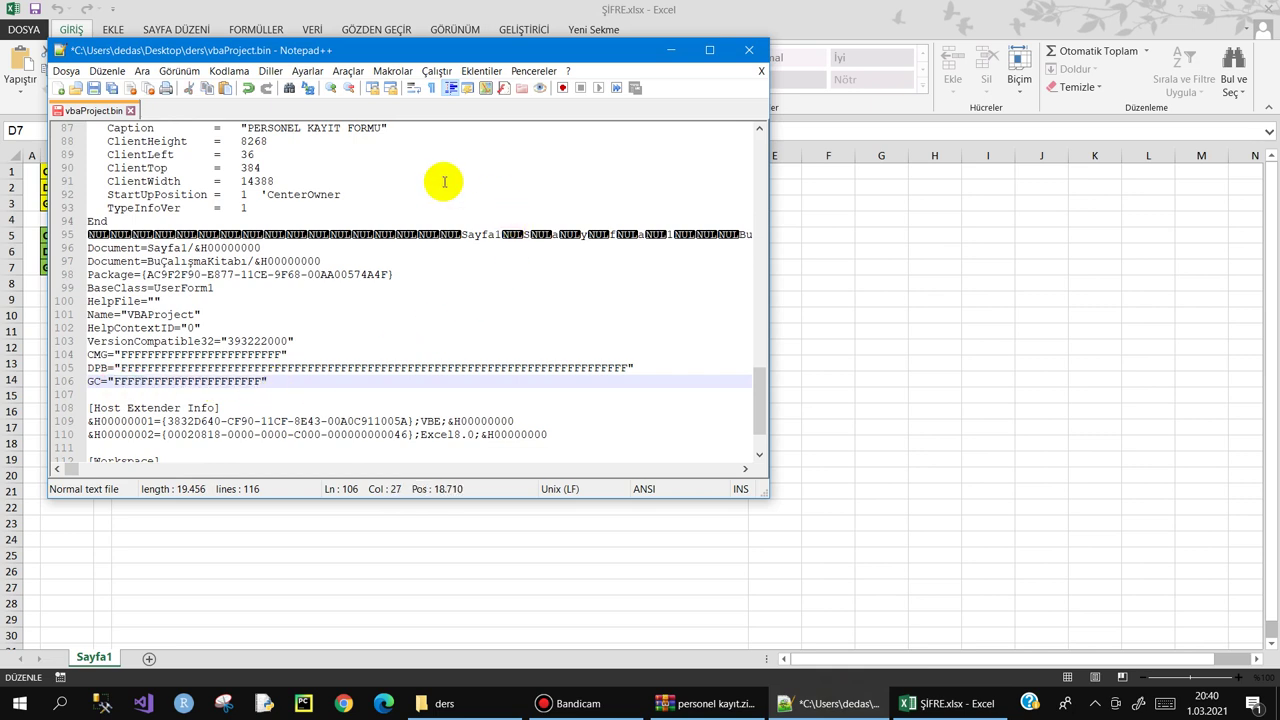
click(95, 89)
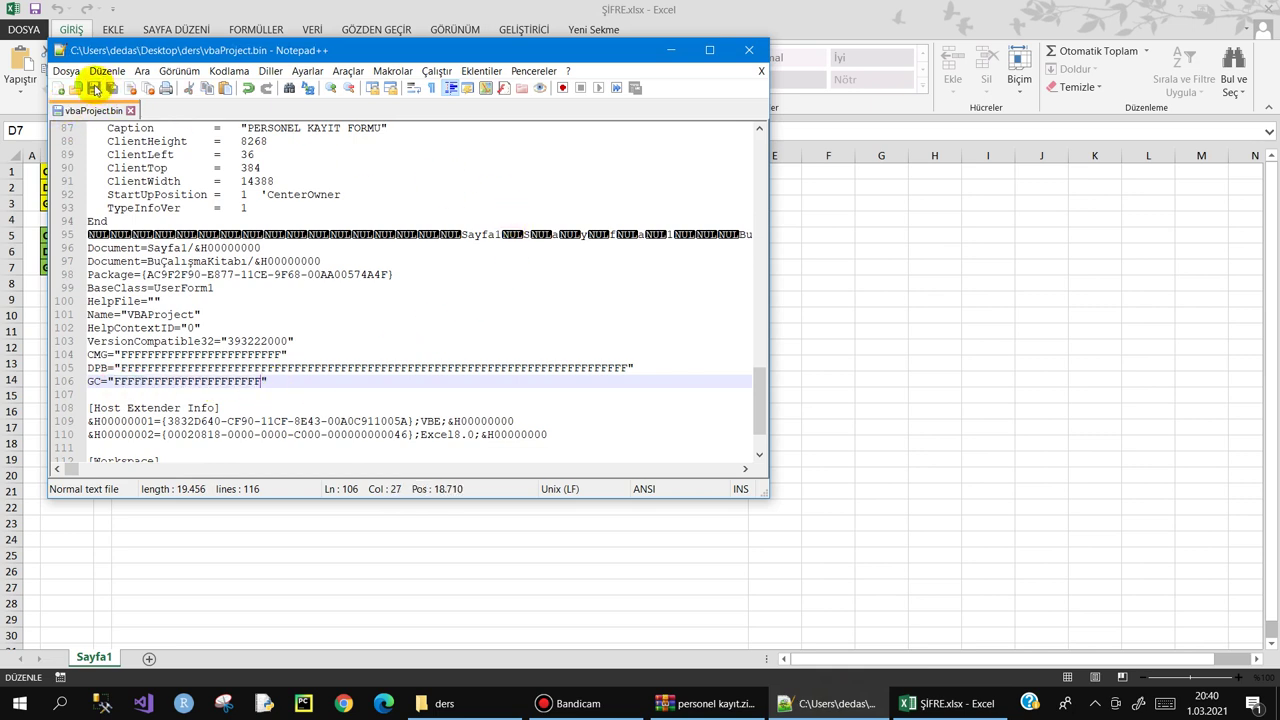
- Close Notepad++ and Excel, saving the ŞİFRE workbook (Kaydet)
click(749, 50)
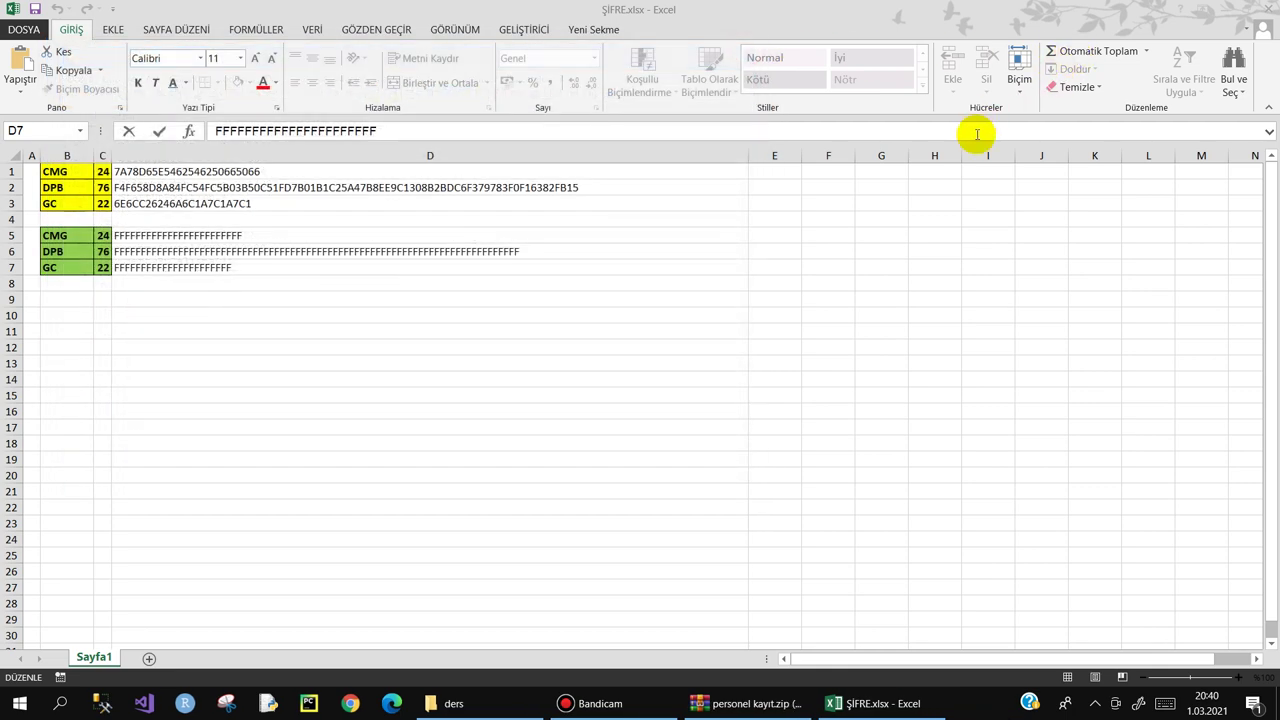
click(1270, 10)
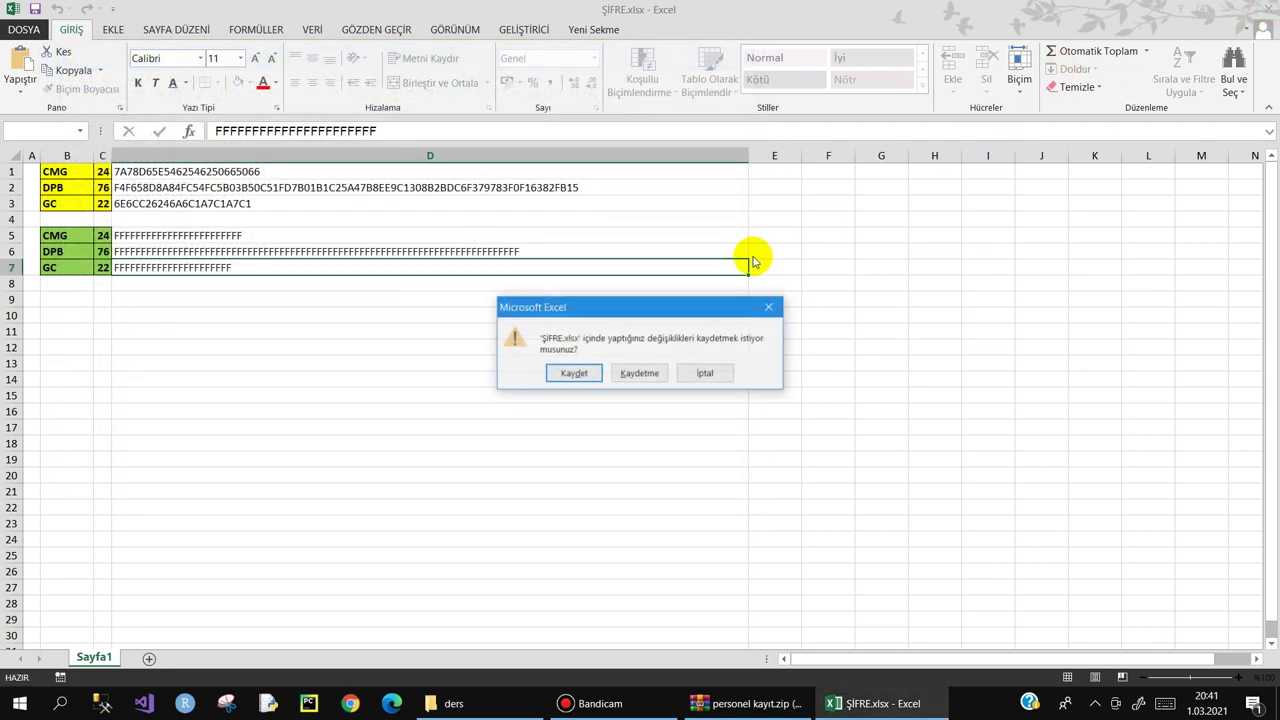
click(573, 374)
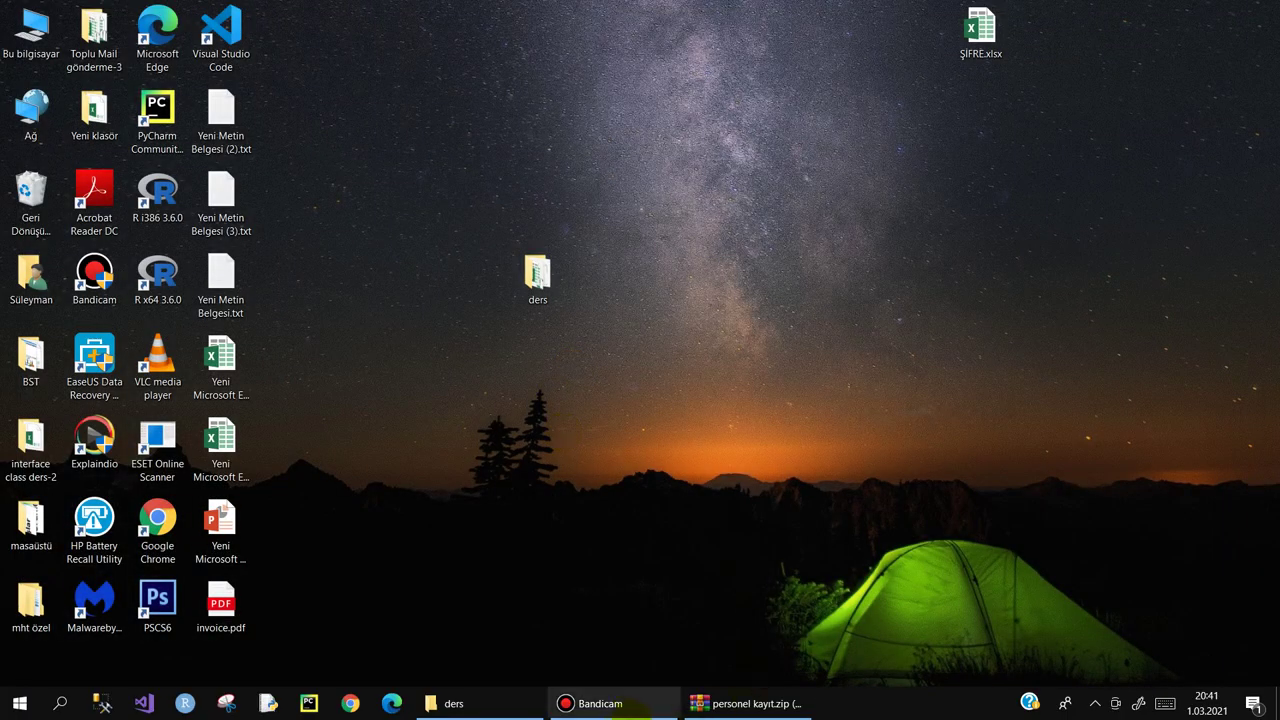
- Drop the edited vbaProject.bin into personel kayıt.zip's xl folder, confirm Tamam, and close WinRAR
click(445, 704)
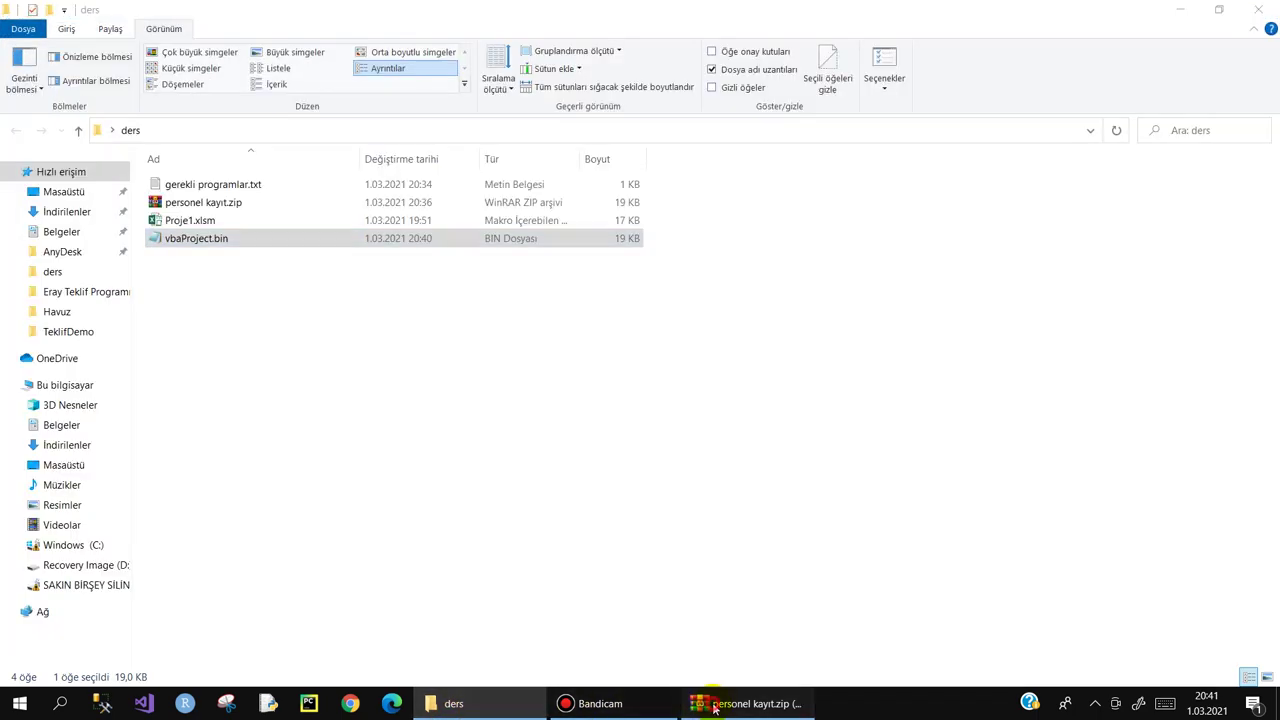
click(750, 704)
mouse_move(200, 240)
mouse_down()
mouse_move(204, 255)
mouse_move(903, 335)
mouse_up()
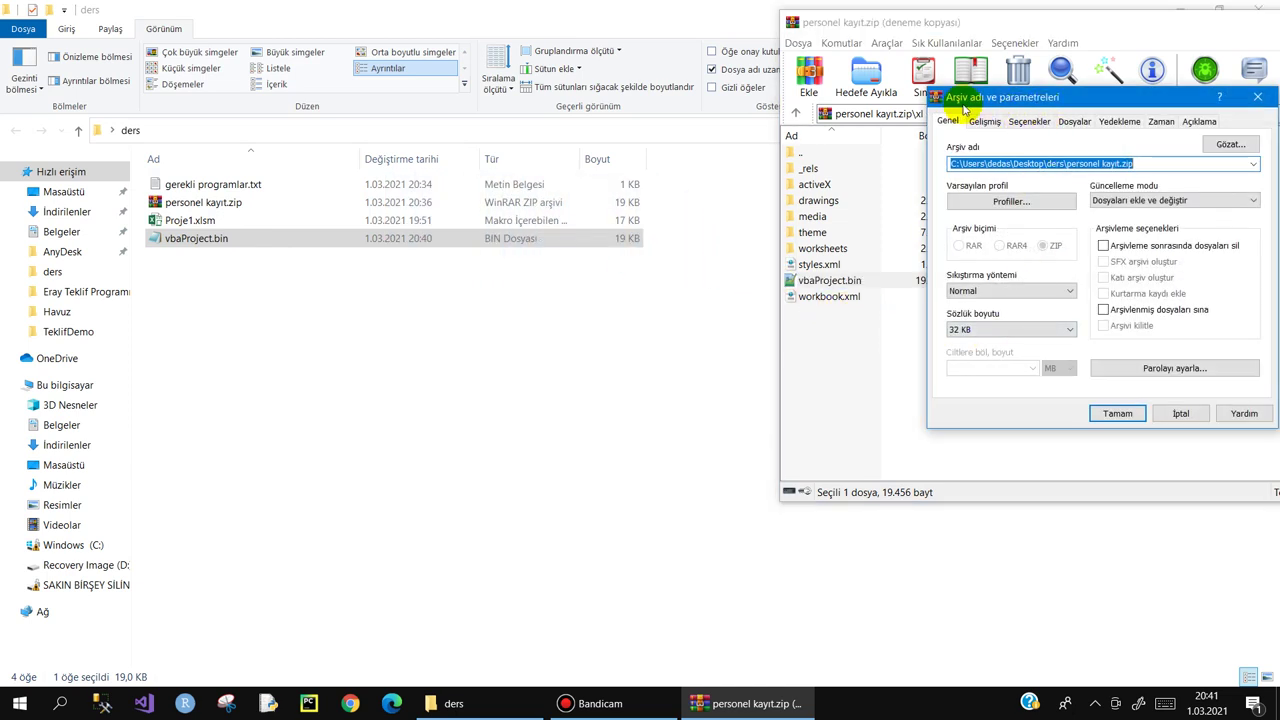
click(1110, 415)
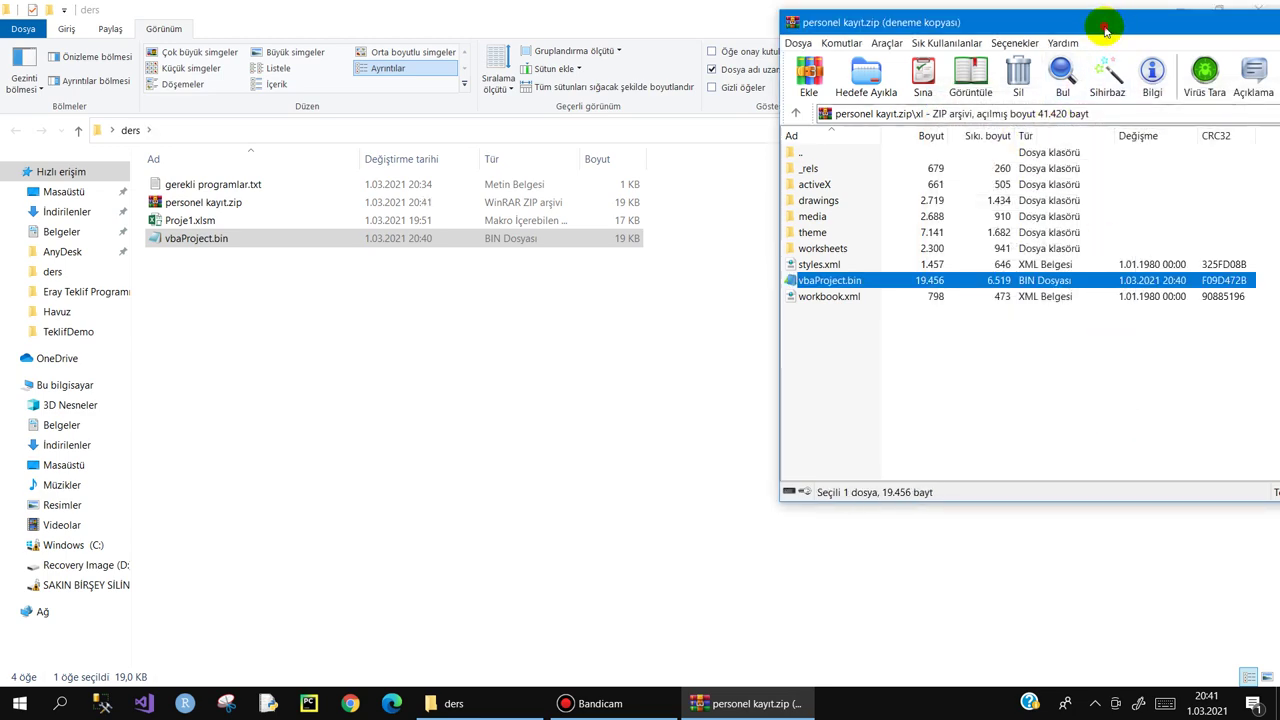
drag(1110, 16, 955, 38)
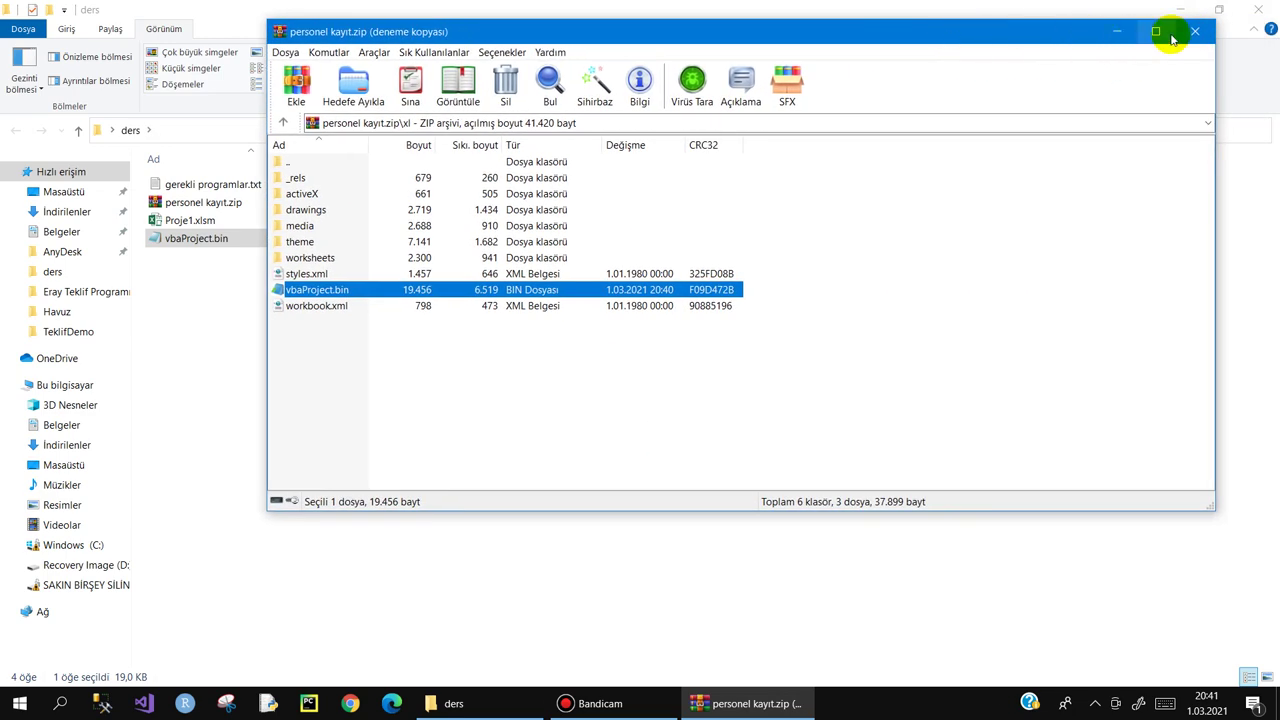
click(1203, 31)
click(222, 203)
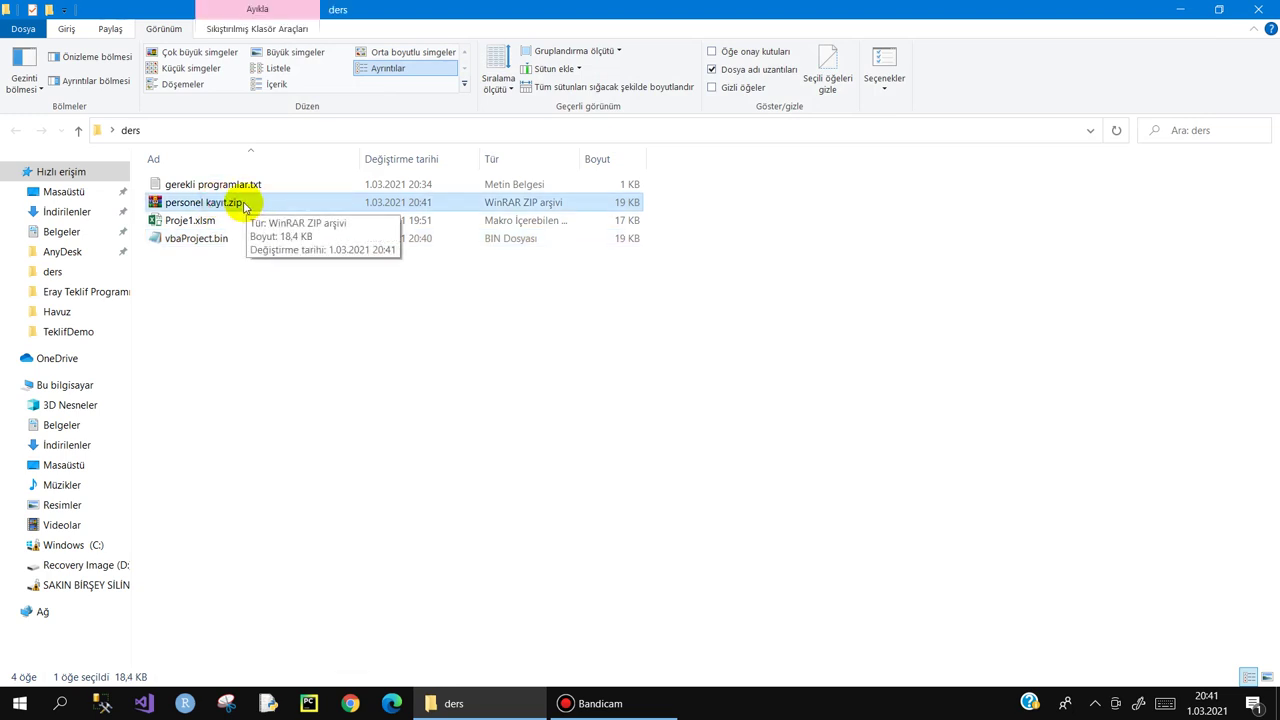
- Rename personel kayıt.zip to personel kayıt.xlsm, accepting the extension-change warning
click(241, 205)
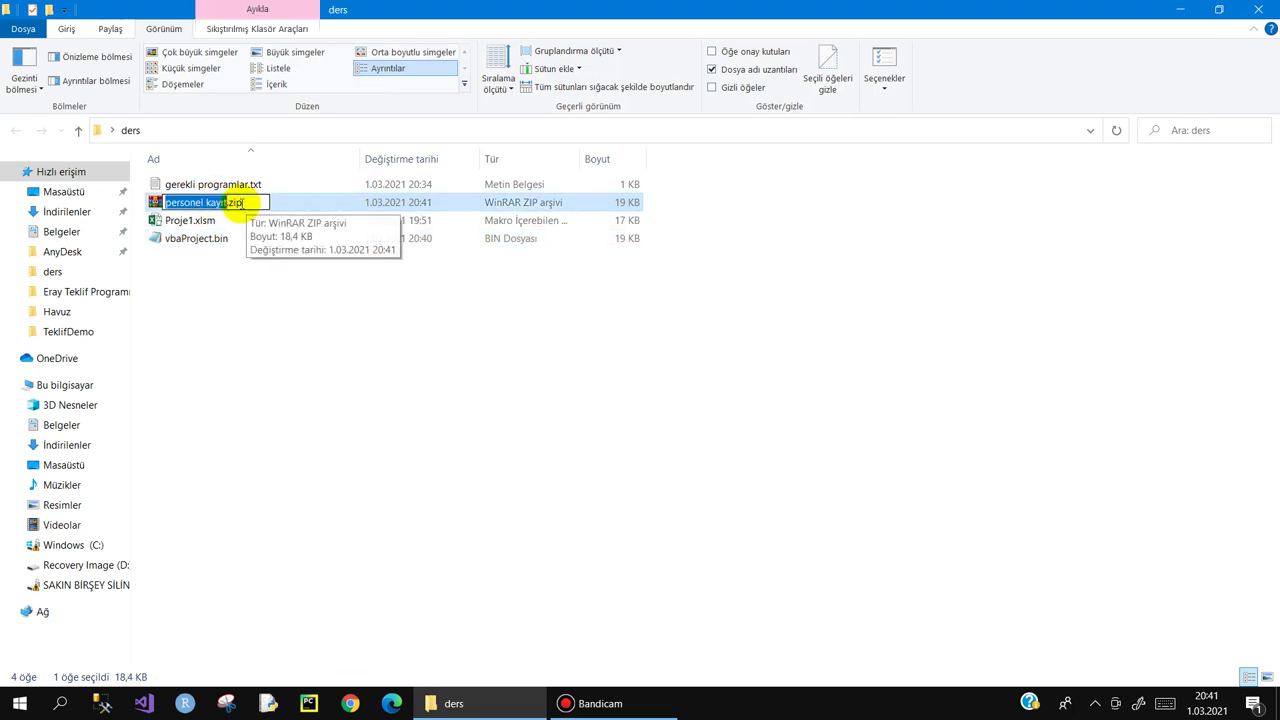
click(240, 205)
text(xlsm)
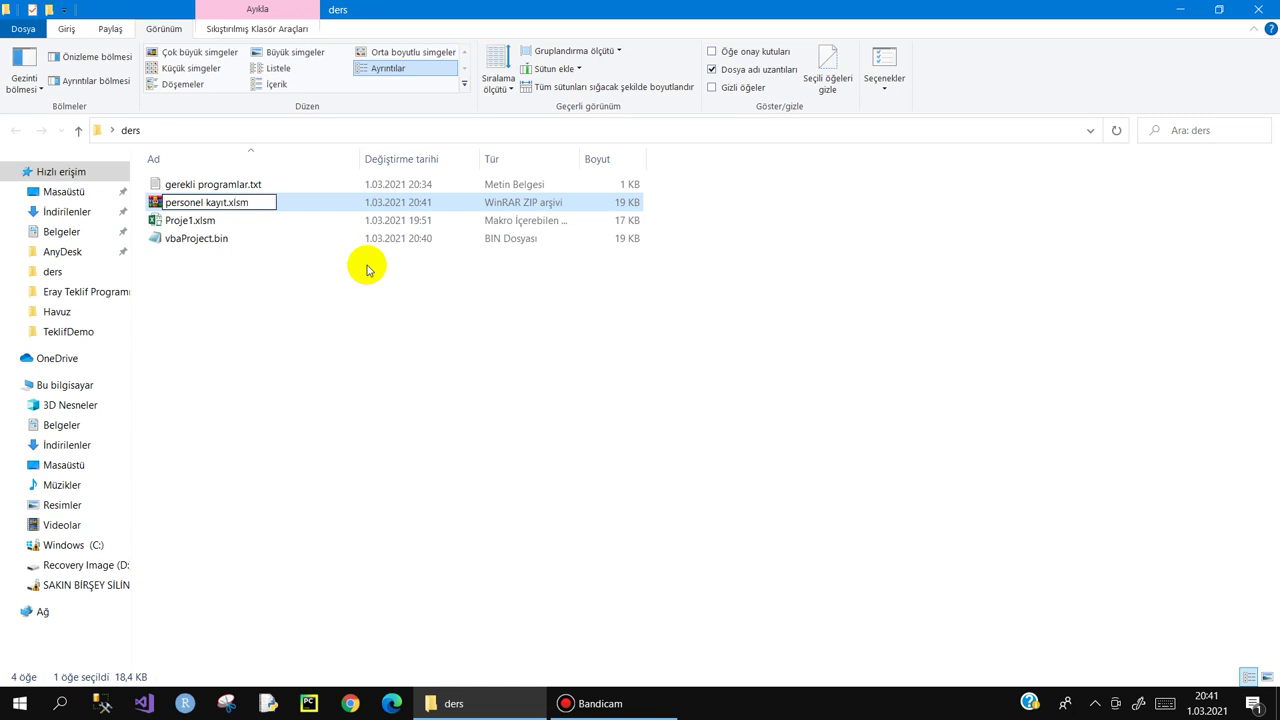
key(Return)
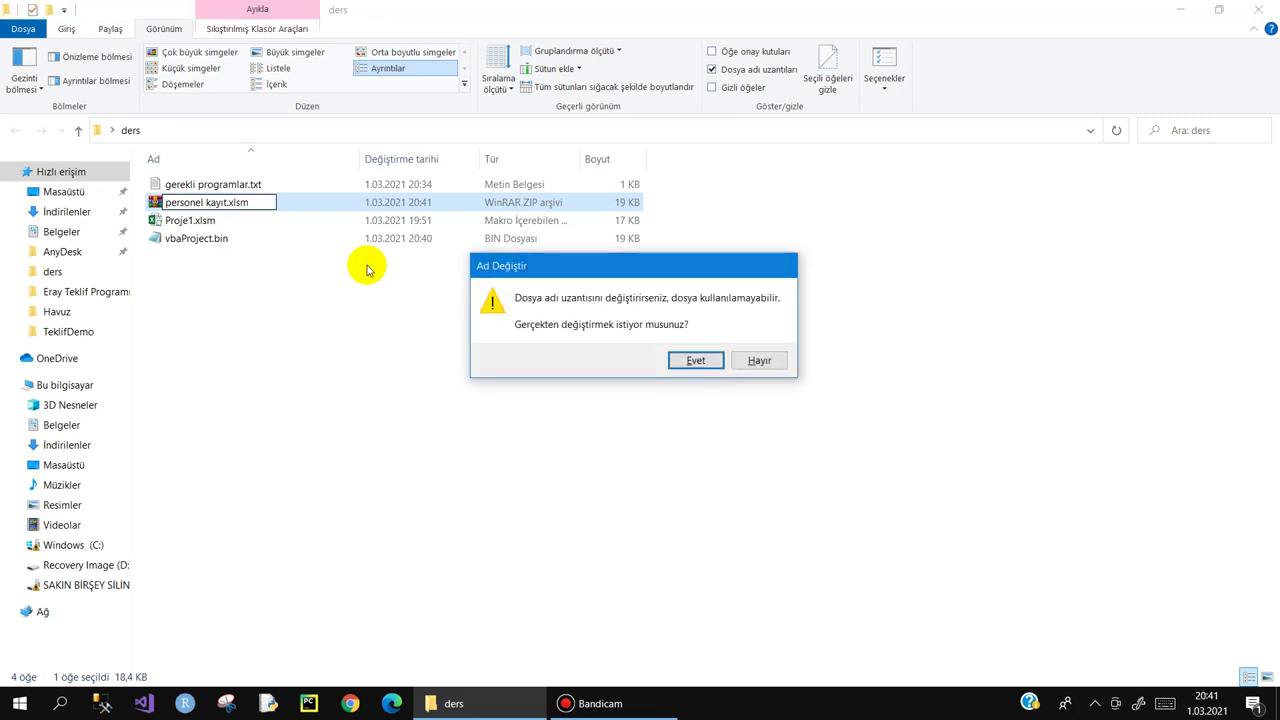
key(Return)
- Delete the leftover vbaProject.bin and hide file name extensions
click(208, 242)
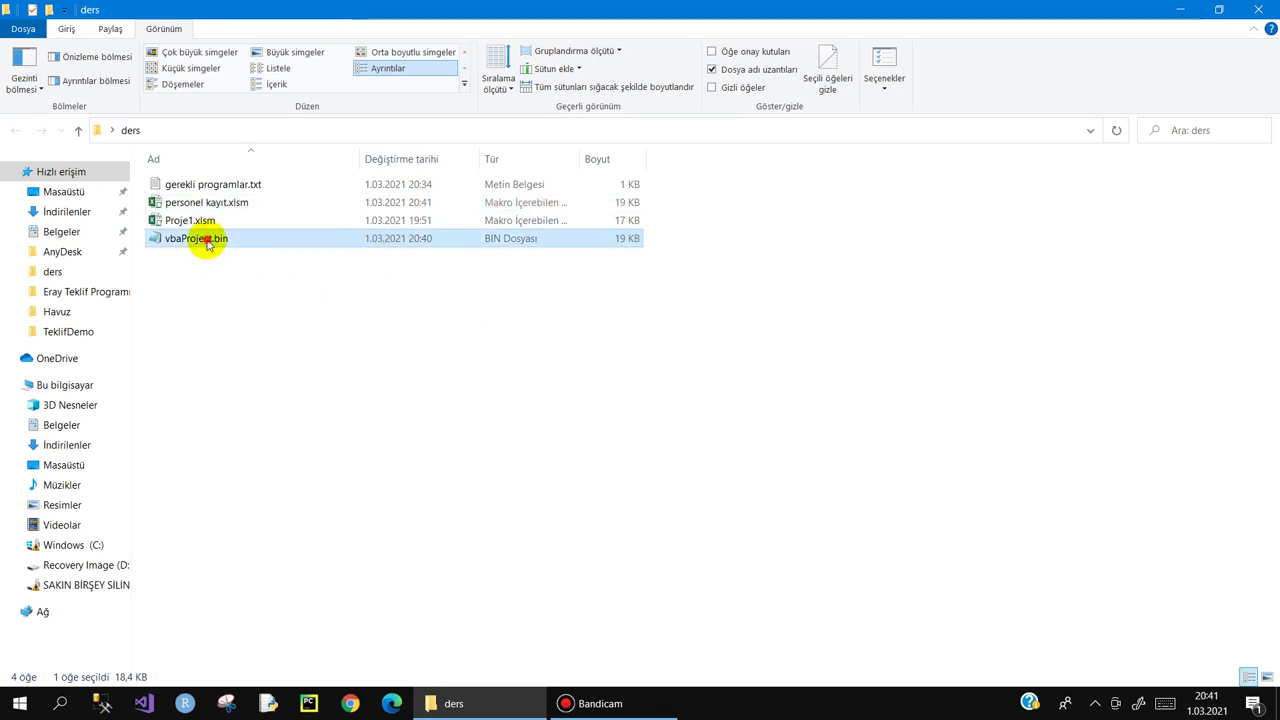
key(Delete)
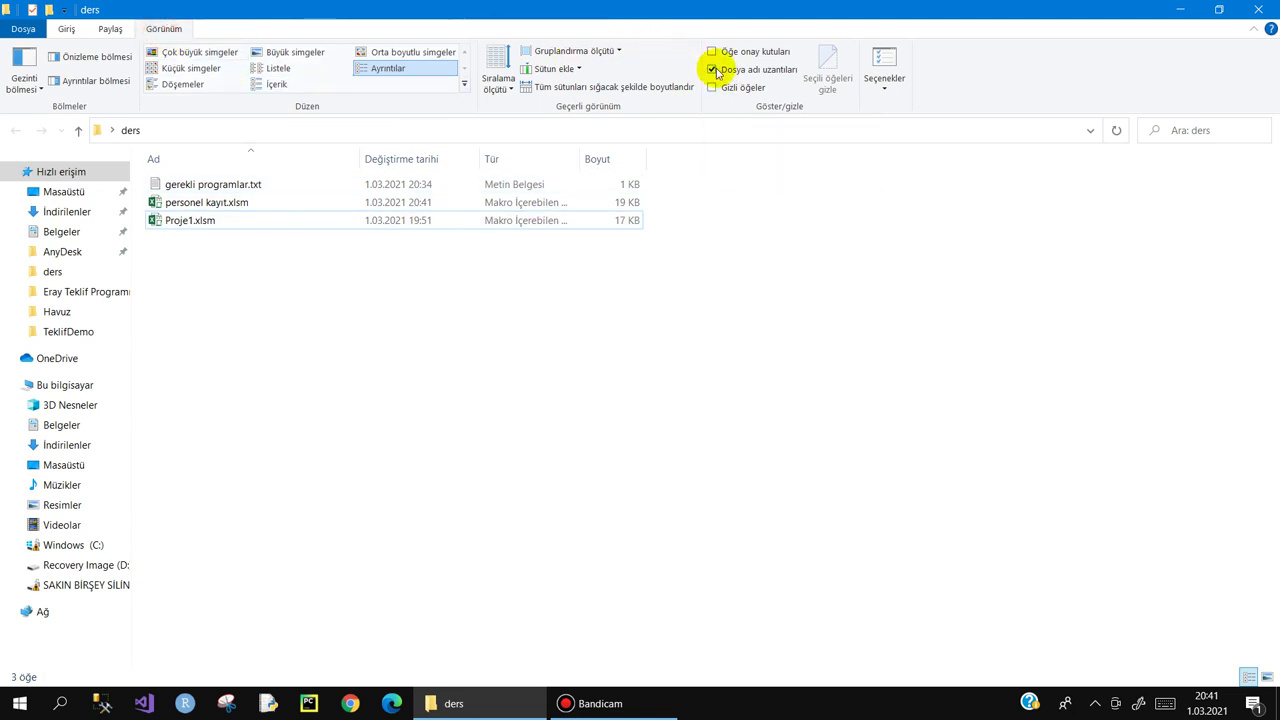
click(711, 69)
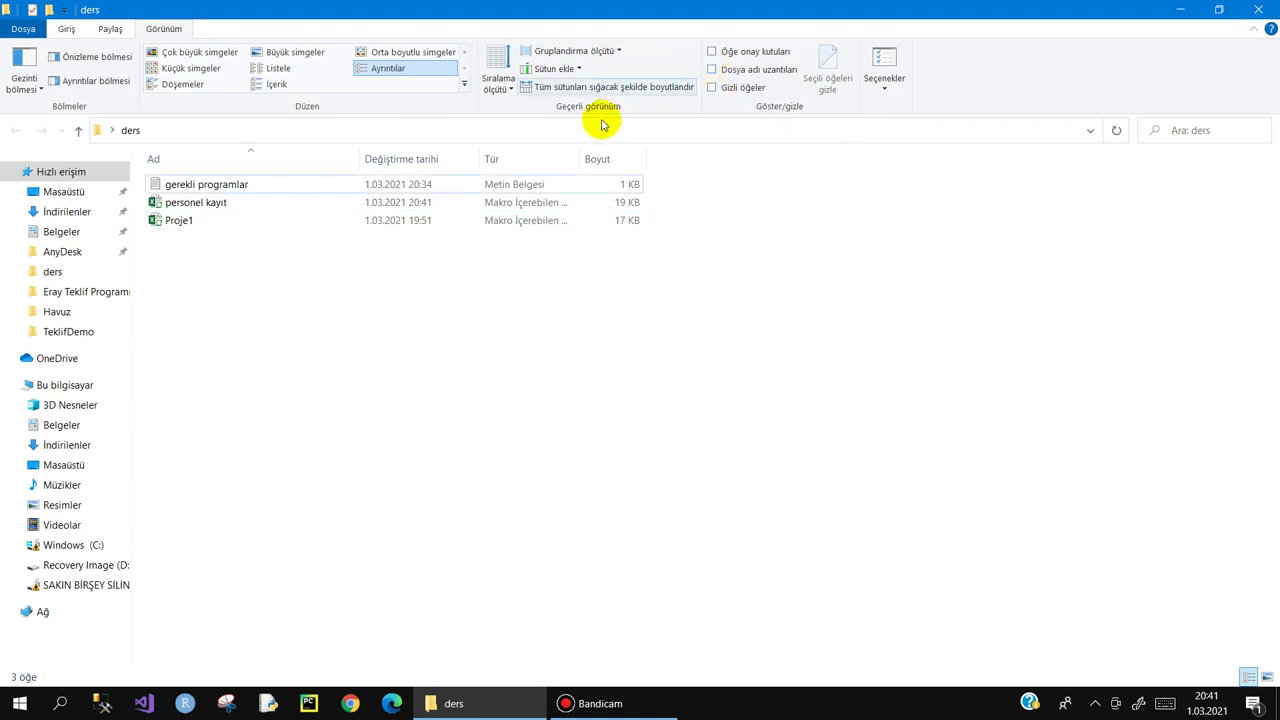
click(183, 205)
- Open personel kayıt and check that the Program form still launches, then close it
click(183, 205)
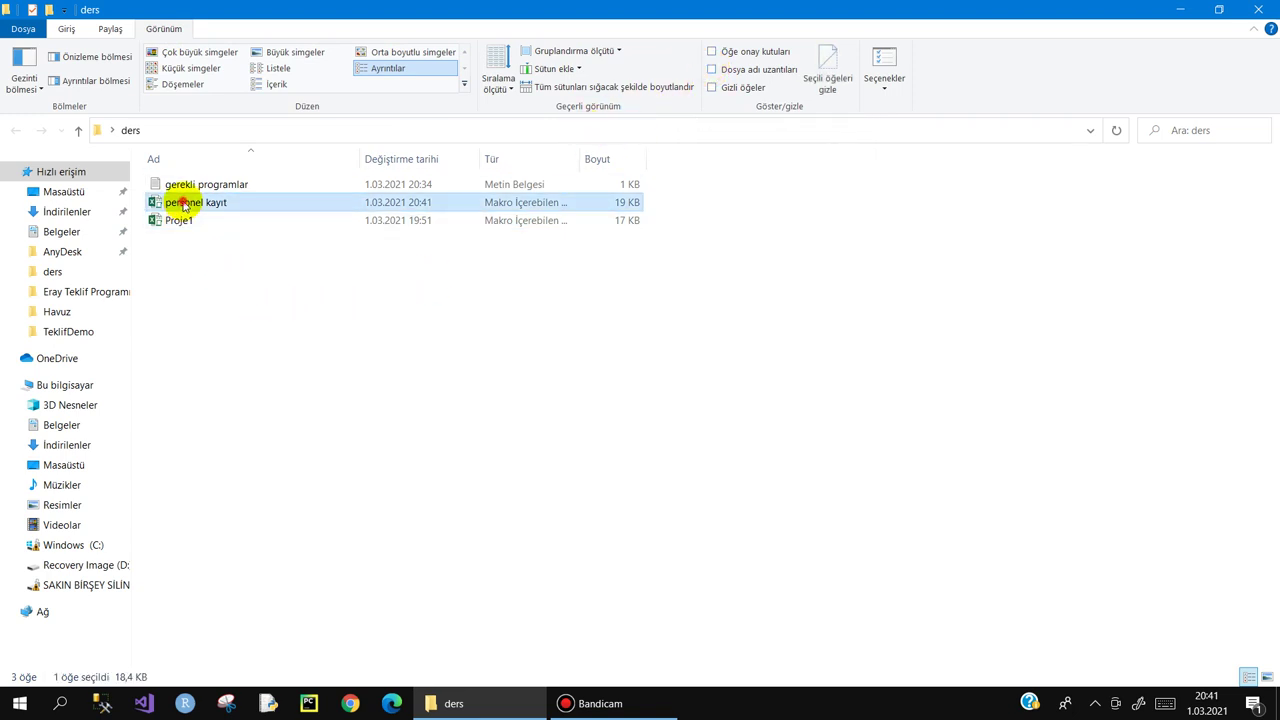
double_click(190, 205)
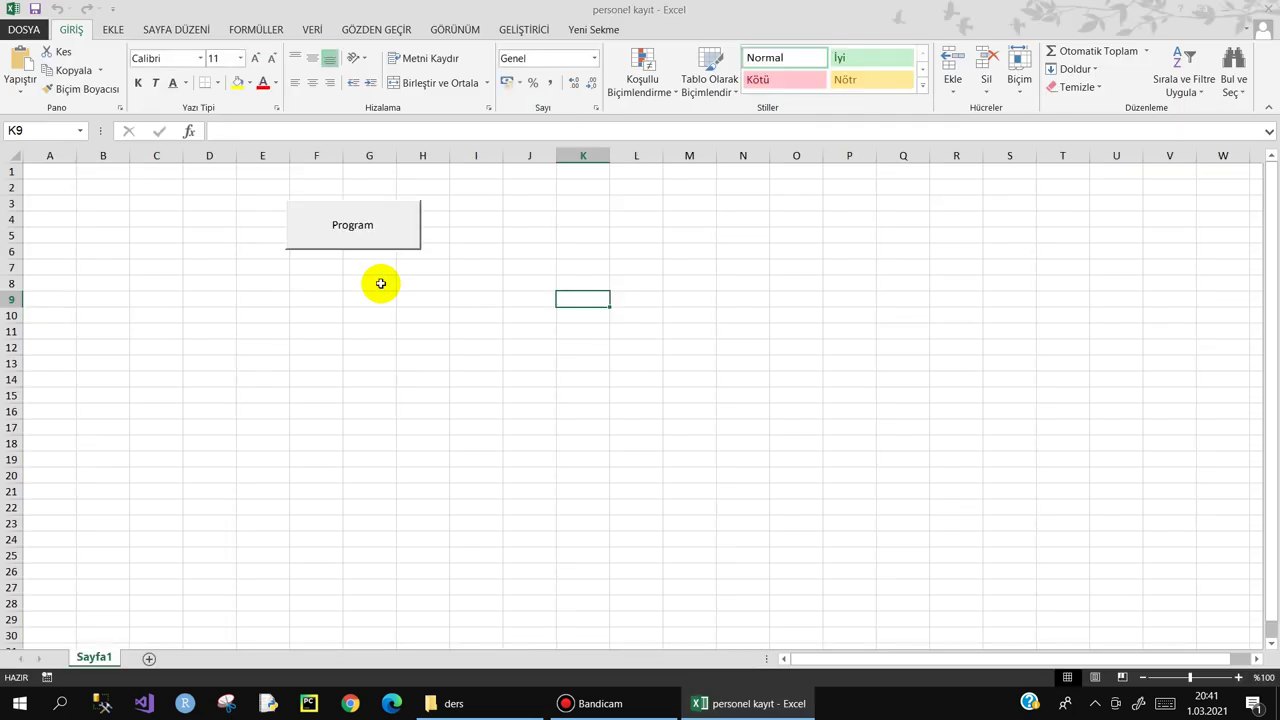
click(383, 223)
click(963, 555)
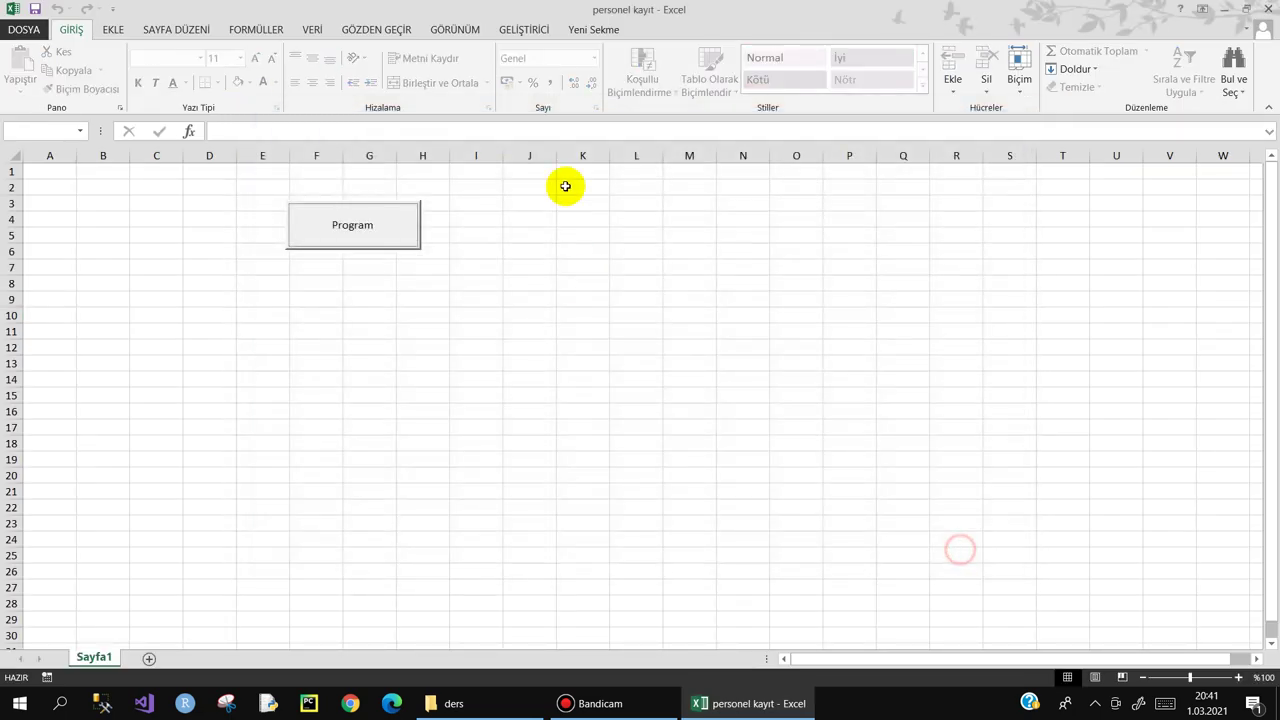
- Confirm in the Visual Basic editor that VBAProject is locked, then close the editor and Excel
click(524, 29)
click(30, 78)
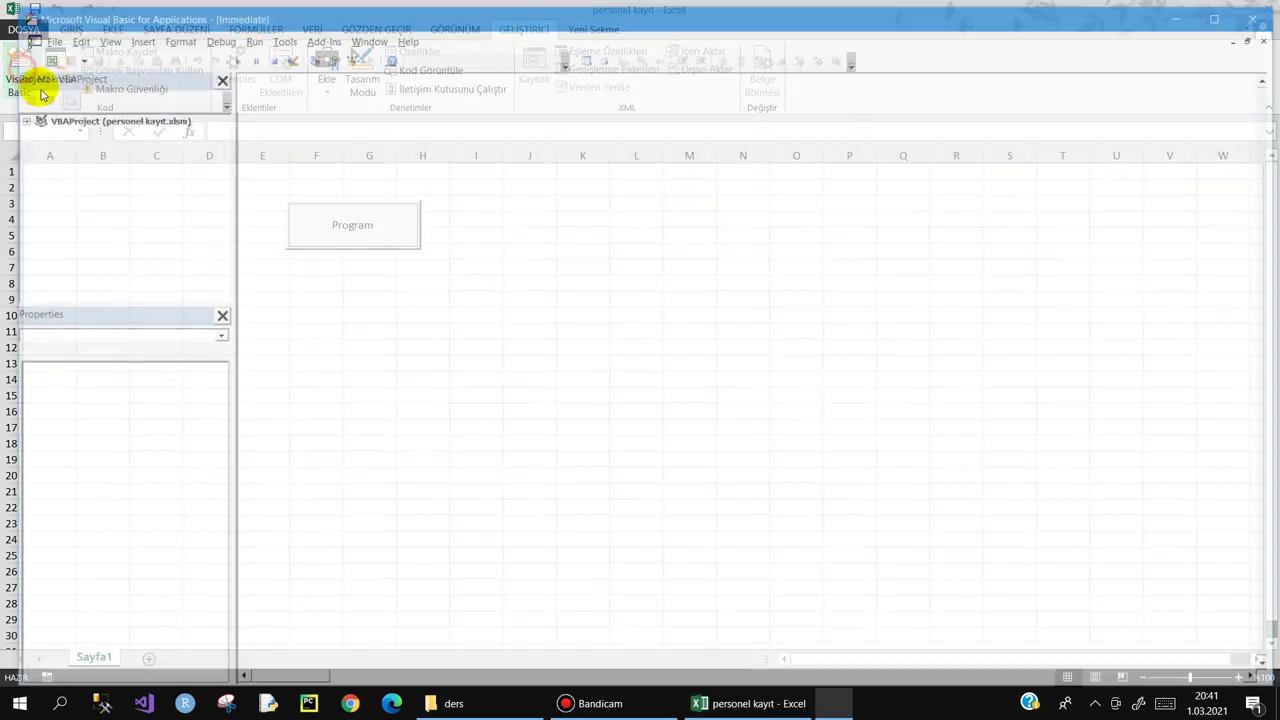
double_click(143, 116)
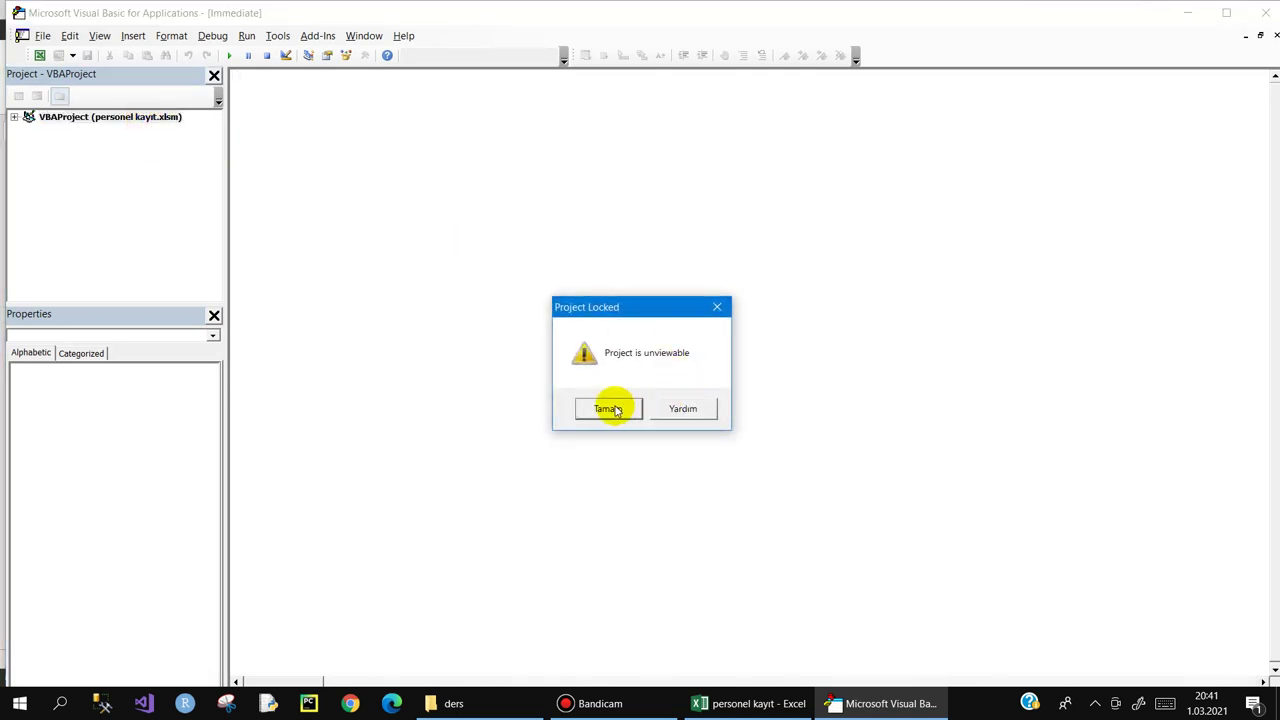
click(610, 409)
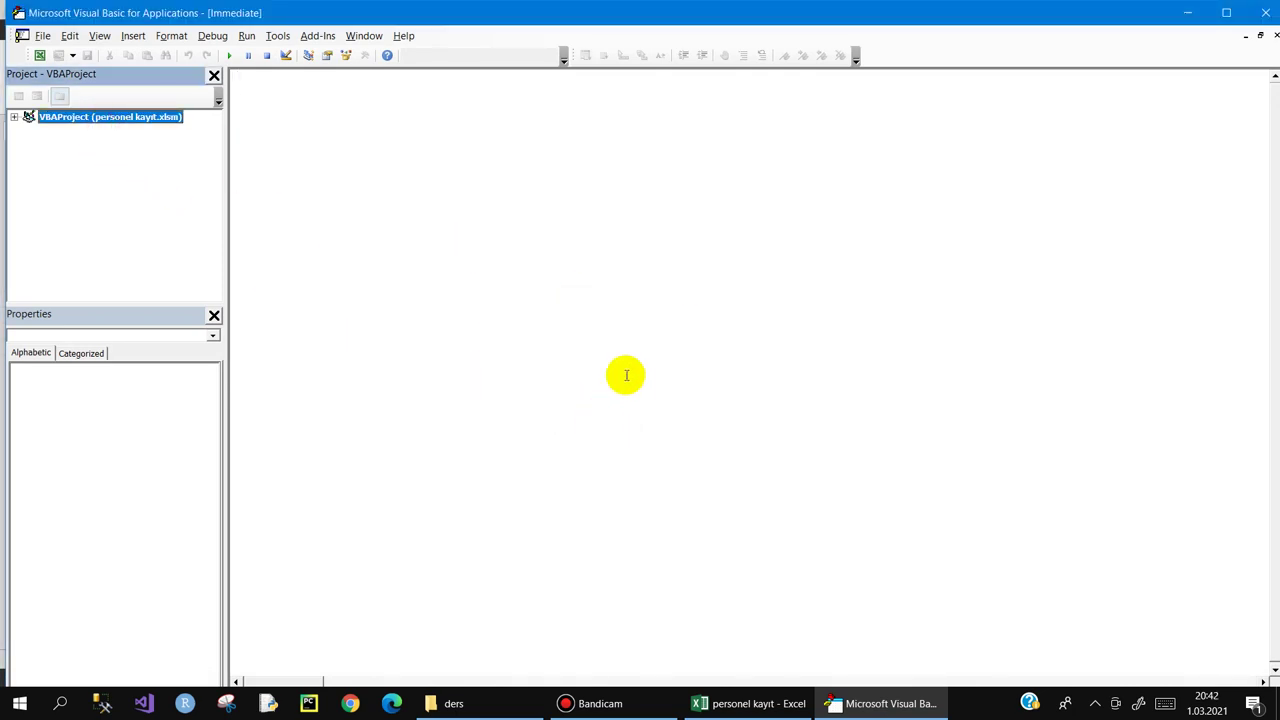
click(1253, 19)
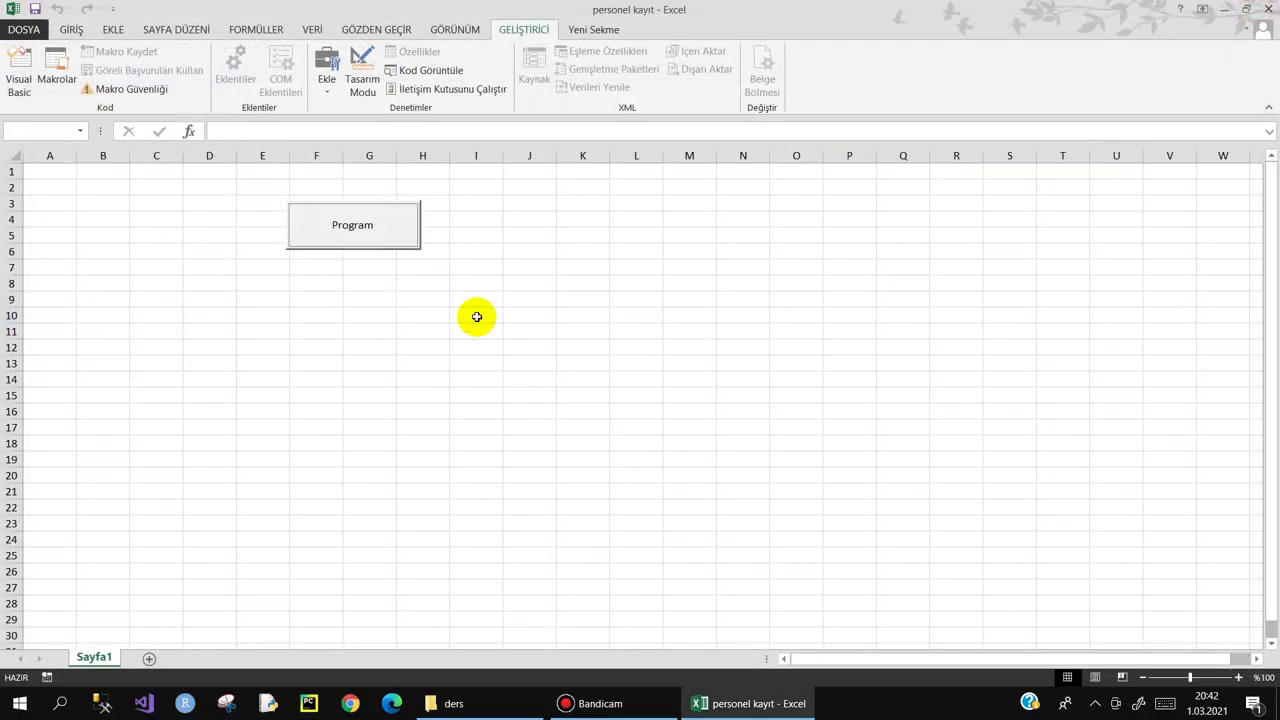
click(1262, 14)
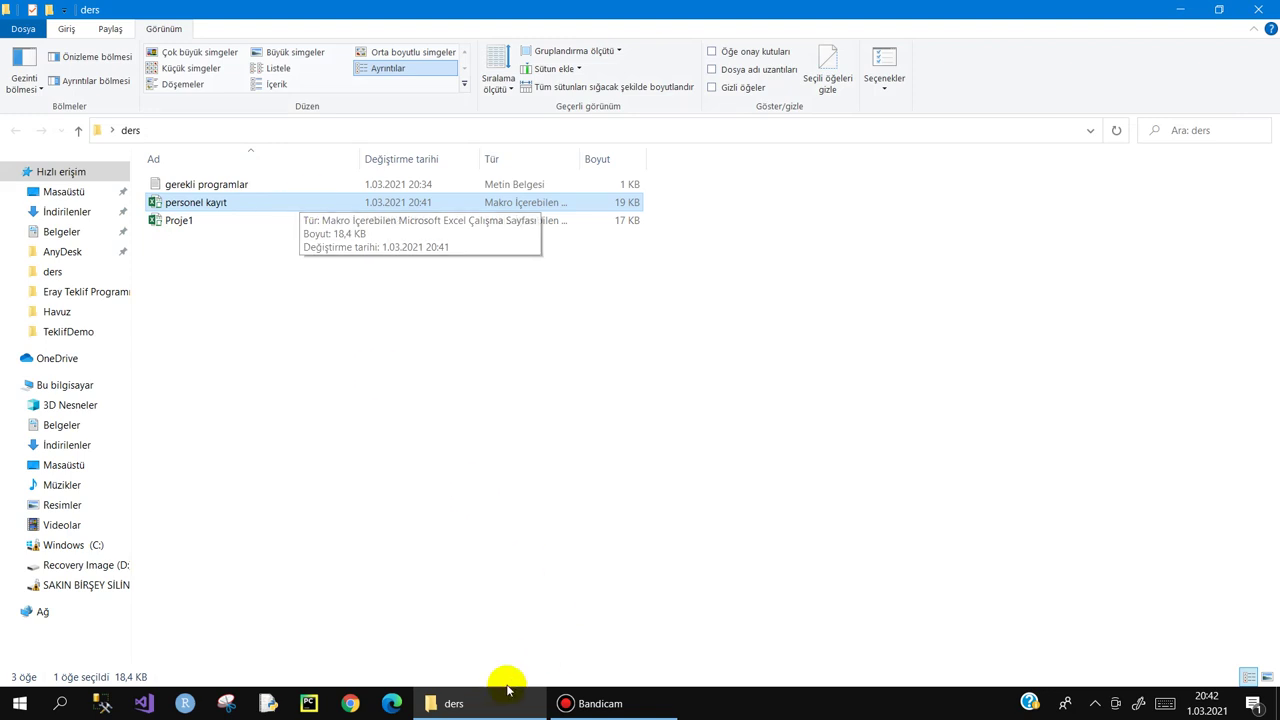
- Open ŞİFRE from the desktop, select the original values in D1:D3, and close it
click(1188, 14)
double_click(980, 32)
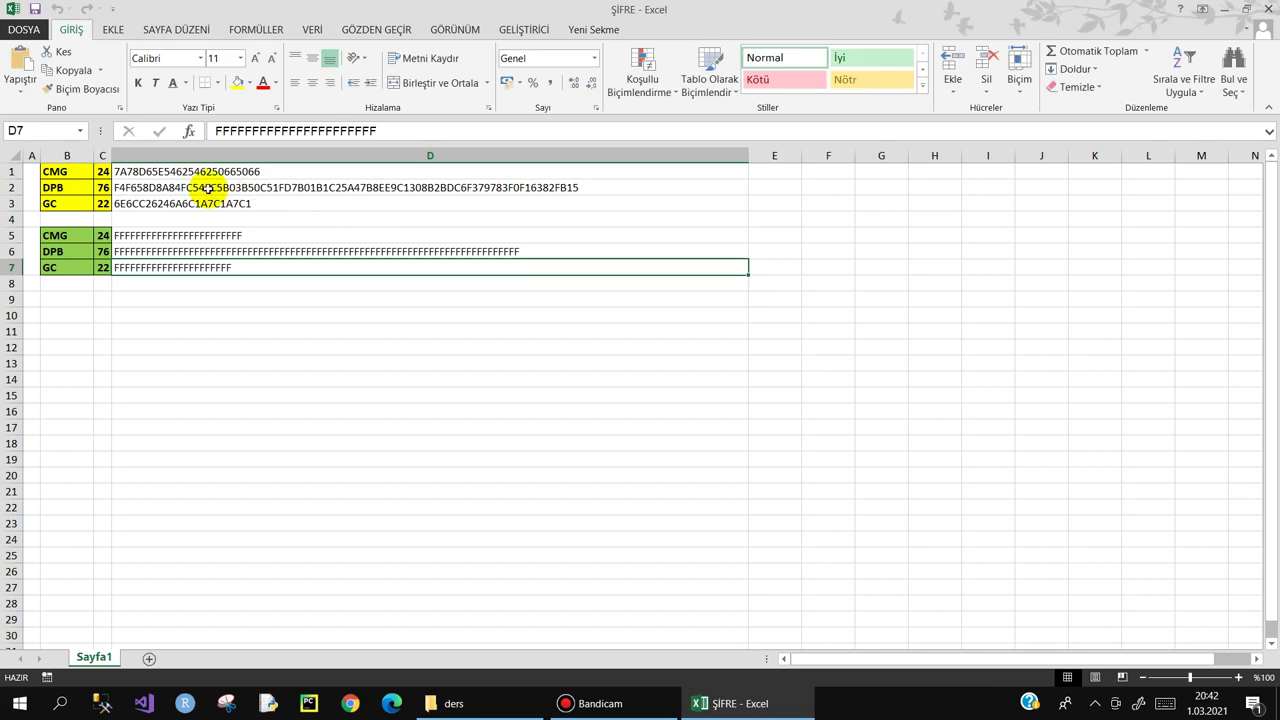
drag(200, 171, 215, 201)
click(1266, 10)
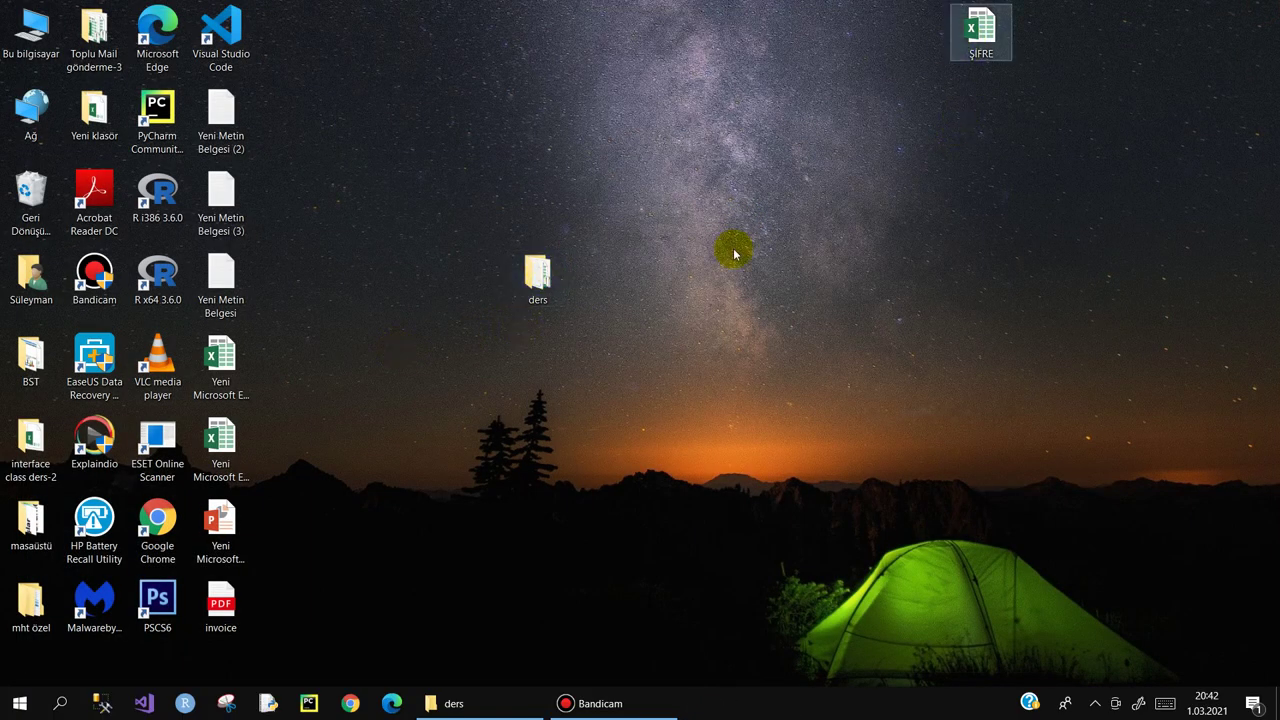
- Reopen personel kayıt from the ders folder and bring up the Bandicam recorder
click(449, 704)
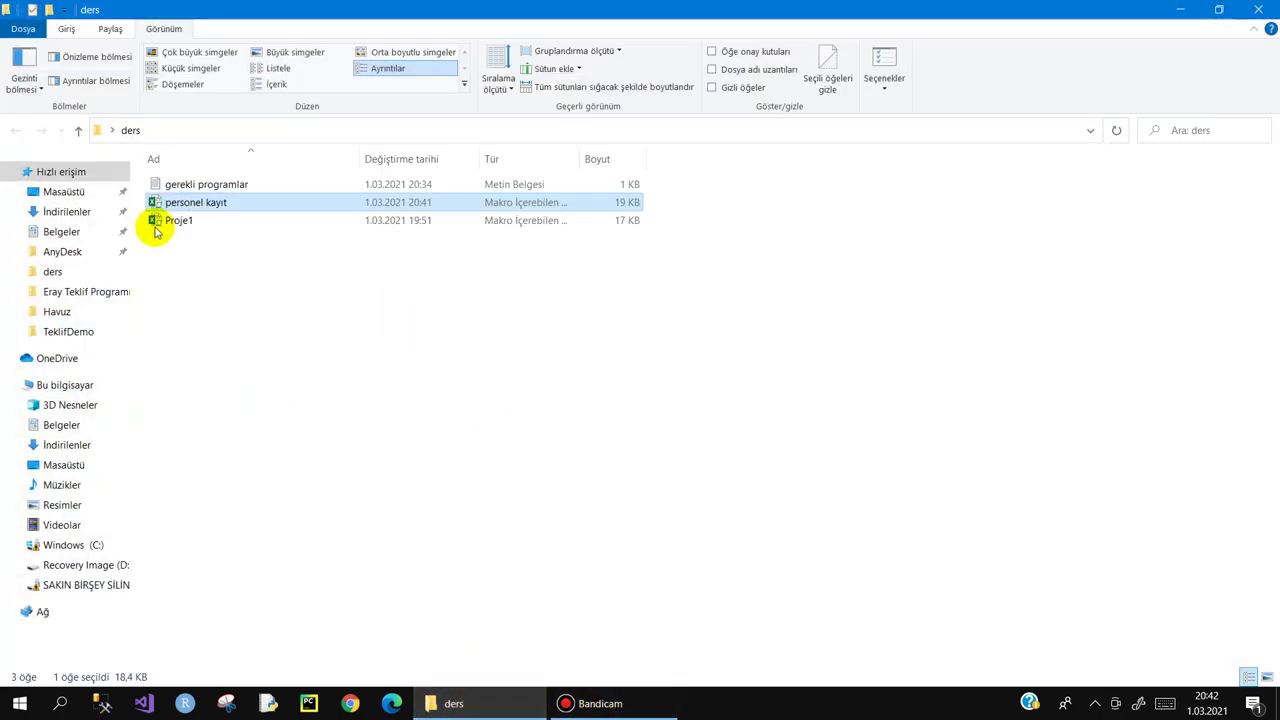
double_click(203, 202)
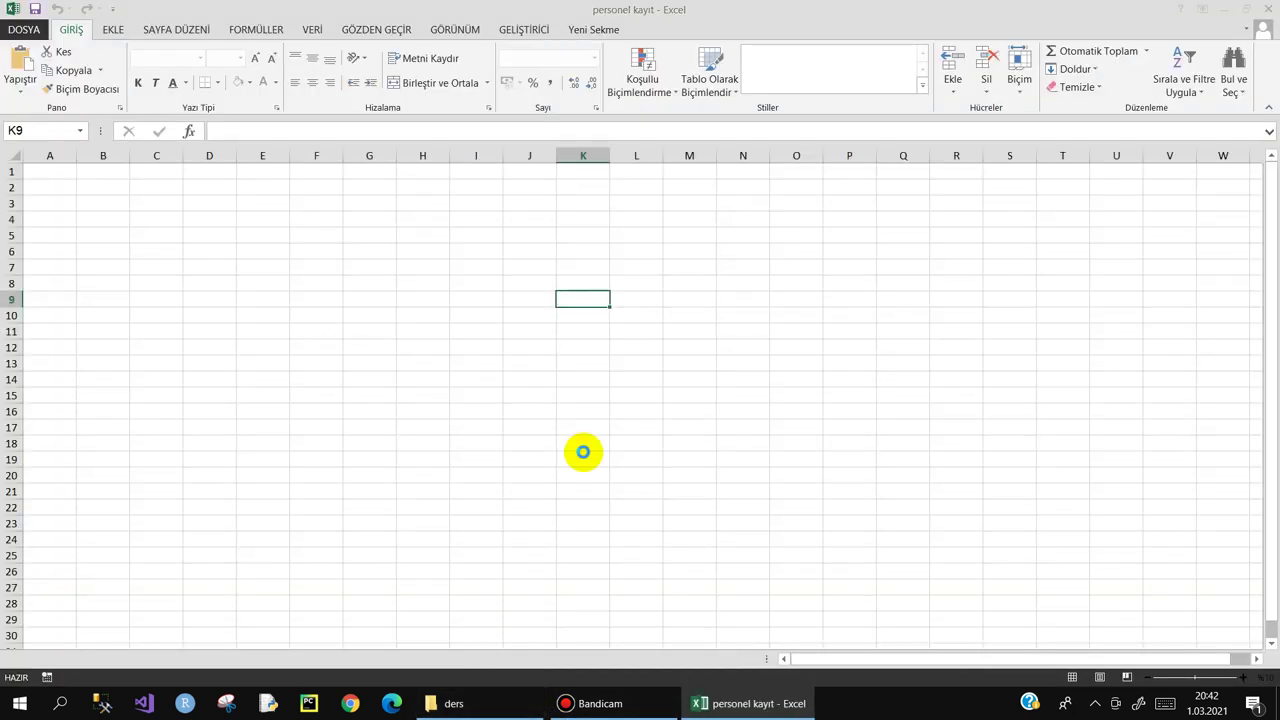
click(593, 708)
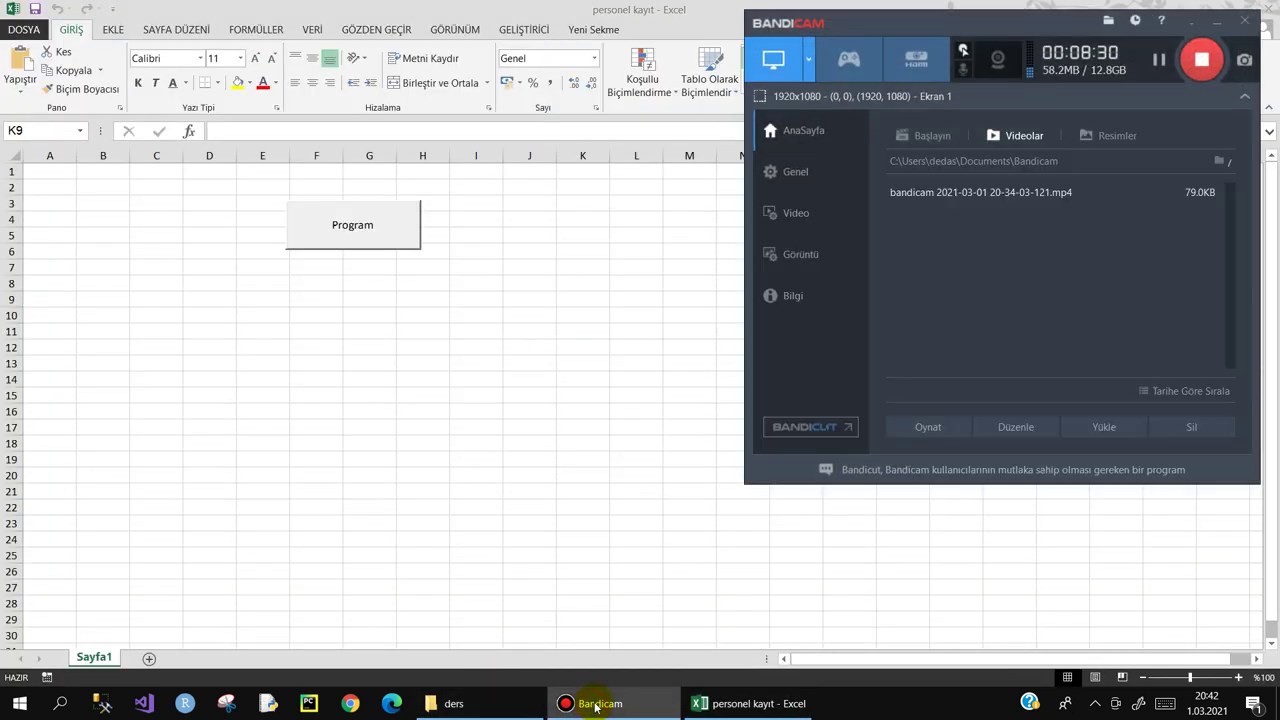